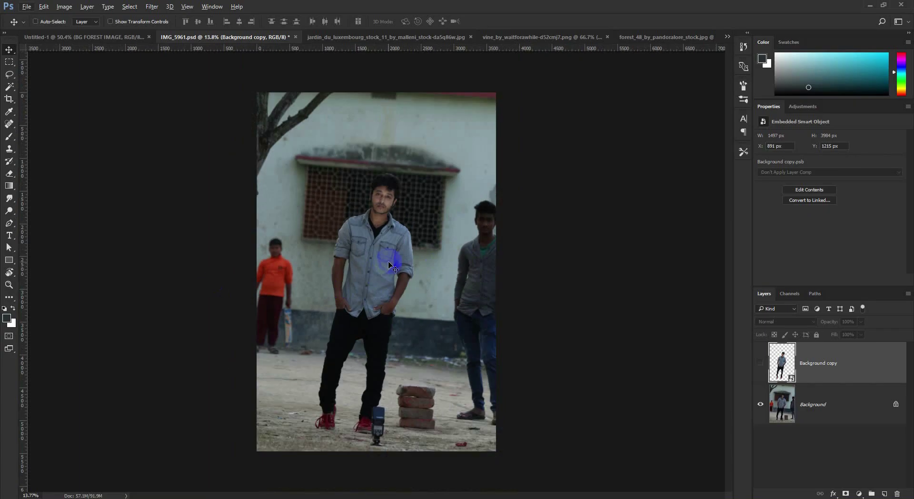
# Open the New Document dialog from the File menu
pyautogui.click(27, 6)
pyautogui.click(36, 17)
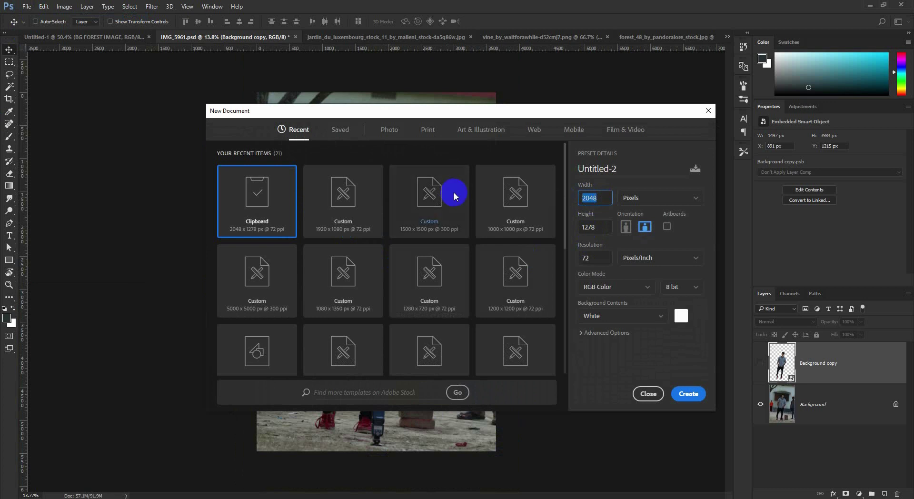
# Create a 2000 × 1200 px document and add a dark grey #1f1f1f Solid Color fill layer
pyautogui.write('2000')
pyautogui.press('Tab')
pyautogui.write('1200')
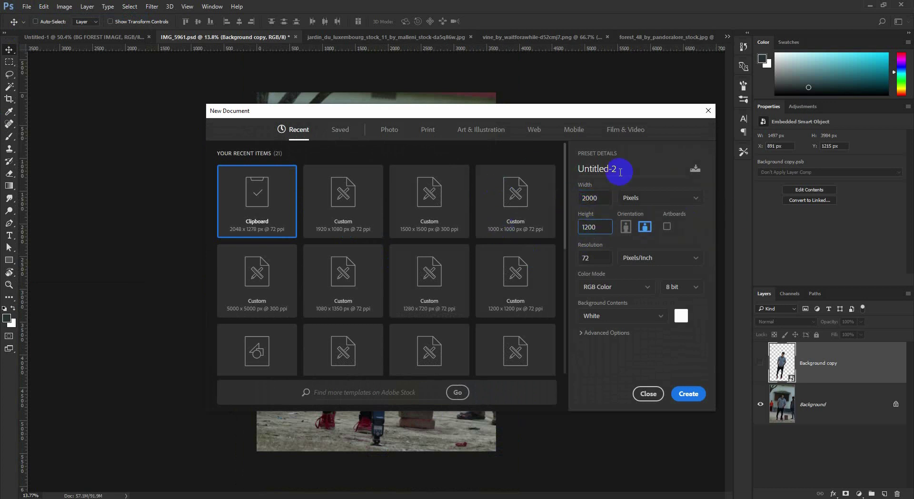
pyautogui.click(686, 393)
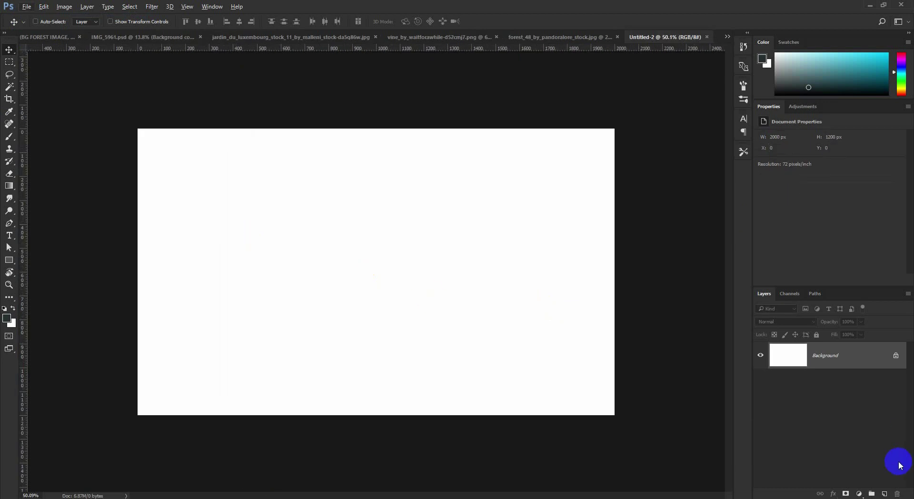
pyautogui.click(859, 494)
pyautogui.click(809, 287)
pyautogui.moveTo(588, 207); pyautogui.dragTo(552, 218)
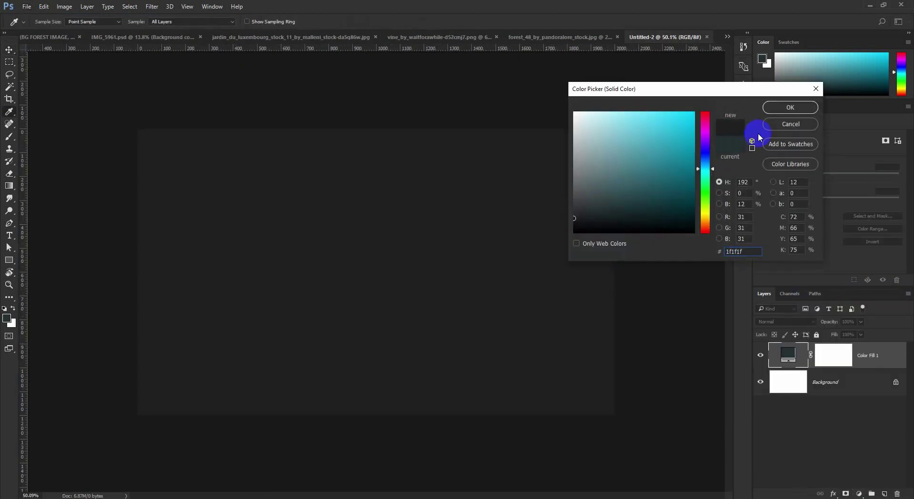
pyautogui.click(789, 108)
# Delete the white Background layer and rename the fill layer to BG
pyautogui.moveTo(860, 376); pyautogui.dragTo(897, 493)
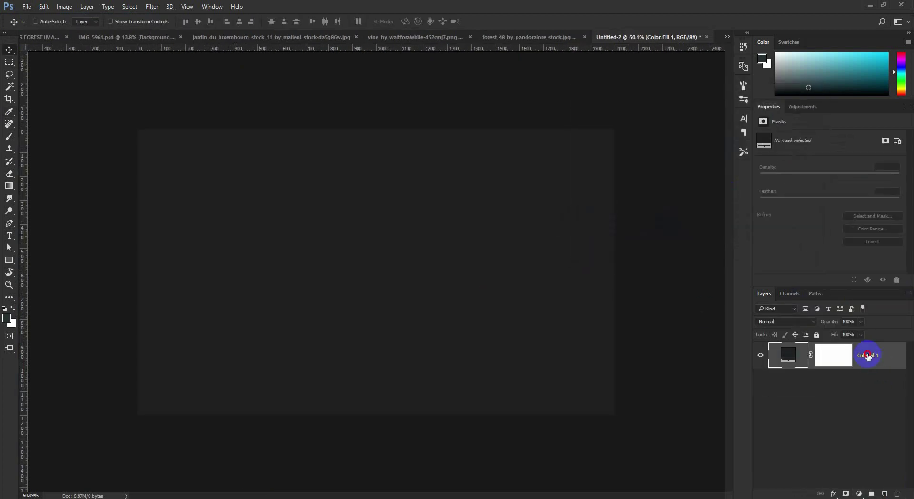
pyautogui.write('BG')
pyautogui.click(897, 358)
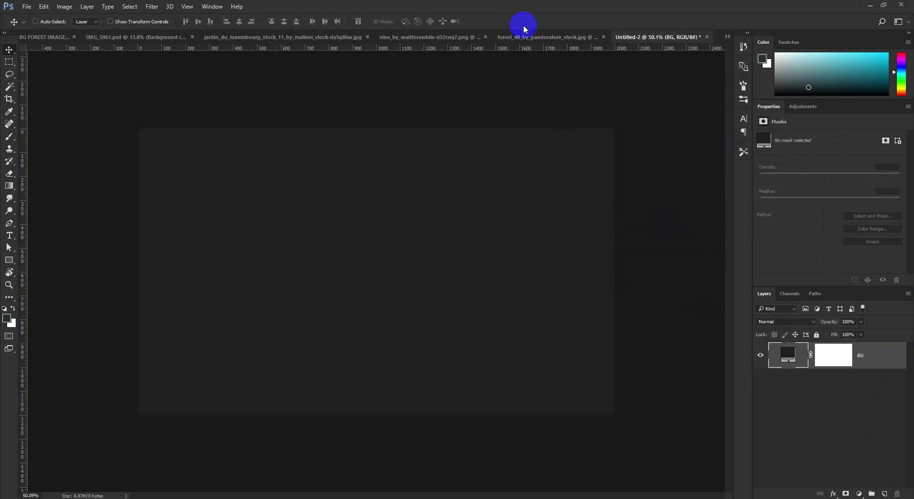
pyautogui.click(523, 36)
pyautogui.click(465, 37)
# In IMG_5961.psd, hide Background copy and select the original Background layer
pyautogui.click(379, 36)
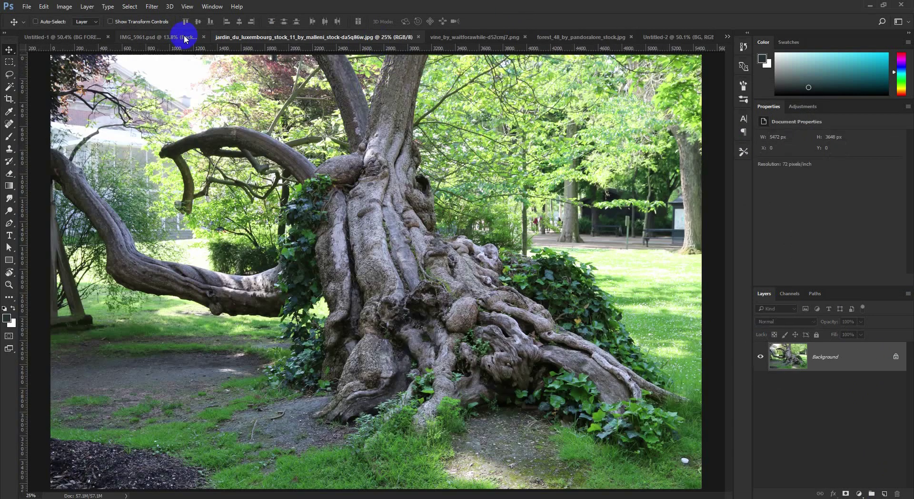
pyautogui.click(186, 39)
pyautogui.click(760, 362)
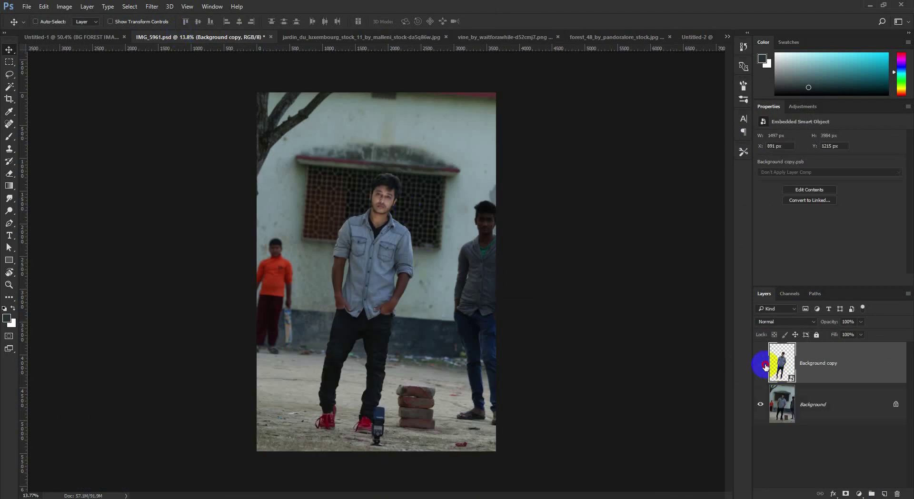
pyautogui.click(782, 404)
# Trace the standing man with the Pen tool and convert the path into a selection
pyautogui.click(9, 222)
pyautogui.scroll(1, 228, 422)
pyautogui.scroll(3, 347, 464)
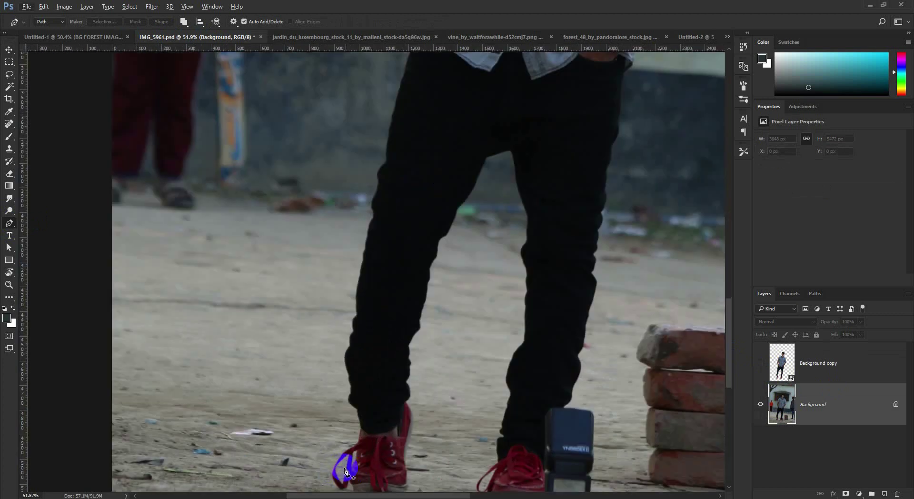
pyautogui.scroll(2, 359, 343)
pyautogui.scroll(2, 357, 378)
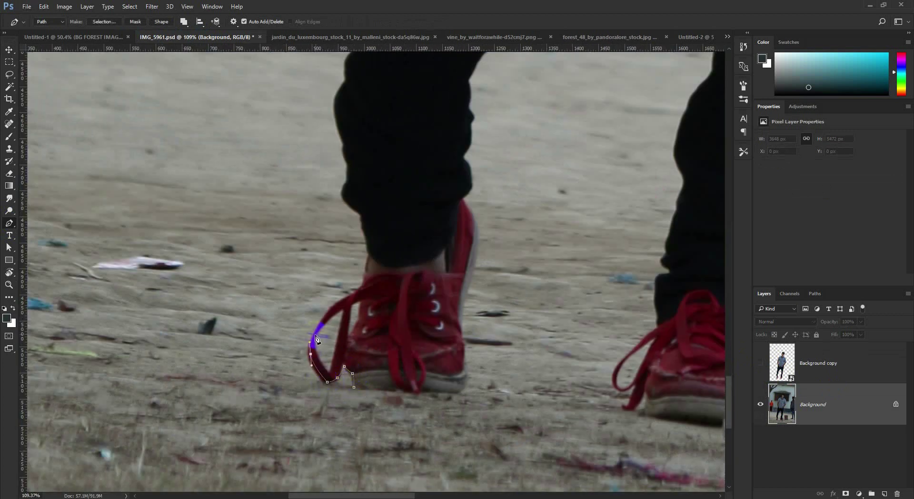
pyautogui.hotkey('ctrl', '0')
pyautogui.rightClick(430, 344)
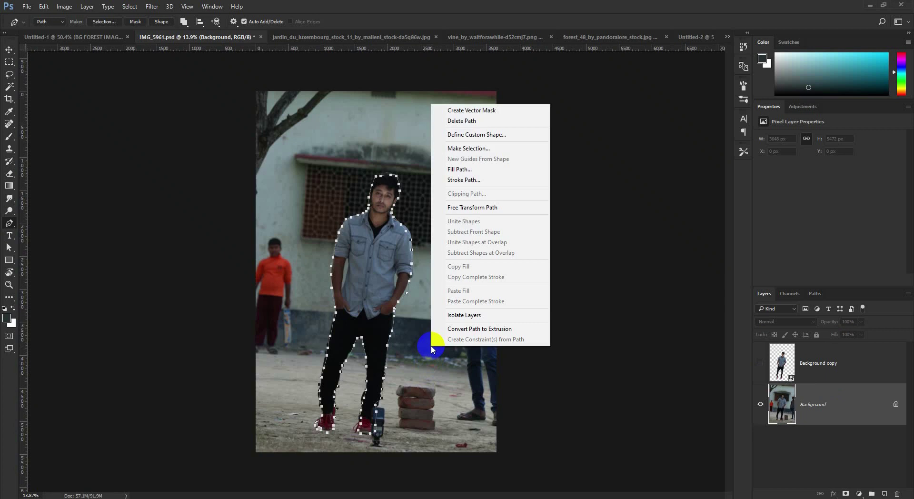
pyautogui.click(468, 148)
pyautogui.click(507, 148)
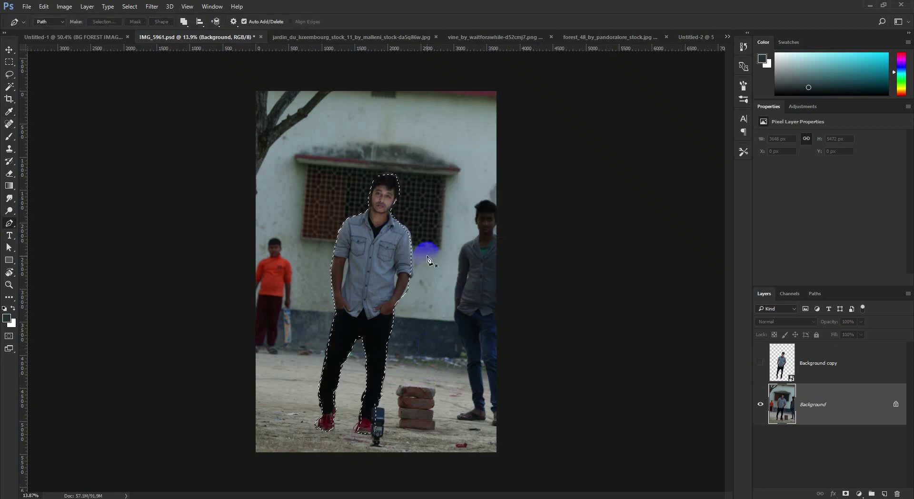
# Hide Background and show and select the cut-out Background copy layer
pyautogui.click(761, 404)
pyautogui.click(761, 365)
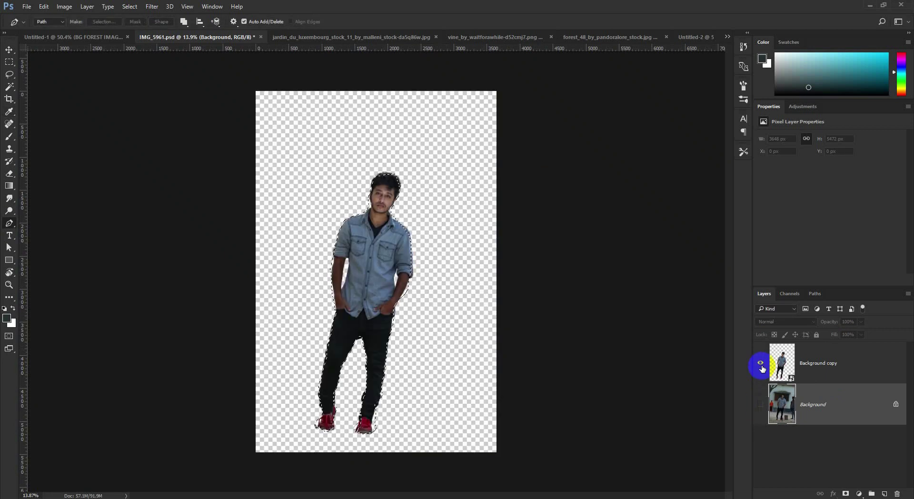
pyautogui.click(782, 363)
# Bring the cut-out man into Untitled-2, scaled down, straightened and centred on the canvas
pyautogui.moveTo(412, 239)
pyautogui.mouseDown()
pyautogui.moveTo(692, 41)
pyautogui.moveTo(441, 374)
pyautogui.mouseUp()
pyautogui.hotkey('ctrl', 't')
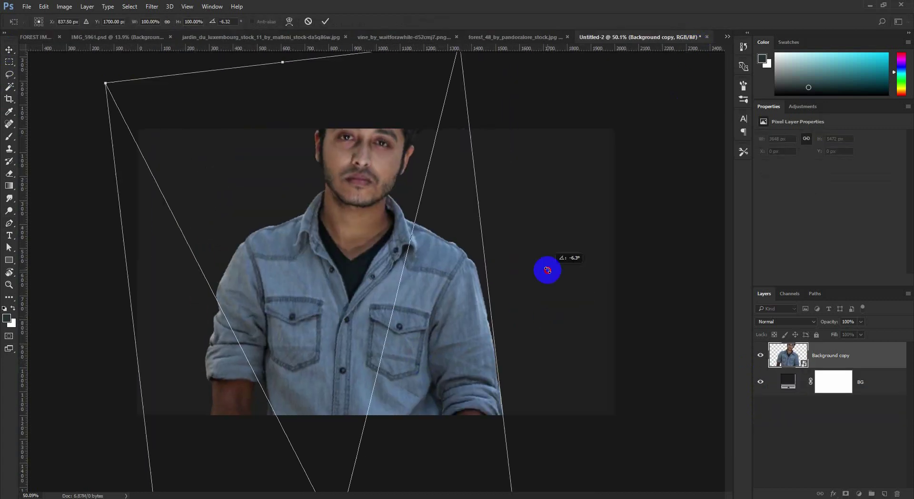
pyautogui.moveTo(547, 267); pyautogui.dragTo(52, 170)
pyautogui.moveTo(57, 111); pyautogui.dragTo(159, 302)
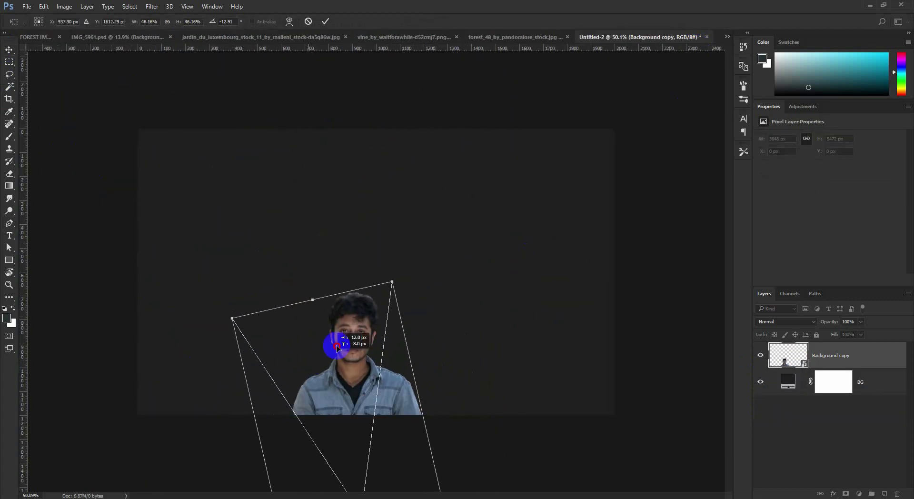
pyautogui.moveTo(337, 336); pyautogui.dragTo(347, 214)
pyautogui.moveTo(457, 224); pyautogui.dragTo(472, 235)
pyautogui.moveTo(428, 148); pyautogui.dragTo(422, 180)
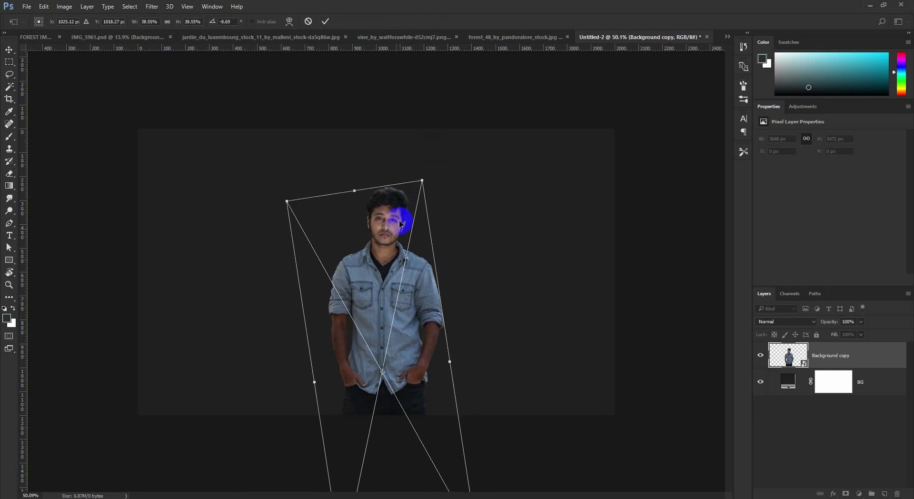
pyautogui.moveTo(405, 215); pyautogui.dragTo(390, 193)
pyautogui.press('Return')
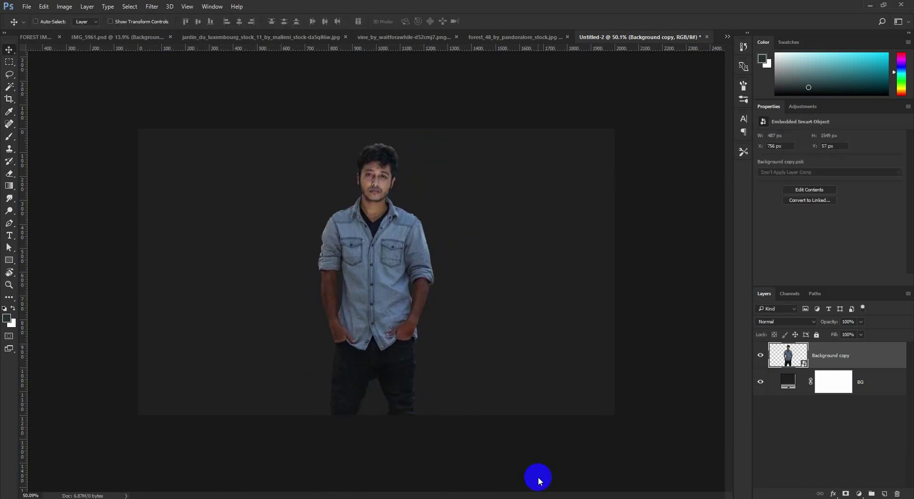
# Bring the misty forest layer into the poster, stretched to the right and top edges
pyautogui.click(727, 36)
pyautogui.click(693, 85)
pyautogui.moveTo(434, 198)
pyautogui.mouseDown()
pyautogui.moveTo(533, 38)
pyautogui.moveTo(443, 264)
pyautogui.mouseUp()
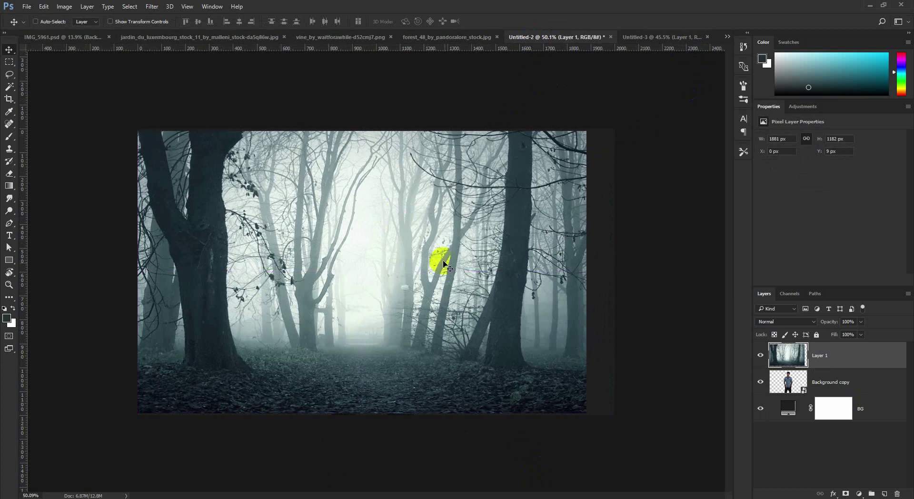
pyautogui.hotkey('ctrl', 't')
pyautogui.moveTo(586, 272); pyautogui.dragTo(614, 274)
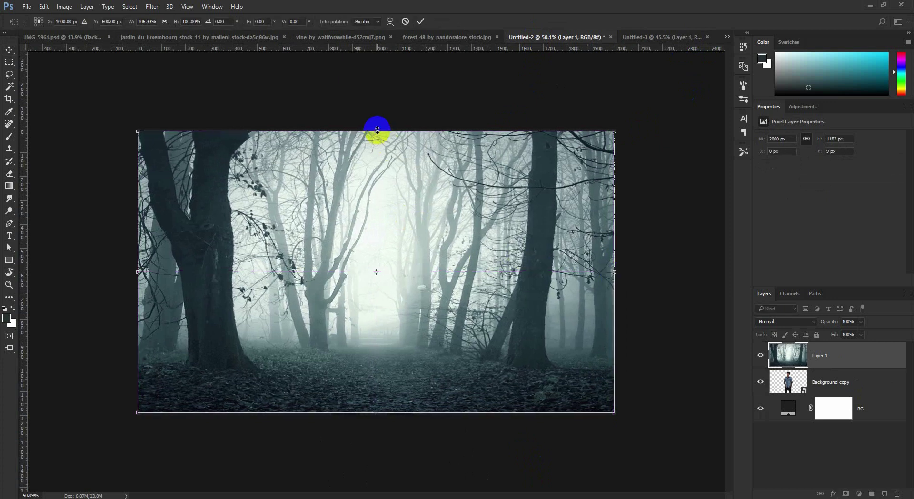
pyautogui.moveTo(377, 130); pyautogui.dragTo(377, 128)
pyautogui.press('Return')
# Move the forest below the man, stretch it to the bottom edge, and close Untitled-3
pyautogui.moveTo(816, 362); pyautogui.dragTo(816, 387)
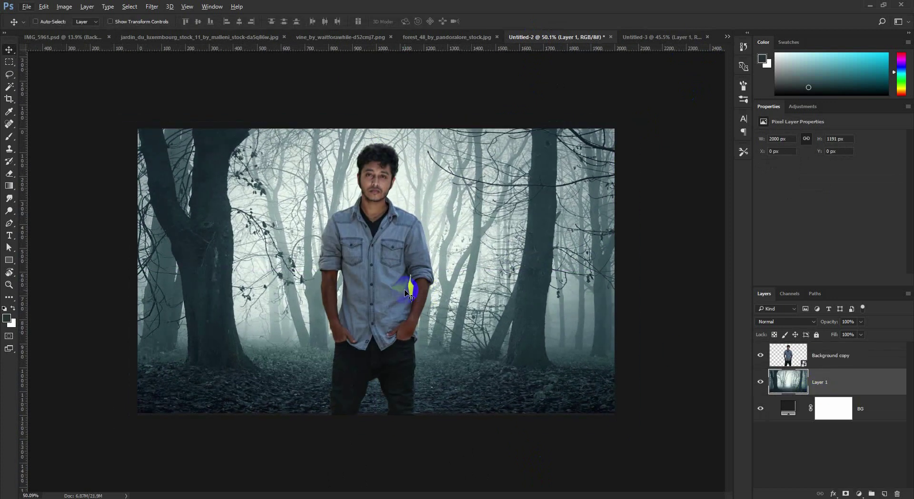
pyautogui.hotkey('ctrl', 't')
pyautogui.moveTo(398, 413); pyautogui.dragTo(376, 442)
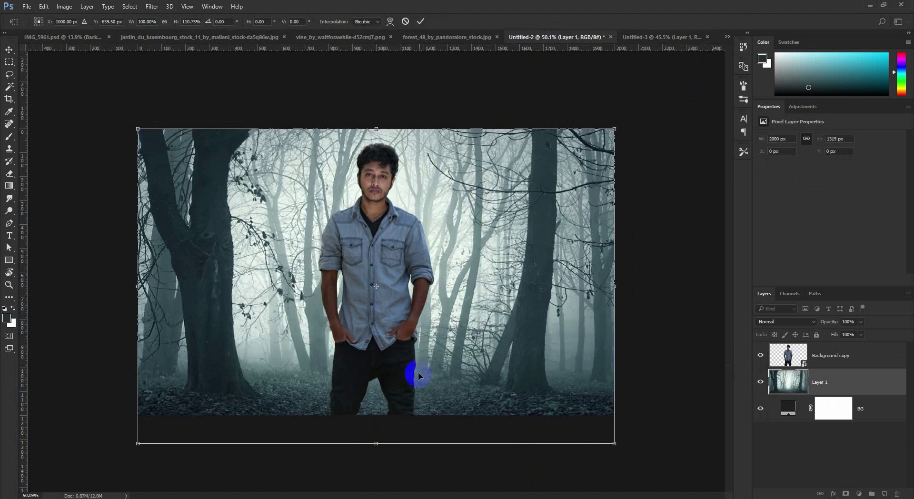
pyautogui.press('Return')
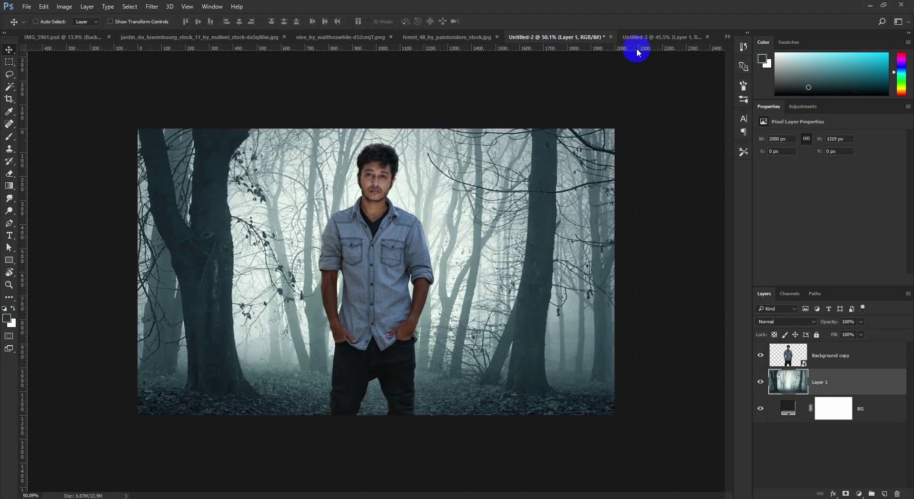
pyautogui.click(708, 37)
# Discard Untitled-3 and trace the big tree trunk in forest_48 with the Pen tool
pyautogui.click(457, 190)
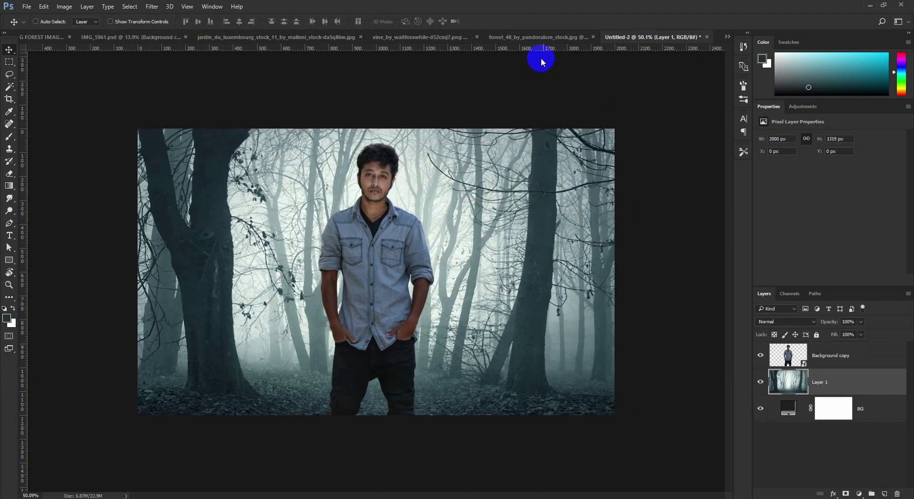
pyautogui.click(540, 36)
pyautogui.click(10, 224)
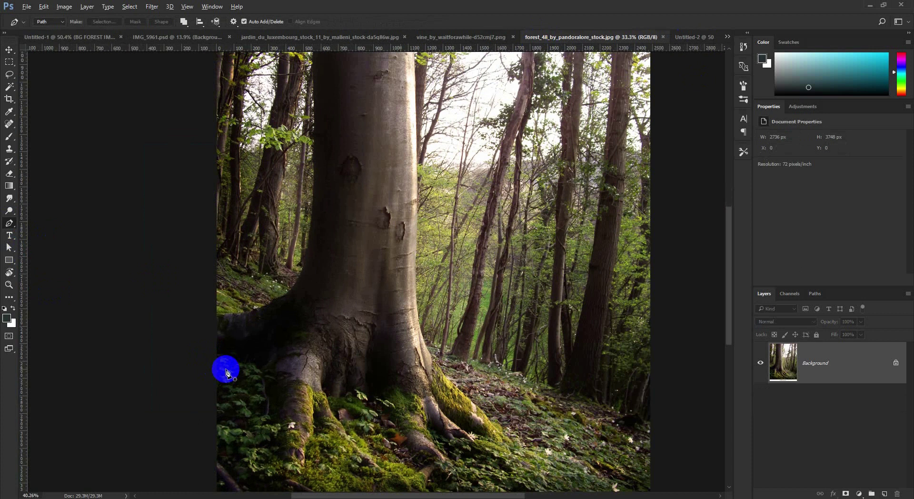
pyautogui.scroll(5, 224, 369)
pyautogui.click(206, 288)
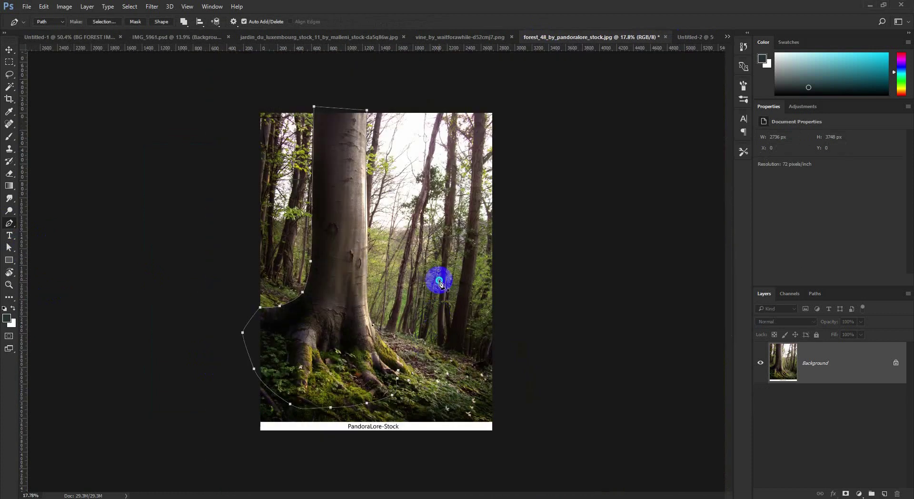
# Convert the trunk path to a selection, mask the layer, and move it into the poster
pyautogui.rightClick(439, 283)
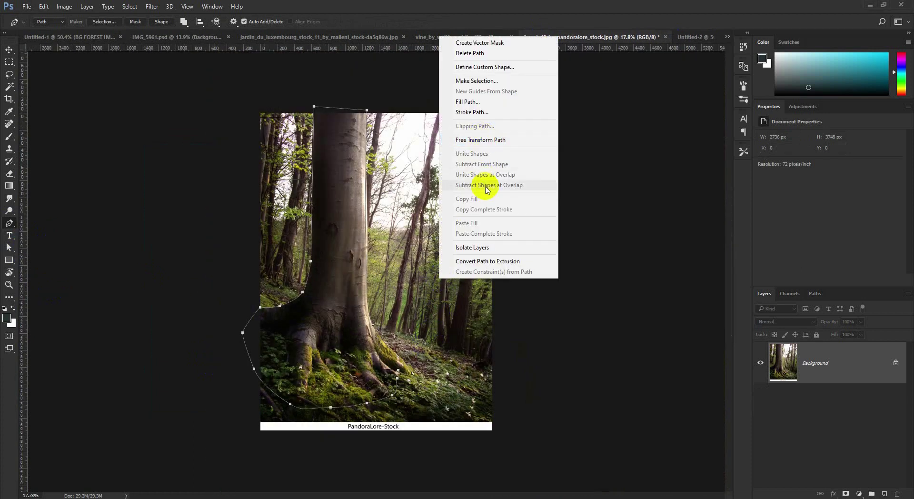
pyautogui.click(464, 81)
pyautogui.click(507, 147)
pyautogui.click(846, 494)
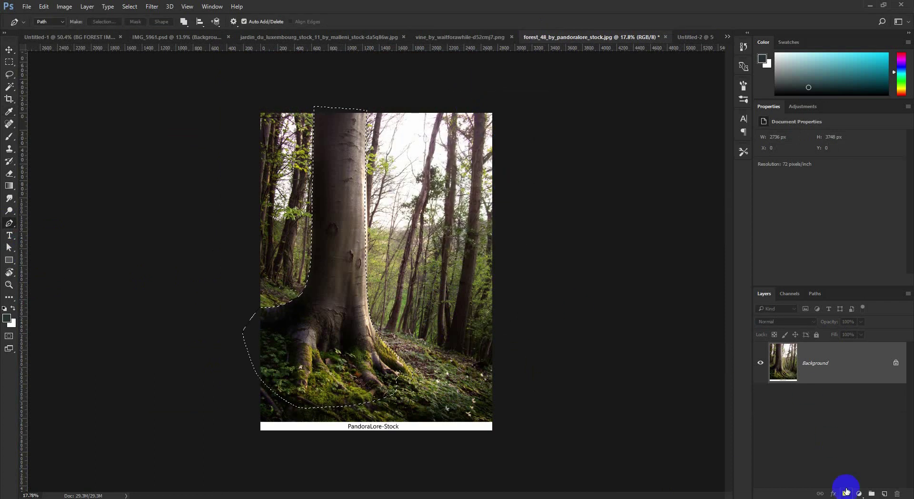
pyautogui.click(10, 54)
pyautogui.moveTo(357, 285)
pyautogui.mouseDown()
pyautogui.moveTo(713, 56)
pyautogui.moveTo(244, 281)
pyautogui.mouseUp()
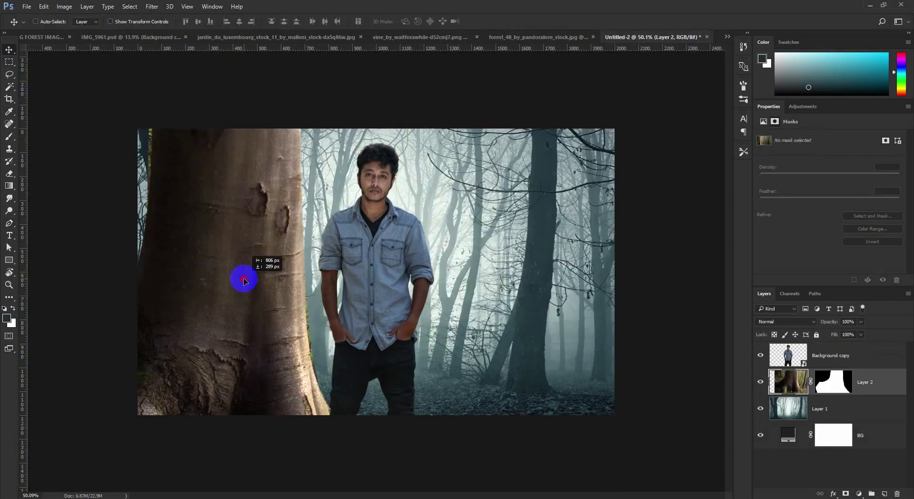
# Convert the tree layer to a smart object and place a trunk copy at the right edge
pyautogui.rightClick(889, 382)
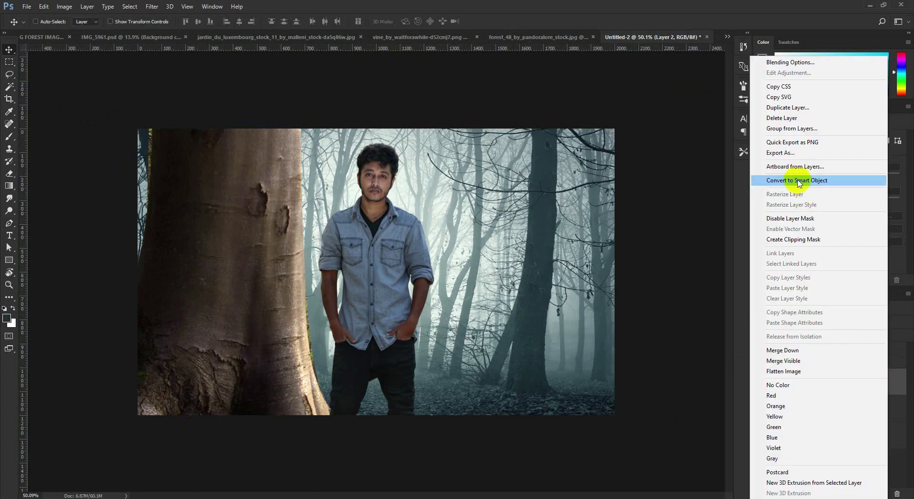
pyautogui.click(806, 179)
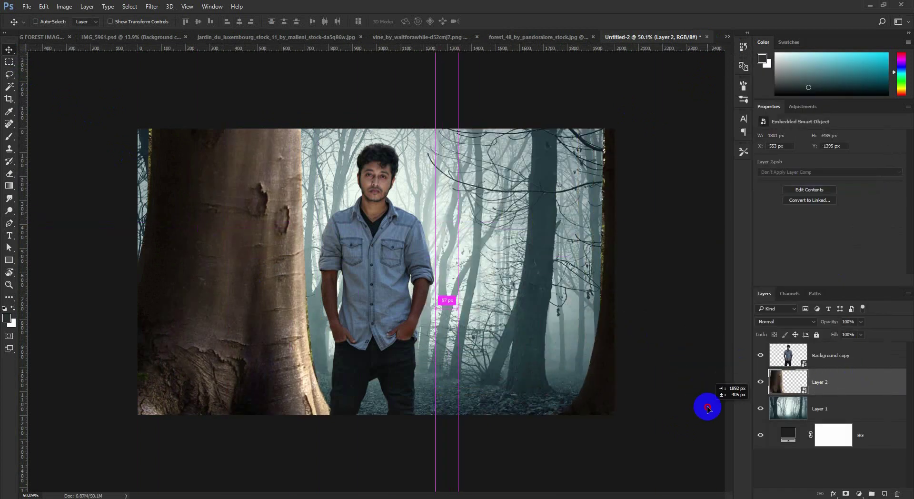
pyautogui.moveTo(256, 313); pyautogui.dragTo(732, 337)
pyautogui.moveTo(290, 351); pyautogui.dragTo(587, 366)
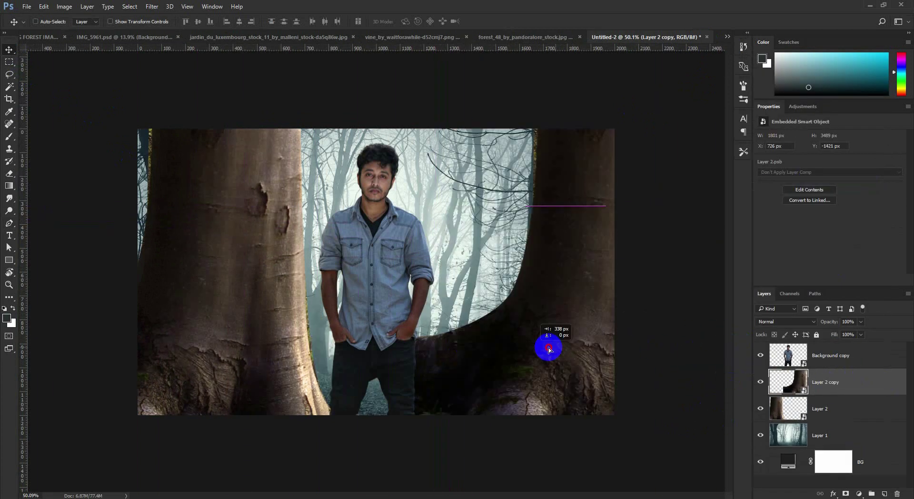
# Duplicate the trunk, shrink it to about 40%, stretch it to the ground, and layer it beneath the other trees
pyautogui.click(828, 383)
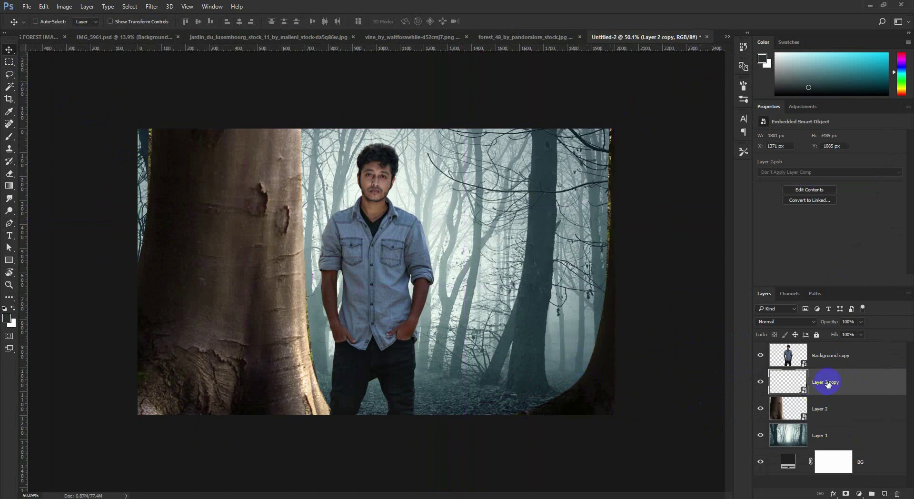
pyautogui.rightClick(832, 383)
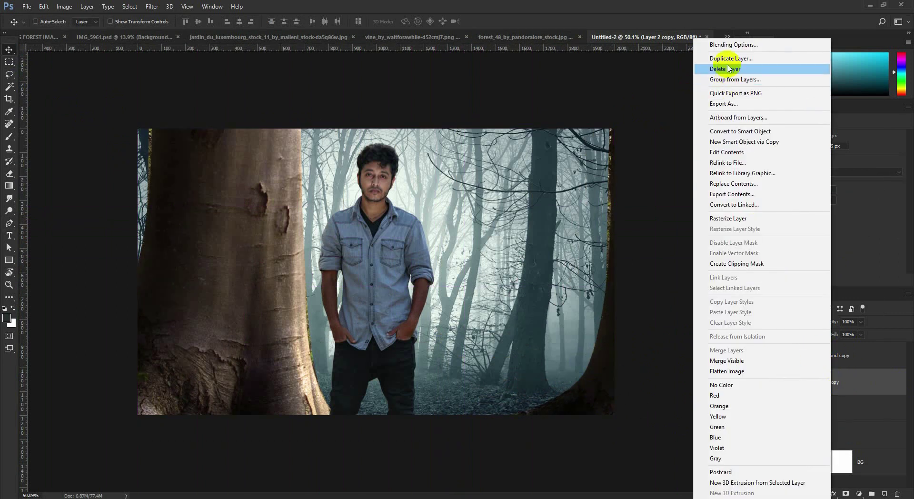
pyautogui.click(762, 60)
pyautogui.click(540, 154)
pyautogui.scroll(-3, 514, 286)
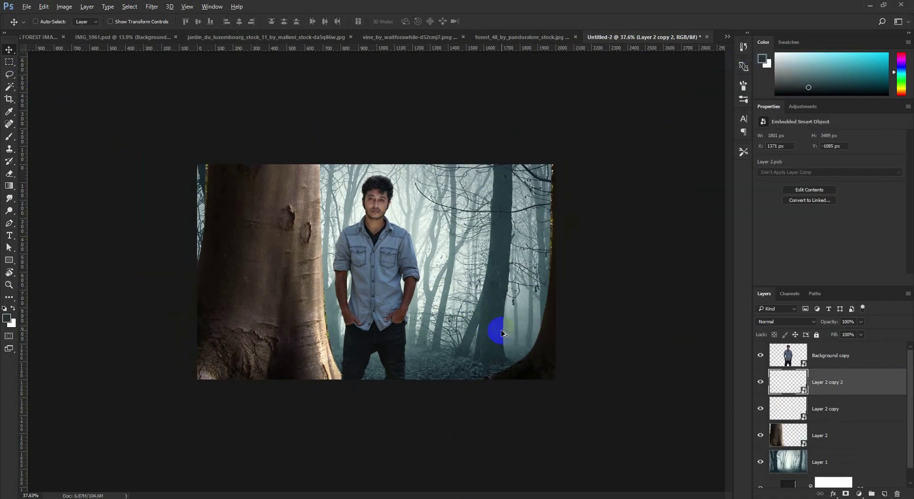
pyautogui.moveTo(493, 330); pyautogui.dragTo(412, 327)
pyautogui.hotkey('ctrl', 't')
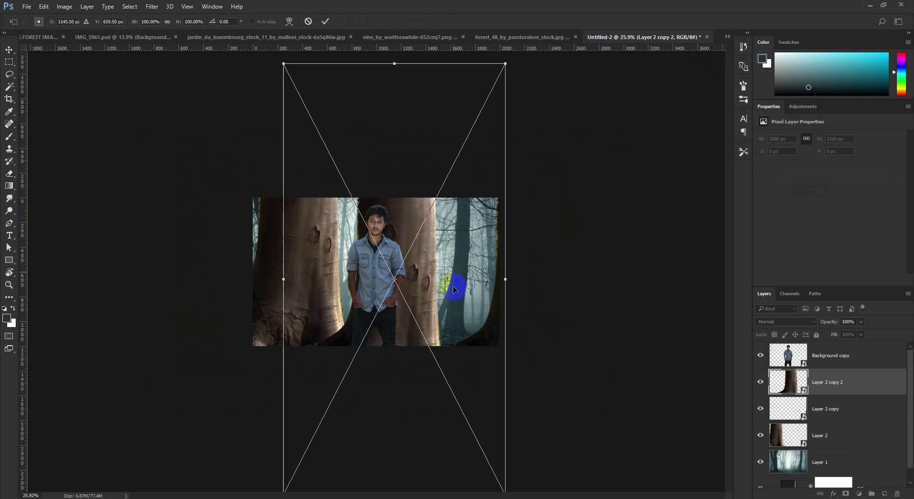
pyautogui.moveTo(505, 66); pyautogui.dragTo(408, 208)
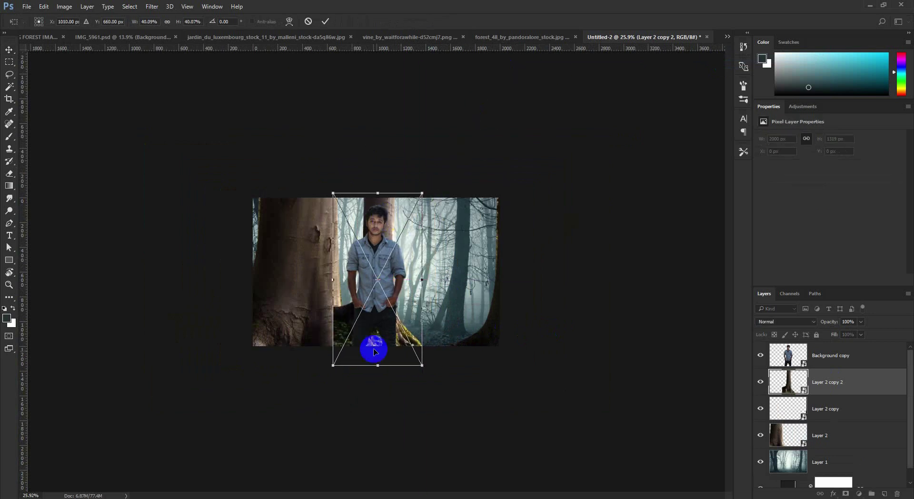
pyautogui.moveTo(373, 368); pyautogui.dragTo(381, 429)
pyautogui.press('Return')
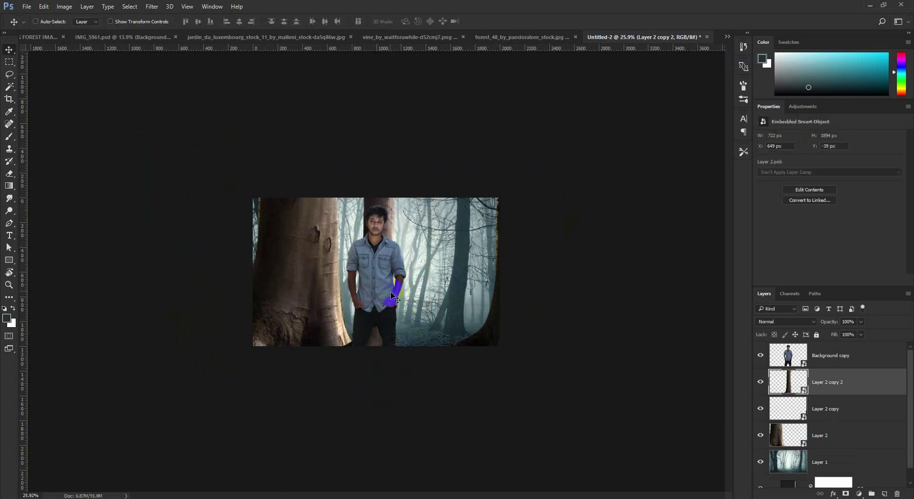
pyautogui.scroll(3, 387, 305)
pyautogui.moveTo(791, 384)
pyautogui.mouseDown()
pyautogui.moveTo(817, 423)
pyautogui.moveTo(817, 448)
pyautogui.mouseUp()
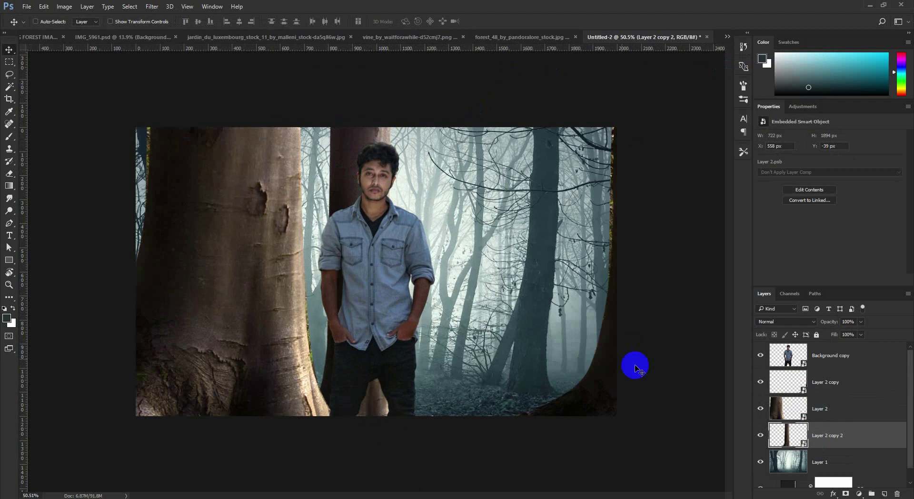
# Shrink the large left trunk to 79% and move it lower
pyautogui.click(847, 414)
pyautogui.hotkey('ctrl', 't')
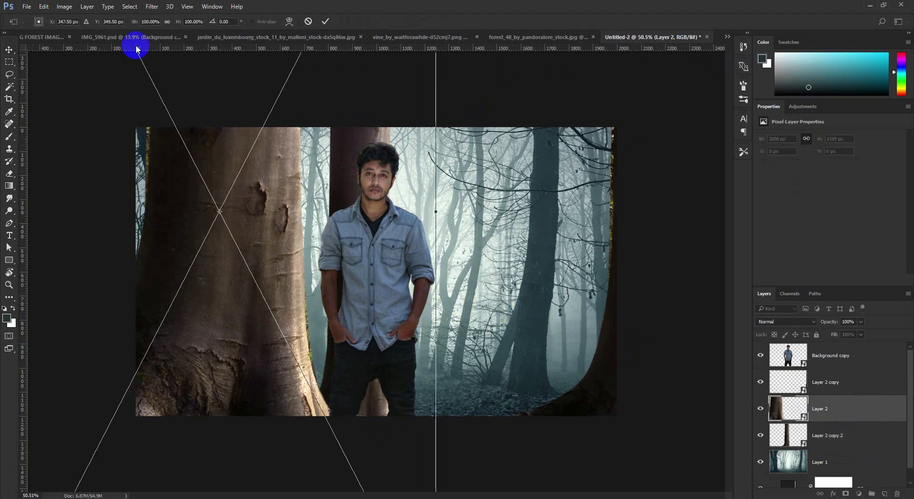
pyautogui.moveTo(142, 27); pyautogui.dragTo(127, 30)
pyautogui.moveTo(301, 261); pyautogui.dragTo(302, 275)
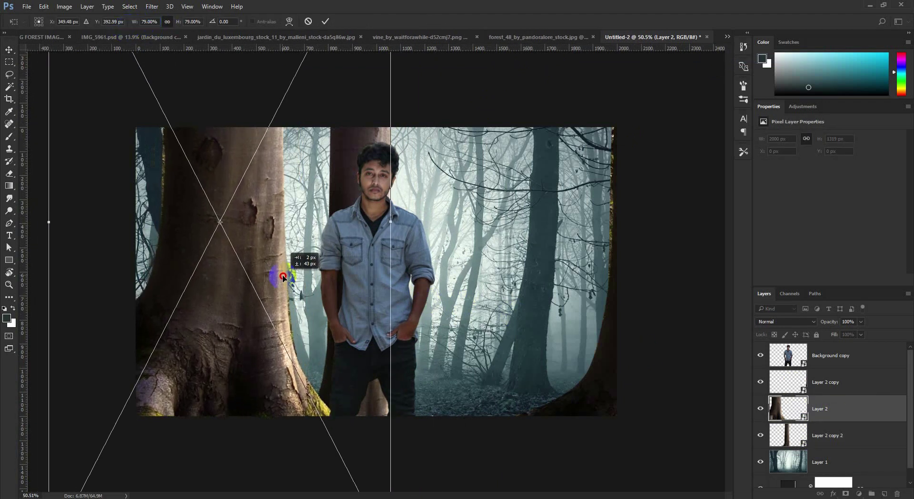
pyautogui.press('Return')
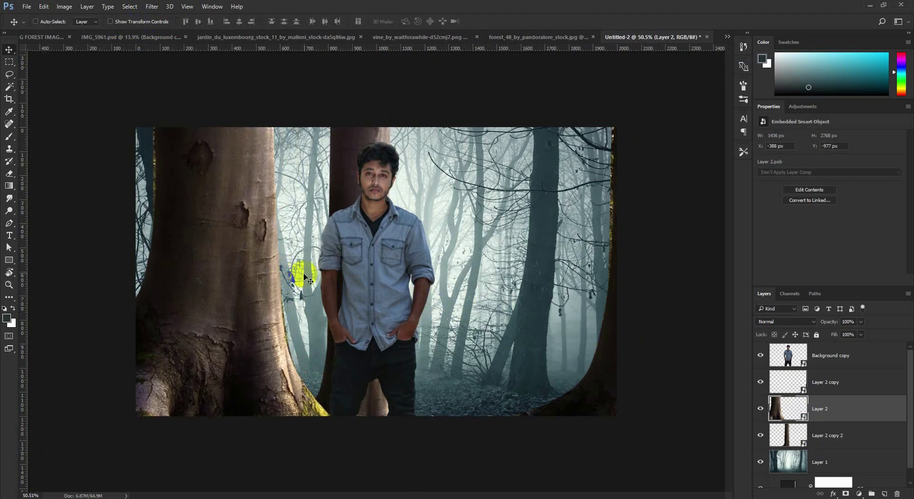
pyautogui.scroll(-2, 373, 289)
pyautogui.click(598, 488)
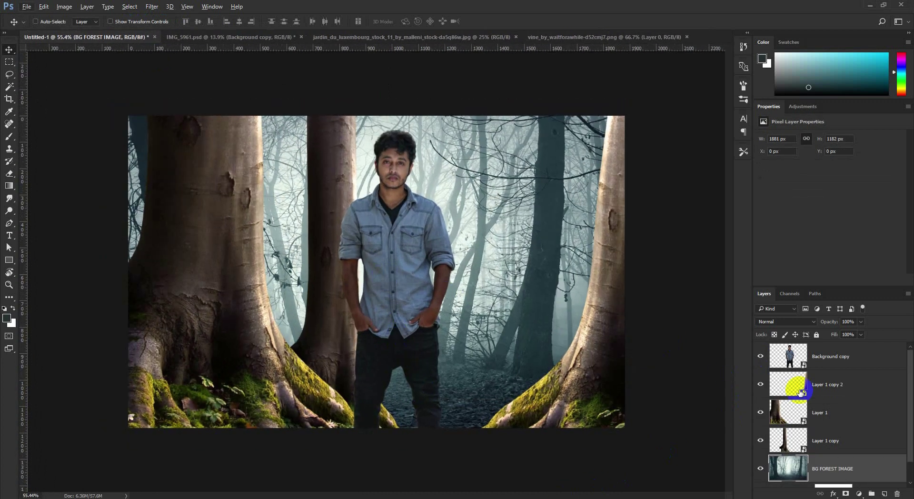
# Apply a Lens Blur with radius 48 to the misty forest background
pyautogui.scroll(-1, 833, 457)
pyautogui.click(152, 7)
pyautogui.moveTo(156, 111)
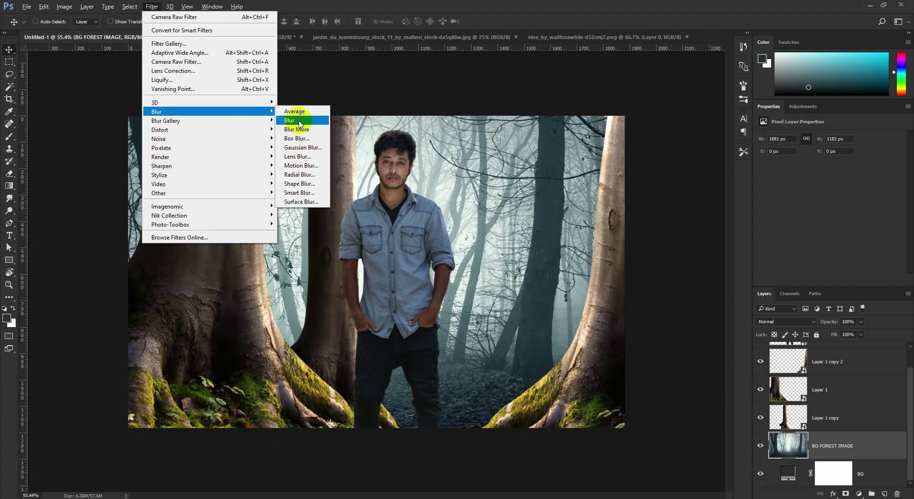
pyautogui.click(302, 157)
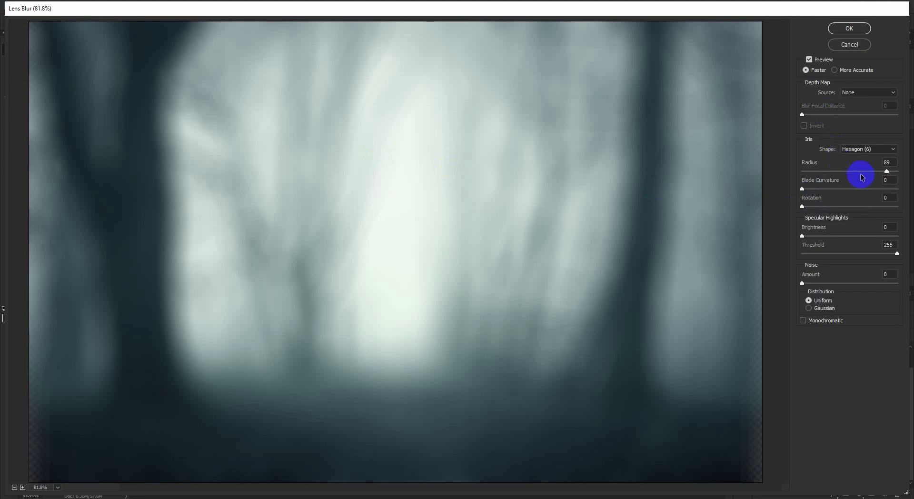
pyautogui.moveTo(855, 173); pyautogui.dragTo(816, 170)
pyautogui.click(849, 28)
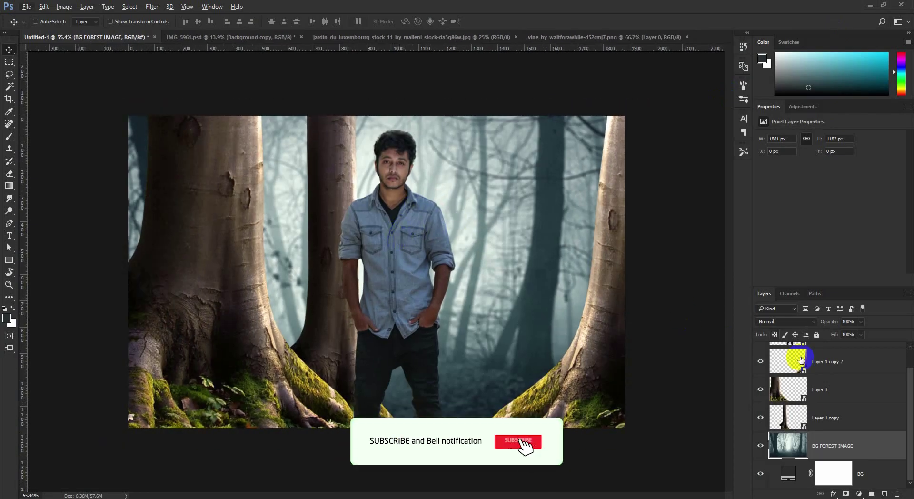
# Select the left tree layer and drag the vine image into the poster
pyautogui.keyDown('ctrl'); pyautogui.click(435, 279); pyautogui.keyUp('ctrl')
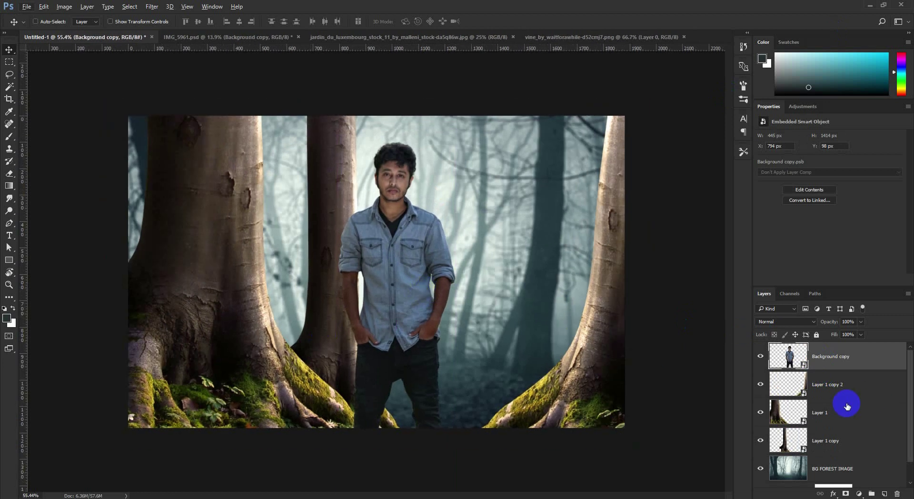
pyautogui.click(834, 413)
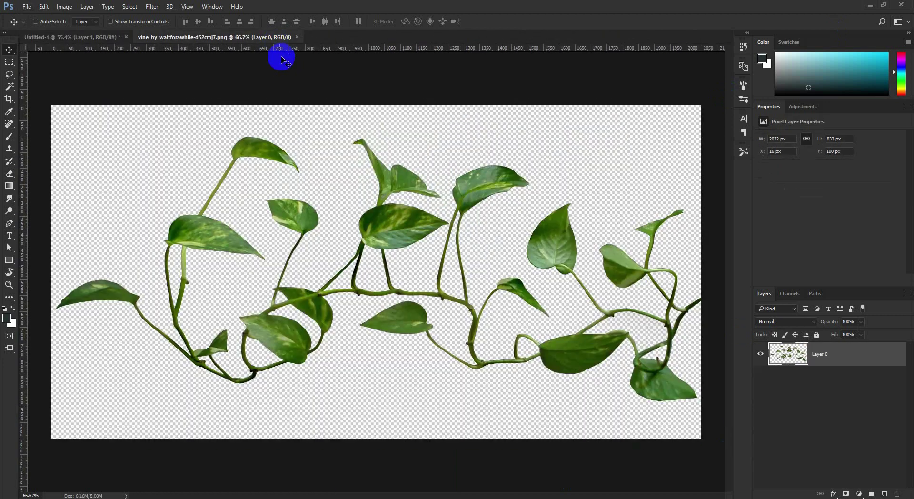
pyautogui.moveTo(281, 55)
pyautogui.mouseDown()
pyautogui.moveTo(190, 87)
pyautogui.moveTo(118, 43)
pyautogui.moveTo(458, 296)
pyautogui.mouseUp()
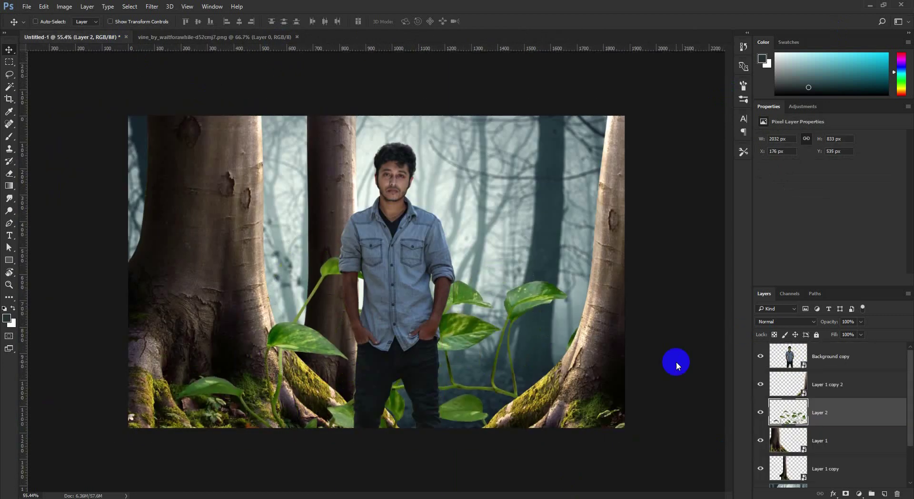
# Place the vines low in the composite, scaled to about 43% and tilted about 26°
pyautogui.moveTo(511, 354); pyautogui.dragTo(593, 412)
pyautogui.hotkey('ctrl', 't')
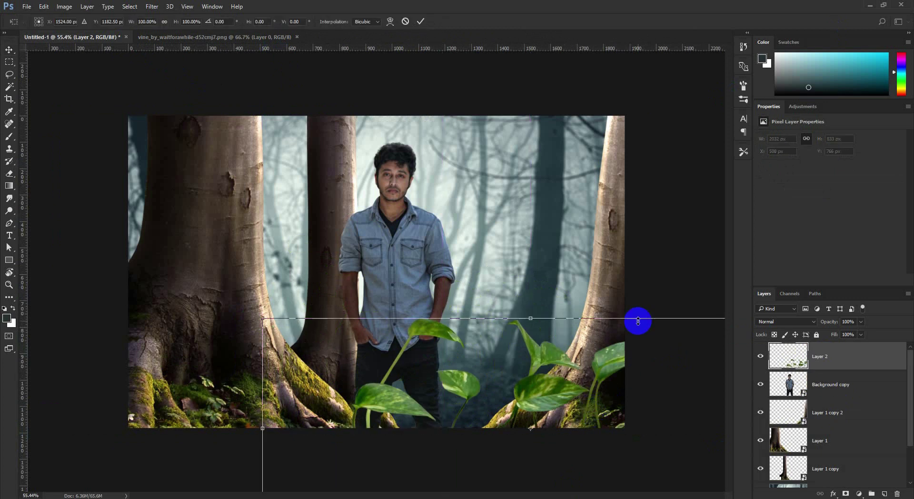
pyautogui.moveTo(259, 314)
pyautogui.mouseDown()
pyautogui.moveTo(347, 375)
pyautogui.moveTo(413, 384)
pyautogui.mouseUp()
pyautogui.moveTo(565, 374)
pyautogui.mouseDown()
pyautogui.moveTo(604, 400)
pyautogui.moveTo(586, 392)
pyautogui.moveTo(585, 410)
pyautogui.moveTo(572, 388)
pyautogui.moveTo(578, 408)
pyautogui.moveTo(370, 436)
pyautogui.mouseUp()
pyautogui.press('Return')
# Add a smaller vine copy at the bottom centre, lying nearly horizontal
pyautogui.hotkey('ctrl', 't')
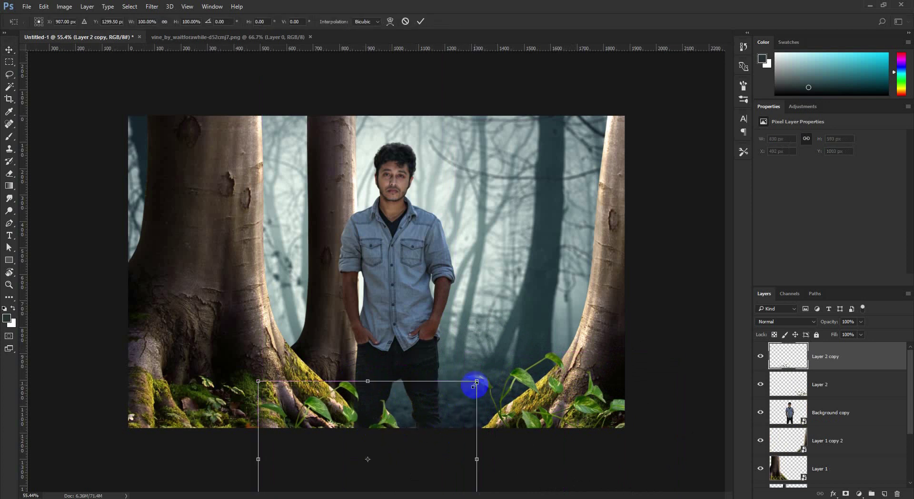
pyautogui.moveTo(475, 385); pyautogui.dragTo(437, 401)
pyautogui.moveTo(339, 450); pyautogui.dragTo(327, 422)
pyautogui.moveTo(464, 447)
pyautogui.mouseDown()
pyautogui.moveTo(418, 322)
pyautogui.moveTo(451, 431)
pyautogui.mouseUp()
pyautogui.moveTo(356, 408)
pyautogui.mouseDown()
pyautogui.moveTo(203, 431)
pyautogui.moveTo(152, 367)
pyautogui.mouseUp()
pyautogui.press('Return')
# Flip a third vine copy horizontally, enlarge it, and move it to the left root
pyautogui.hotkey('ctrl', 't')
pyautogui.rightClick(208, 416)
pyautogui.click(259, 404)
pyautogui.moveTo(203, 352)
pyautogui.mouseDown()
pyautogui.moveTo(245, 320)
pyautogui.moveTo(229, 382)
pyautogui.moveTo(199, 419)
pyautogui.mouseUp()
pyautogui.press('Return')
# Reposition the first vines on the ground below the man's layer, and shift the man slightly right
pyautogui.scroll(3, 214, 400)
pyautogui.scroll(-3, 199, 419)
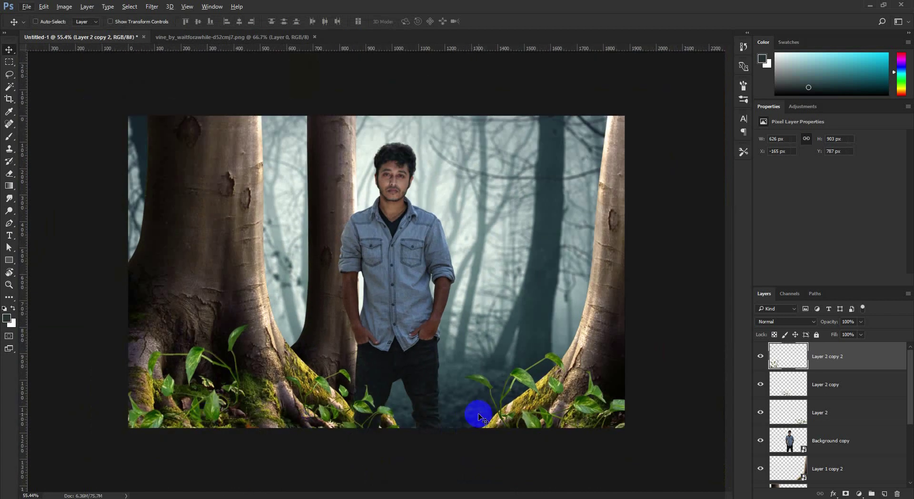
pyautogui.click(793, 412)
pyautogui.moveTo(661, 417); pyautogui.dragTo(606, 421)
pyautogui.scroll(3, 606, 422)
pyautogui.moveTo(786, 409); pyautogui.dragTo(818, 447)
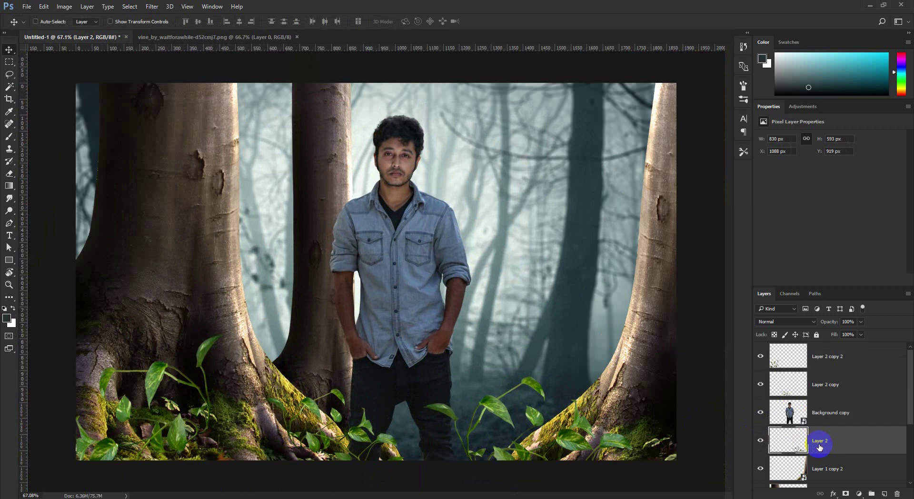
pyautogui.moveTo(622, 416); pyautogui.dragTo(636, 418)
pyautogui.scroll(-1, 619, 429)
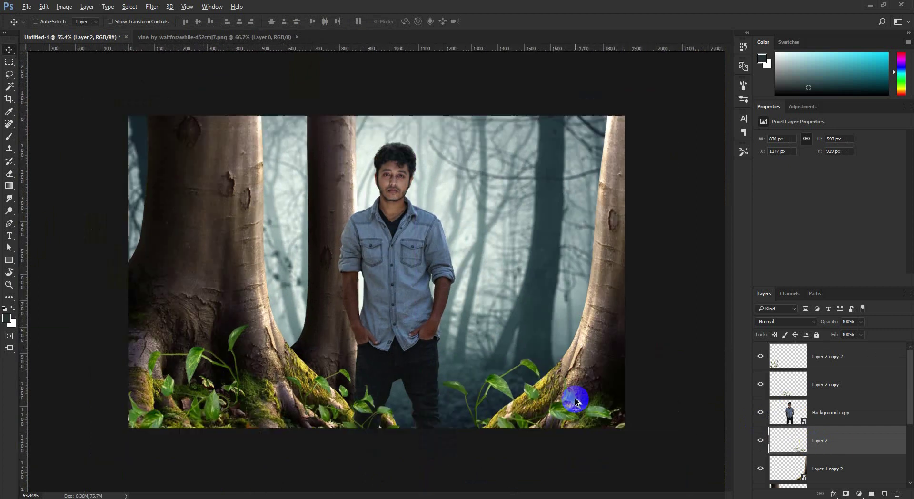
pyautogui.click(819, 415)
pyautogui.moveTo(566, 379); pyautogui.dragTo(589, 380)
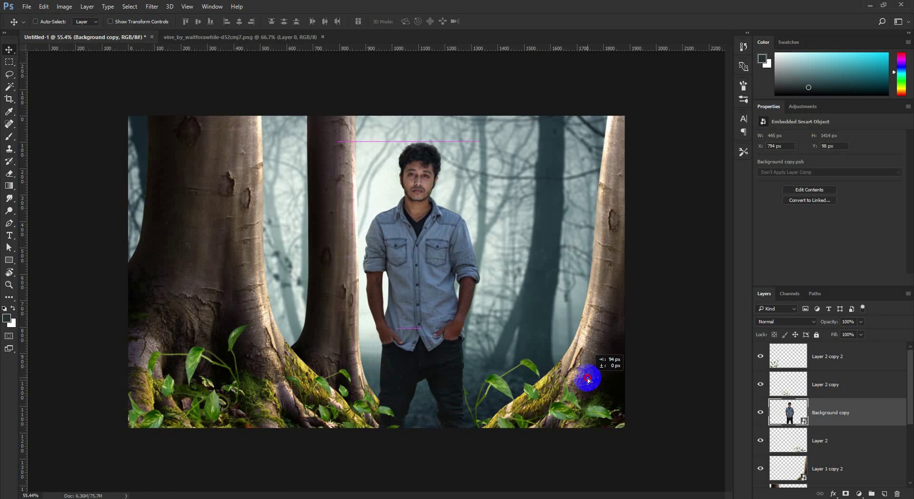
# Reposition the second vine layer slightly lower on the ground
pyautogui.click(799, 379)
pyautogui.moveTo(519, 372); pyautogui.dragTo(520, 377)
pyautogui.scroll(1, 521, 378)
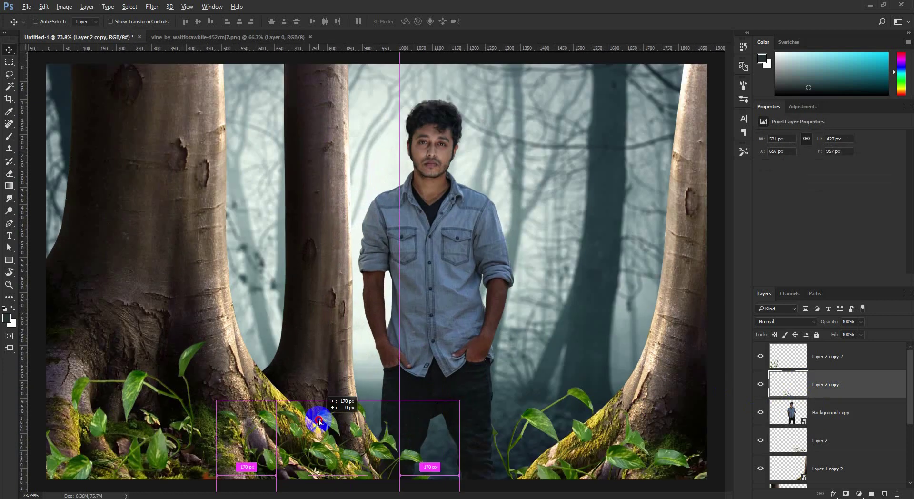
# Add a horizontally mirrored vine copy, rotated upright against the middle trunk
pyautogui.moveTo(819, 385); pyautogui.dragTo(809, 479)
pyautogui.moveTo(329, 383)
pyautogui.mouseDown()
pyautogui.moveTo(279, 302)
pyautogui.moveTo(236, 259)
pyautogui.moveTo(287, 233)
pyautogui.moveTo(269, 282)
pyautogui.mouseUp()
pyautogui.hotkey('ctrl', 't')
pyautogui.rightClick(266, 281)
pyautogui.click(379, 424)
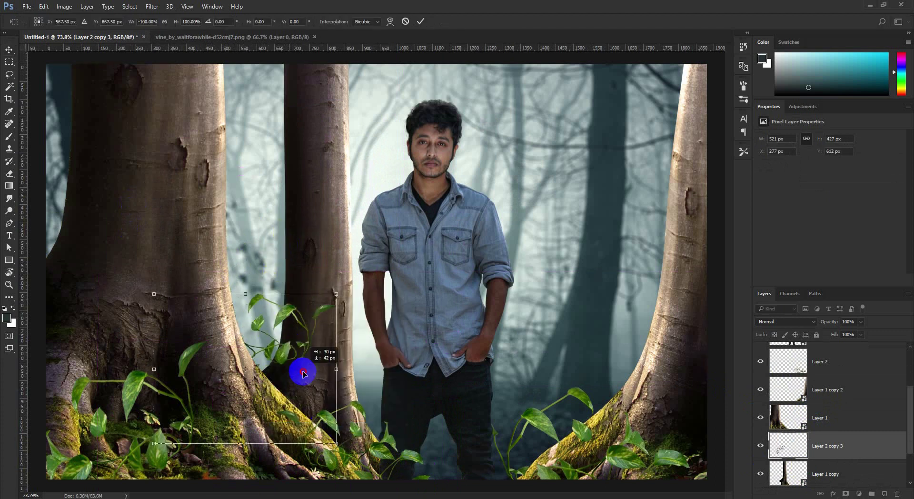
pyautogui.moveTo(303, 373); pyautogui.dragTo(286, 363)
pyautogui.moveTo(305, 328)
pyautogui.mouseDown()
pyautogui.moveTo(398, 373)
pyautogui.moveTo(335, 327)
pyautogui.mouseUp()
pyautogui.moveTo(232, 305)
pyautogui.mouseDown()
pyautogui.moveTo(233, 316)
pyautogui.moveTo(260, 328)
pyautogui.mouseUp()
pyautogui.press('Return')
# Add a vine copy rotated, tilted and slightly shrunk to climb the right trunk
pyautogui.moveTo(430, 340); pyautogui.dragTo(622, 408)
pyautogui.hotkey('ctrl', 't')
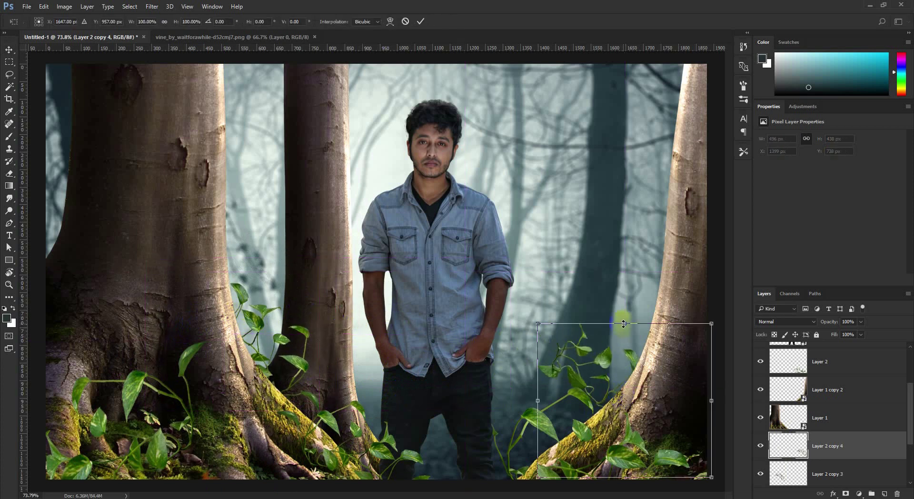
pyautogui.moveTo(619, 305); pyautogui.dragTo(530, 387)
pyautogui.moveTo(686, 392); pyautogui.dragTo(667, 350)
pyautogui.moveTo(728, 343); pyautogui.dragTo(684, 316)
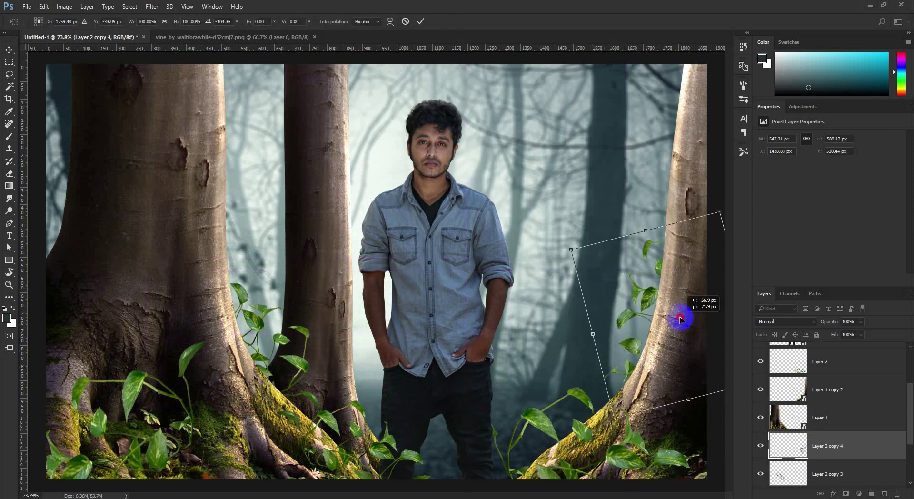
pyautogui.moveTo(698, 236)
pyautogui.mouseDown()
pyautogui.moveTo(667, 300)
pyautogui.moveTo(639, 315)
pyautogui.moveTo(651, 310)
pyautogui.mouseUp()
pyautogui.press('Return')
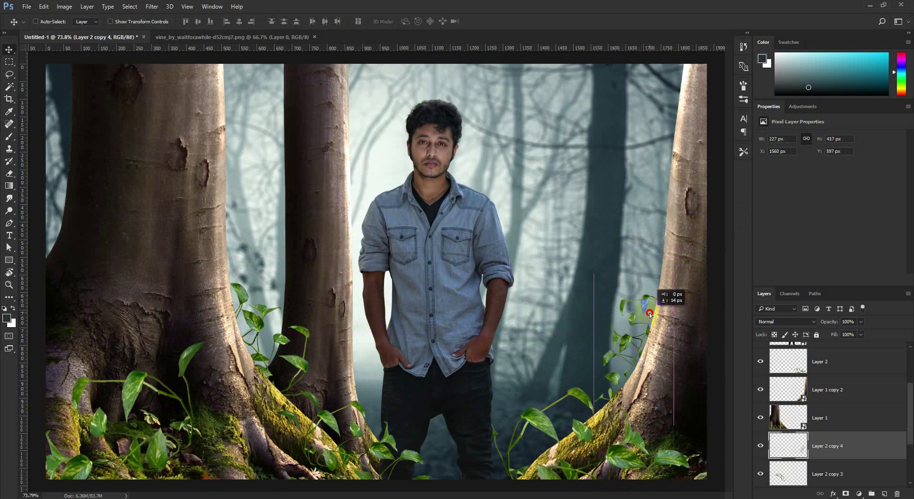
# Place another rotated vine copy near the man's feet by the right root, then check the view
pyautogui.moveTo(537, 402); pyautogui.dragTo(522, 469)
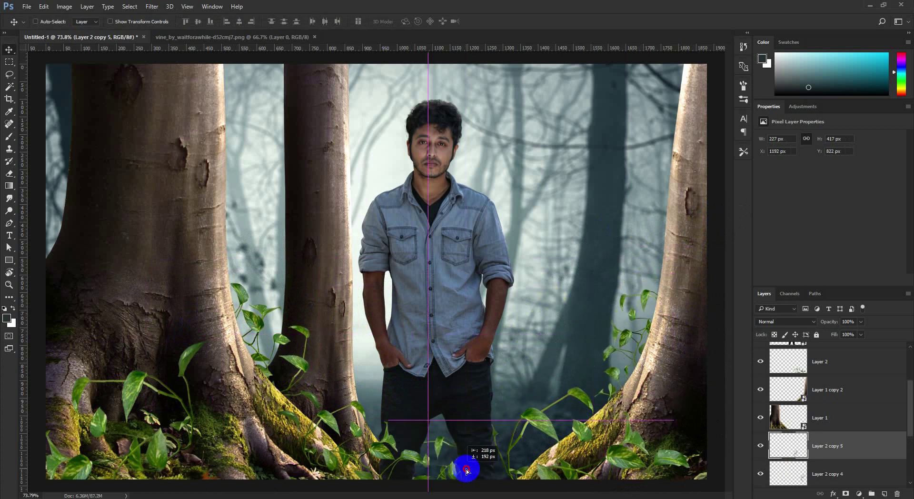
pyautogui.hotkey('ctrl', 't')
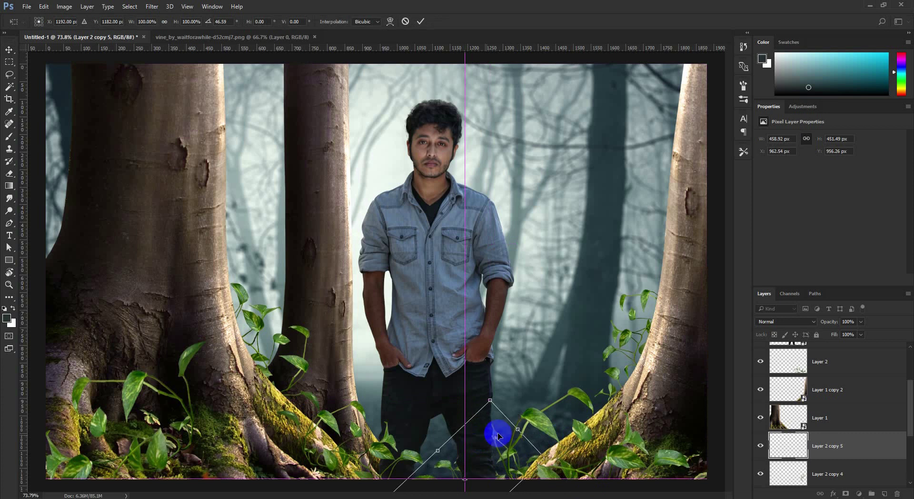
pyautogui.moveTo(578, 492); pyautogui.dragTo(586, 486)
pyautogui.moveTo(454, 430); pyautogui.dragTo(504, 441)
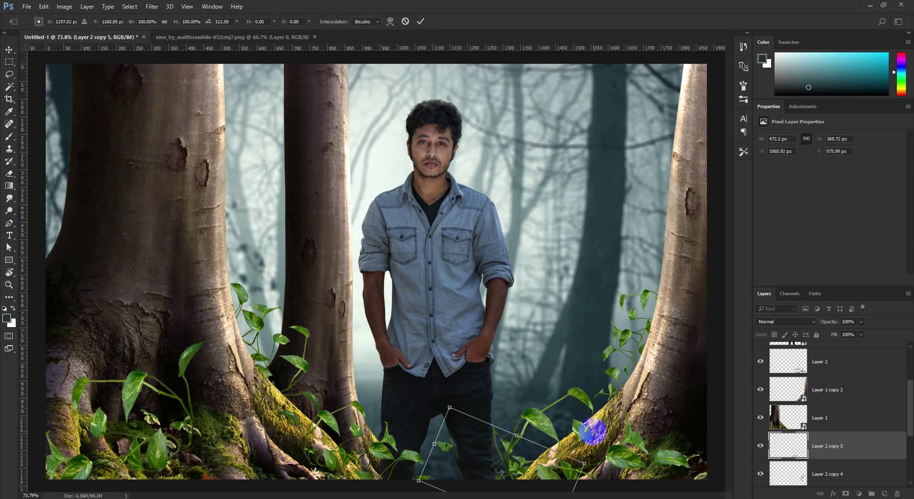
pyautogui.moveTo(592, 429)
pyautogui.mouseDown()
pyautogui.moveTo(467, 445)
pyautogui.moveTo(493, 461)
pyautogui.mouseUp()
pyautogui.doubleClick(480, 449)
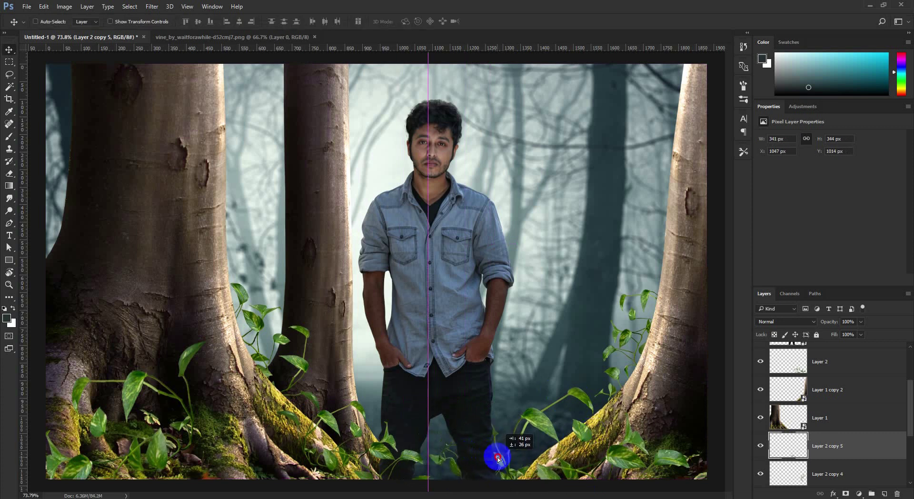
pyautogui.scroll(-3, 476, 414)
pyautogui.scroll(2, 475, 403)
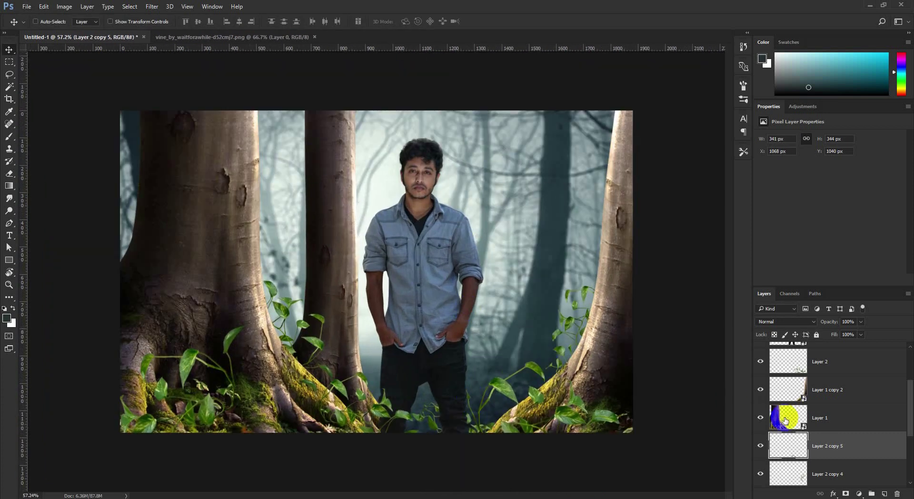
pyautogui.scroll(3, 809, 419)
# Add a Vibrance adjustment (-90) above the tree trunk layer Layer 1
pyautogui.click(833, 412)
pyautogui.scroll(-1, 484, 255)
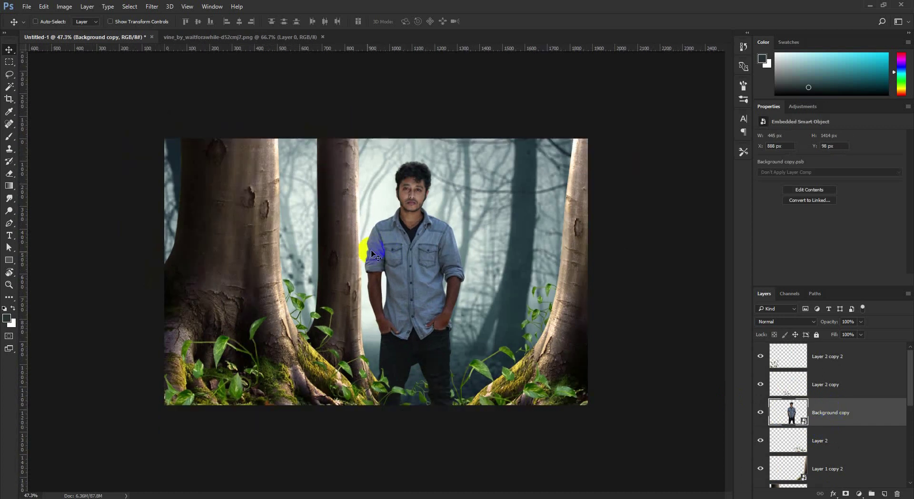
pyautogui.scroll(-3, 835, 407)
pyautogui.click(831, 405)
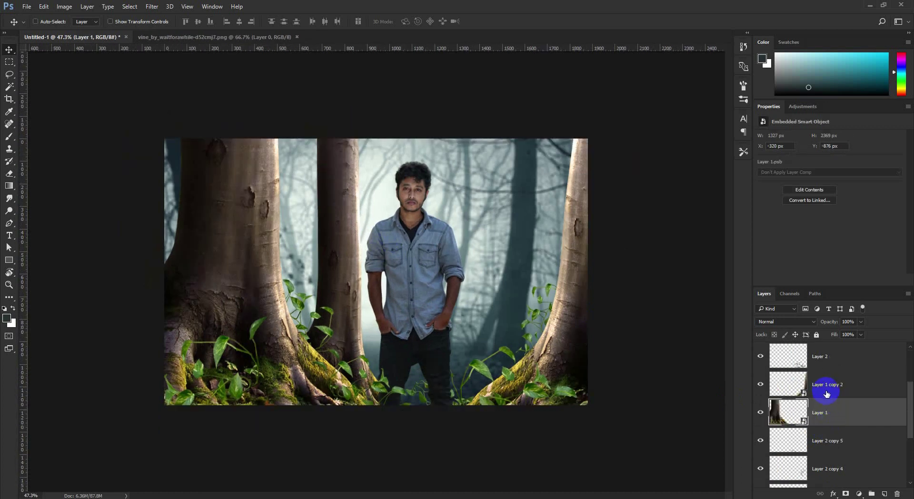
pyautogui.click(859, 494)
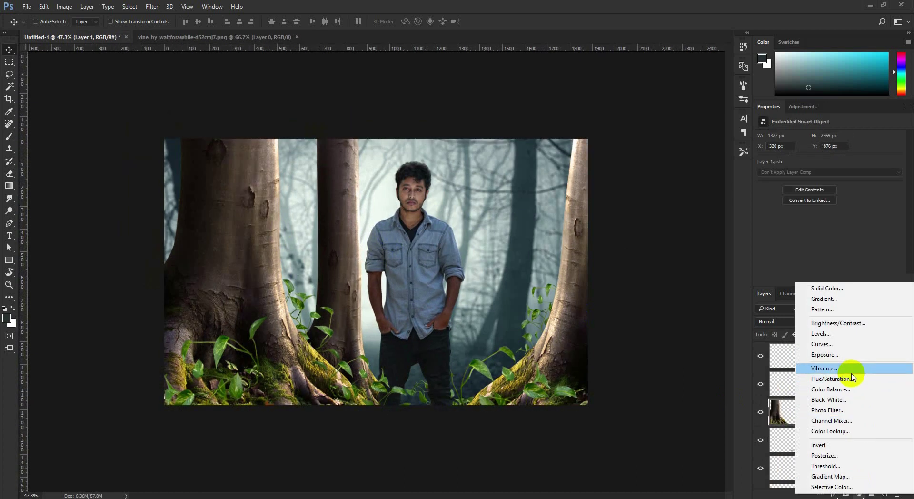
pyautogui.click(826, 370)
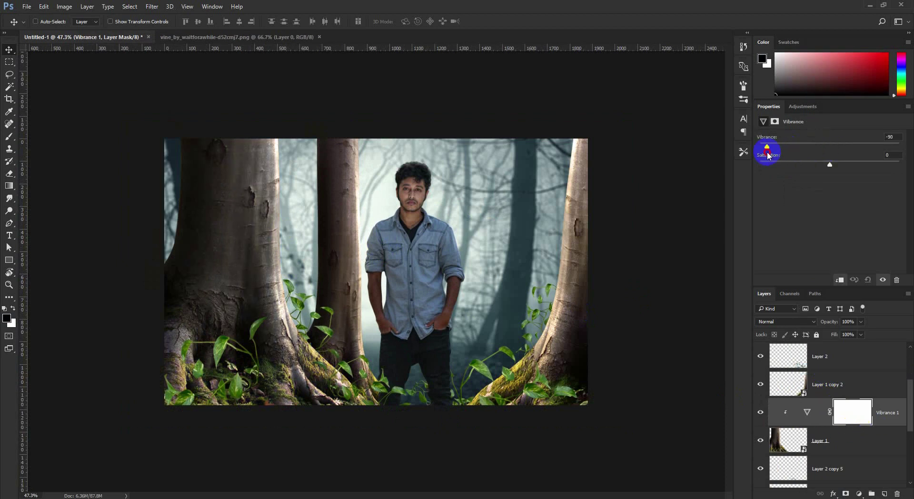
# Clip a Vibrance copy to Layer 1 copy 2 and make an unclipped duplicate
pyautogui.click(871, 417)
pyautogui.moveTo(874, 416); pyautogui.dragTo(857, 373)
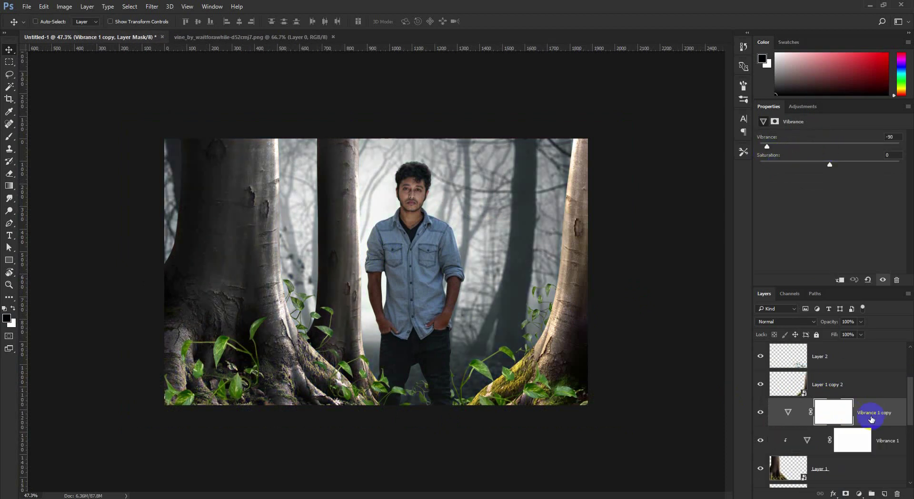
pyautogui.keyDown('alt'); pyautogui.click(869, 400); pyautogui.keyUp('alt')
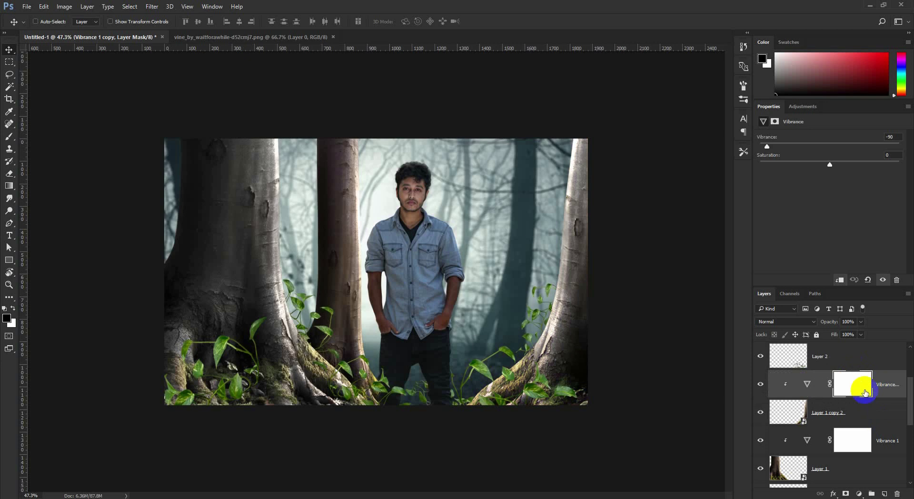
pyautogui.hotkey('ctrl', 'j')
pyautogui.hotkey('ctrl', 'alt', 'g')
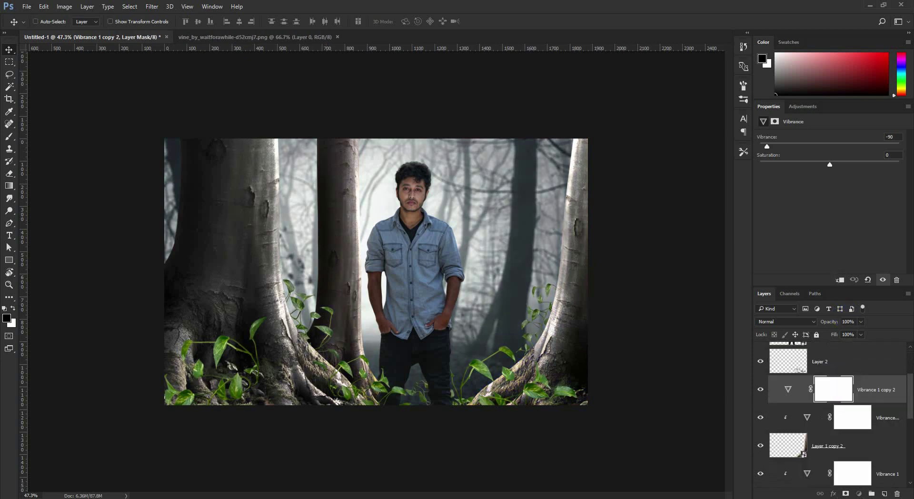
pyautogui.moveTo(869, 464)
pyautogui.mouseDown()
pyautogui.moveTo(810, 492)
pyautogui.moveTo(874, 431)
pyautogui.mouseUp()
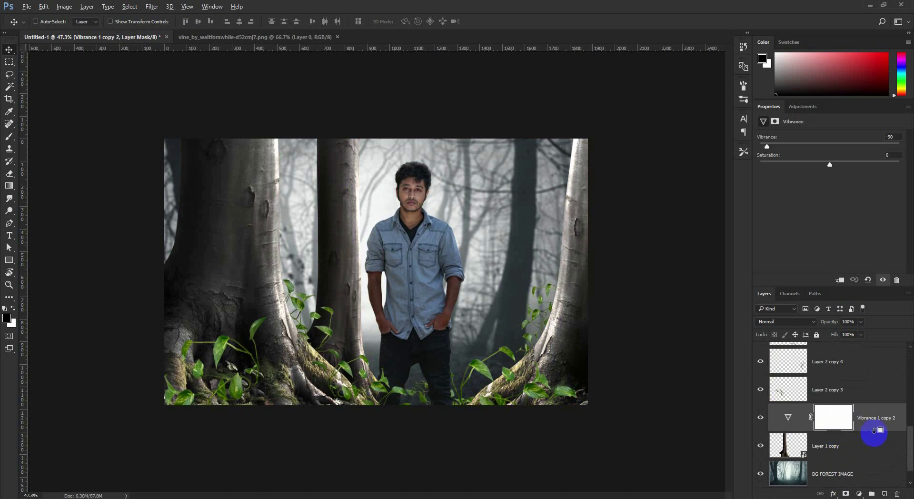
# Group the vine copy layers, starting from Layer 2 copy 3, into Group 1
pyautogui.scroll(1, 664, 353)
pyautogui.click(811, 415)
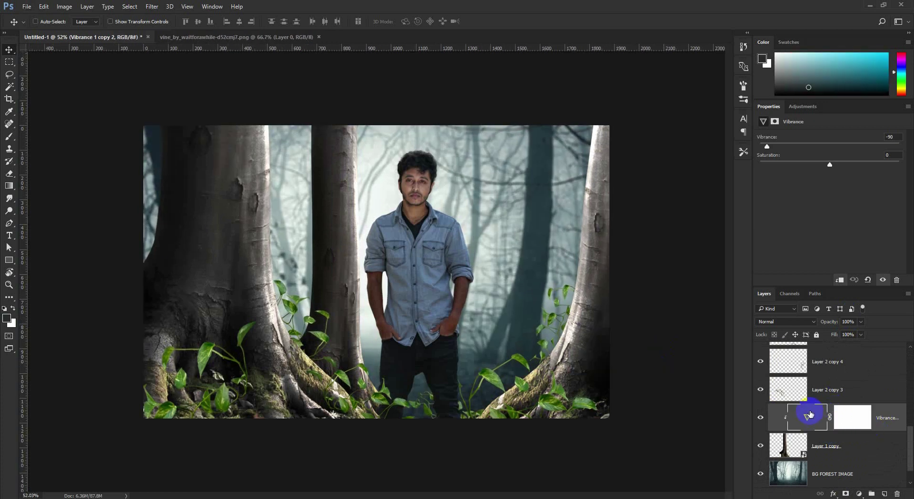
pyautogui.click(836, 394)
pyautogui.scroll(1, 848, 401)
pyautogui.keyDown('shift'); pyautogui.click(853, 396); pyautogui.keyUp('shift')
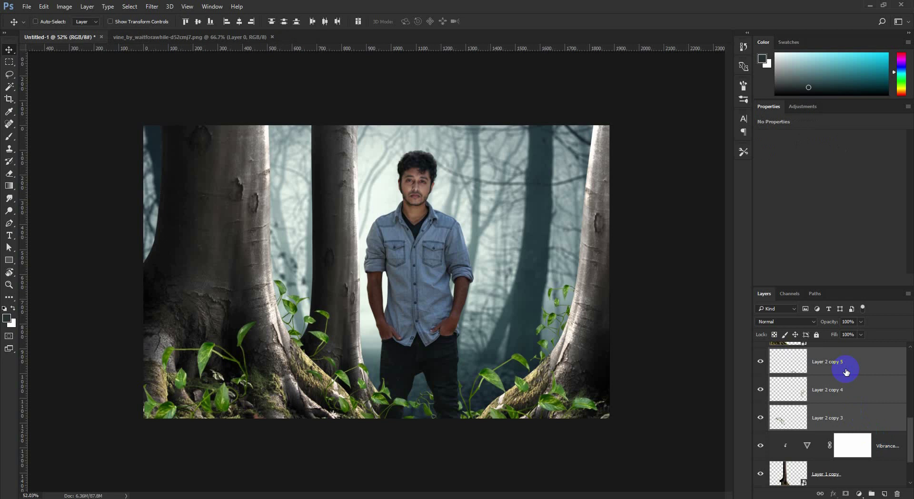
pyautogui.hotkey('ctrl', 'g')
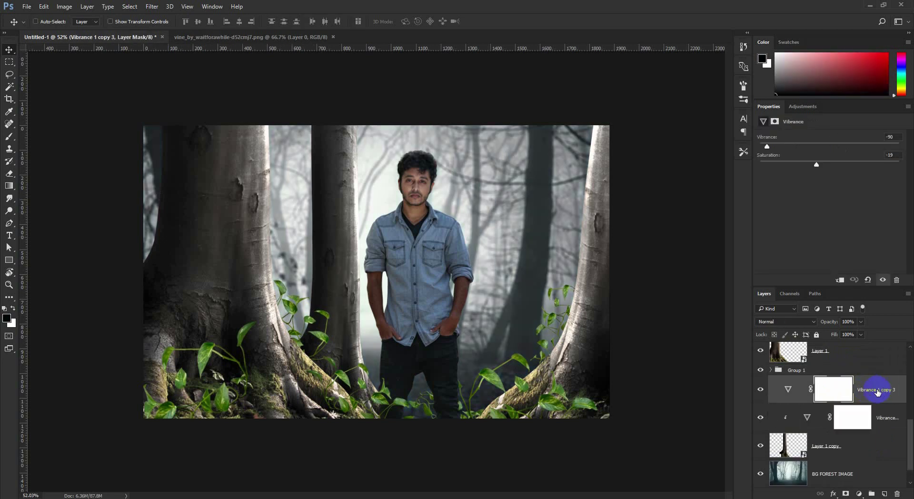
# Copy the Vibrance adjustment above Group 1 and higher in the layer stack
pyautogui.moveTo(885, 391); pyautogui.dragTo(870, 364)
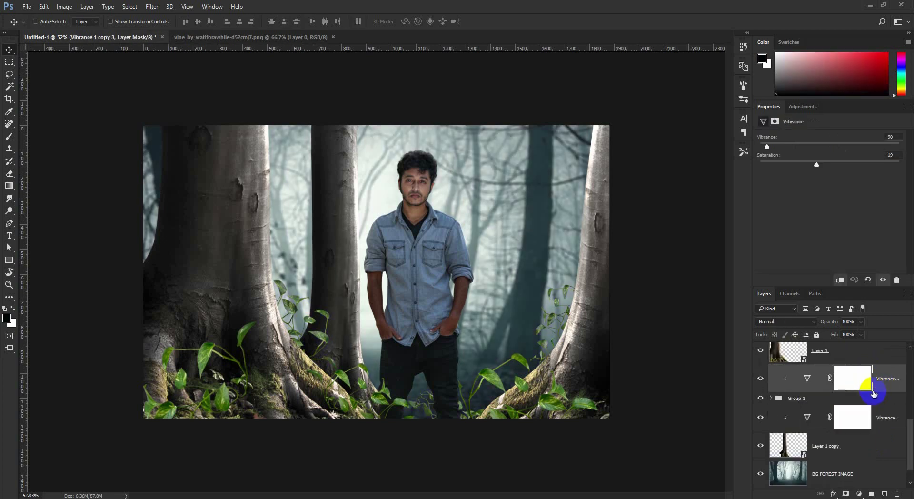
pyautogui.scroll(2, 854, 408)
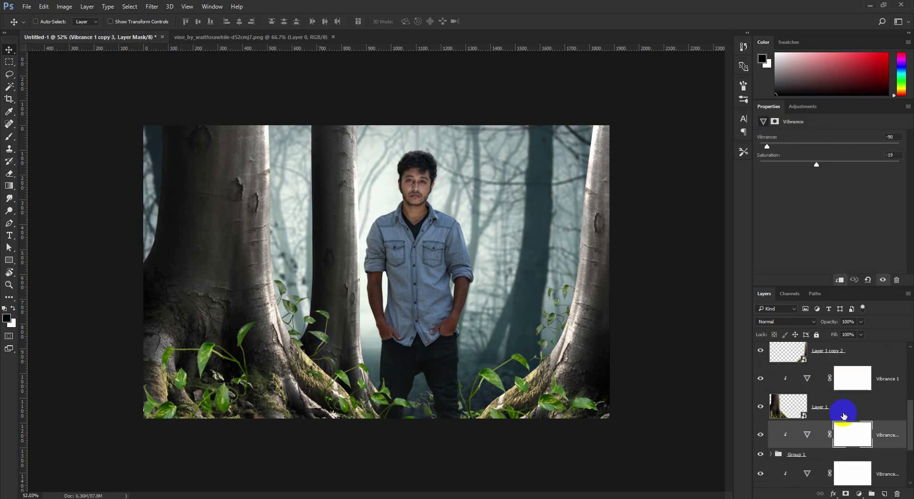
pyautogui.scroll(2, 852, 405)
pyautogui.scroll(2, 845, 395)
pyautogui.moveTo(842, 389)
pyautogui.mouseDown()
pyautogui.moveTo(867, 365)
pyautogui.moveTo(869, 394)
pyautogui.mouseUp()
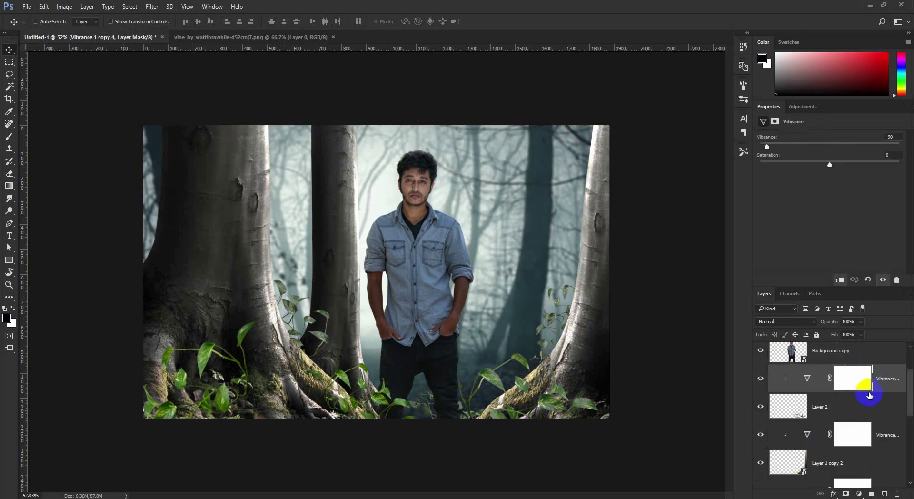
# Group Layer 2 copy and Layer 2 copy 2 as Group 2 with a clipped Vibrance copy
pyautogui.scroll(2, 790, 376)
pyautogui.click(832, 407)
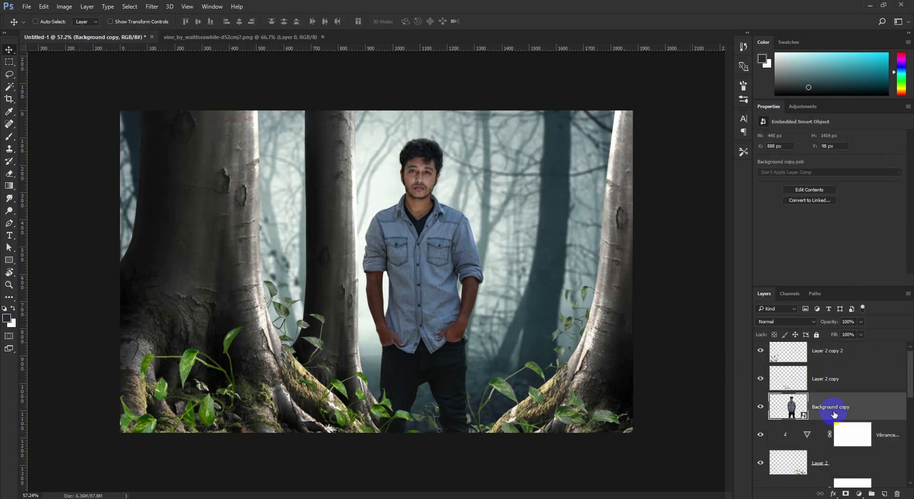
pyautogui.moveTo(519, 304); pyautogui.dragTo(527, 304)
pyautogui.moveTo(824, 431)
pyautogui.mouseDown()
pyautogui.moveTo(883, 435)
pyautogui.moveTo(857, 350)
pyautogui.mouseUp()
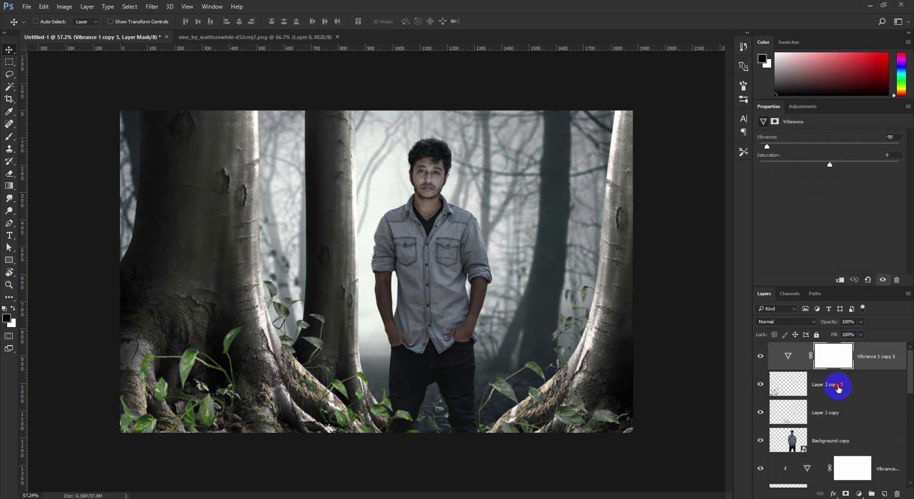
pyautogui.click(836, 384)
pyautogui.keyDown('ctrl'); pyautogui.click(836, 412); pyautogui.keyUp('ctrl')
pyautogui.hotkey('ctrl', 'g')
pyautogui.keyDown('alt'); pyautogui.click(863, 369); pyautogui.keyUp('alt')
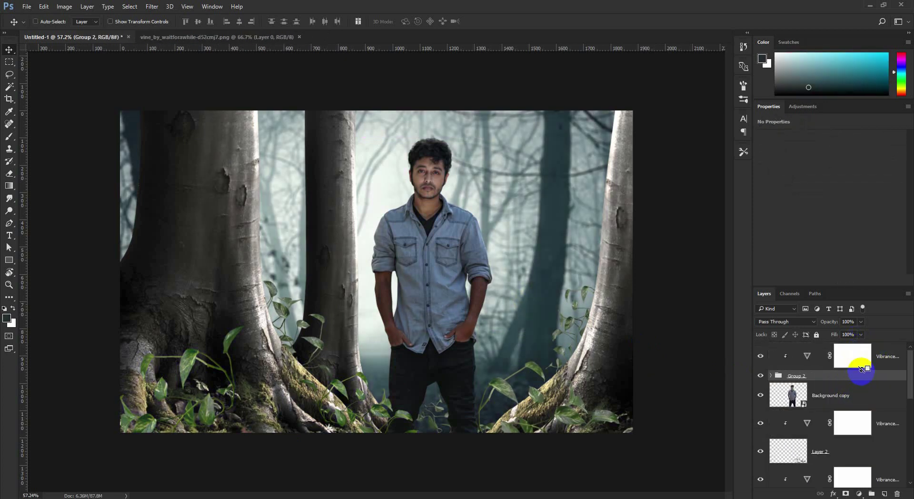
pyautogui.click(840, 402)
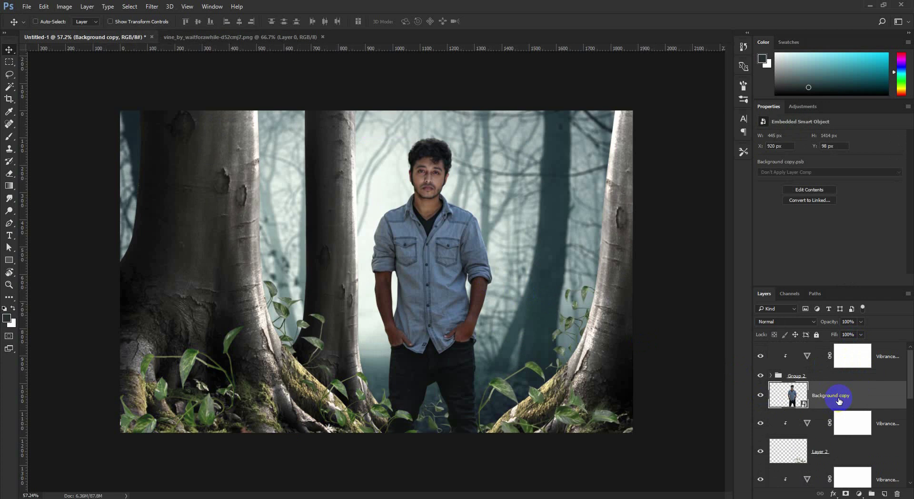
# Give the man a Camera Raw HSL grade: Oranges luminance +38 with reduced saturation
pyautogui.click(153, 6)
pyautogui.click(162, 61)
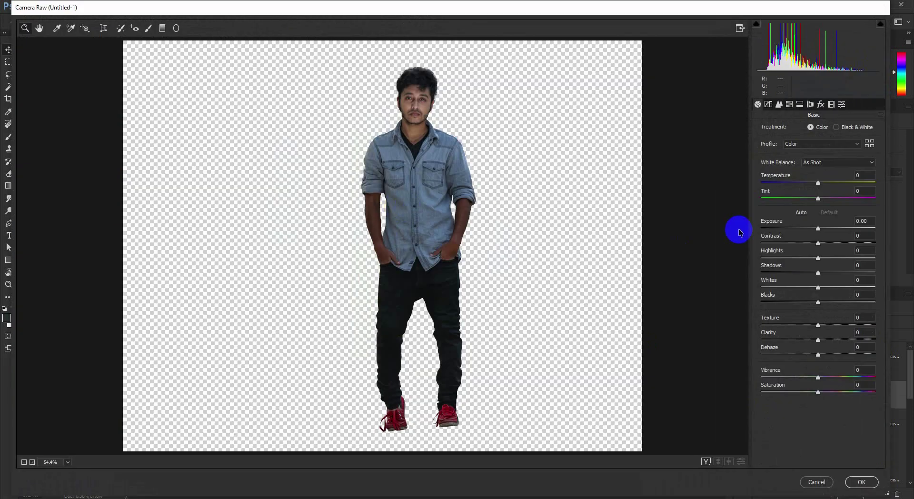
pyautogui.click(800, 104)
pyautogui.click(789, 103)
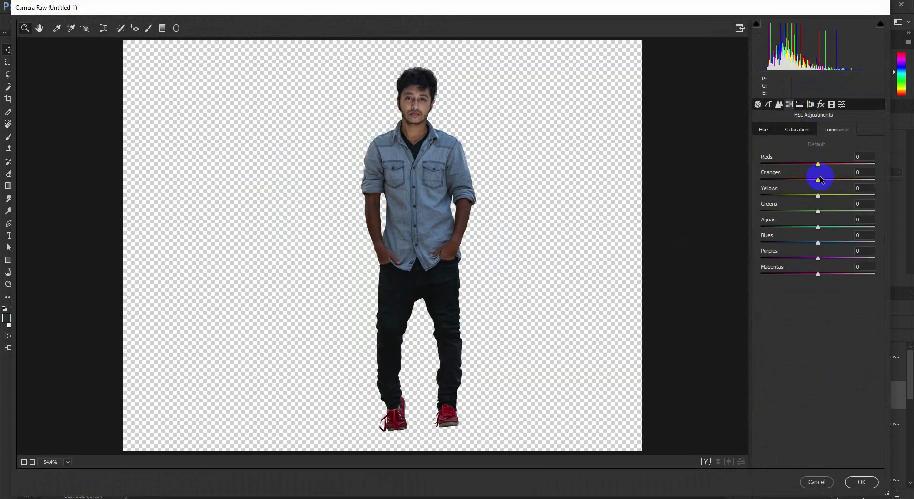
pyautogui.moveTo(819, 180)
pyautogui.mouseDown()
pyautogui.moveTo(840, 181)
pyautogui.moveTo(793, 181)
pyautogui.mouseUp()
pyautogui.click(797, 130)
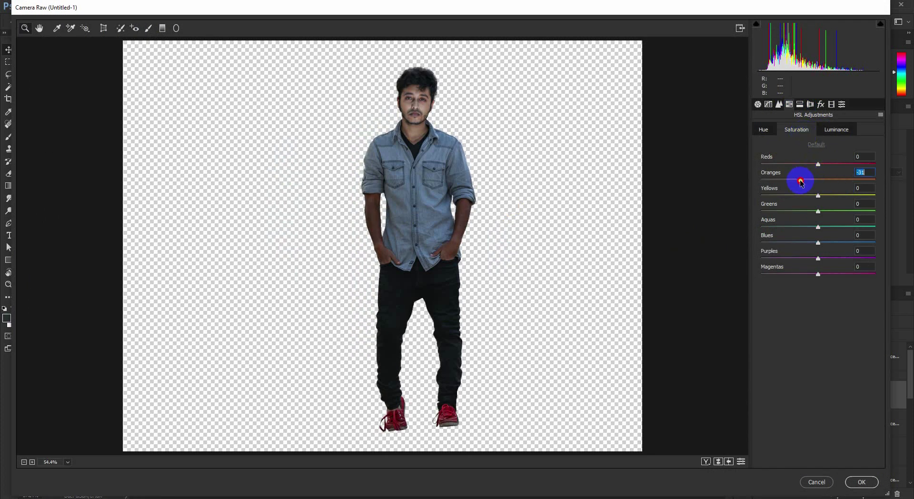
pyautogui.click(861, 482)
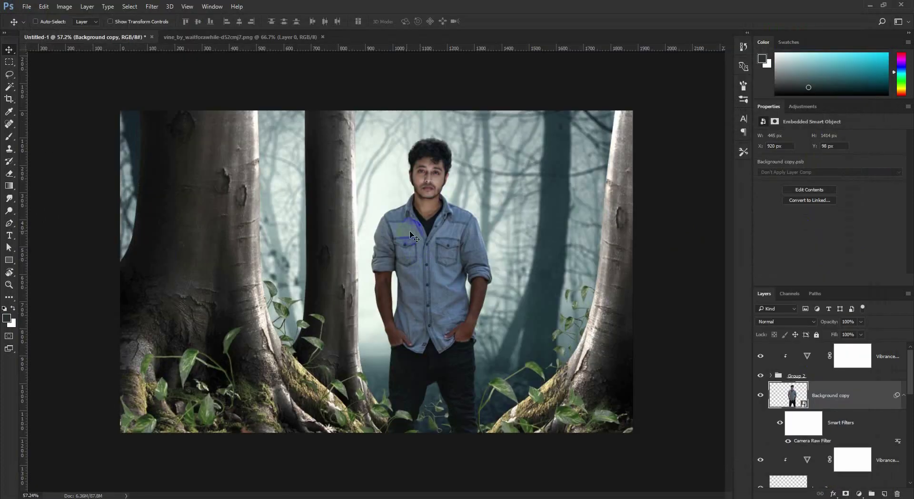
# Nudge the man between the trees and enlarge him slightly
pyautogui.moveTo(509, 287); pyautogui.dragTo(511, 289)
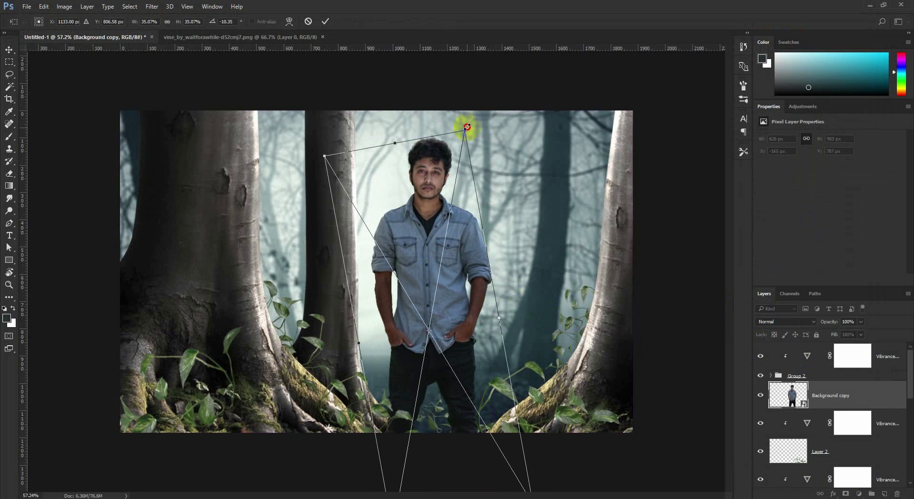
pyautogui.moveTo(467, 127); pyautogui.dragTo(472, 118)
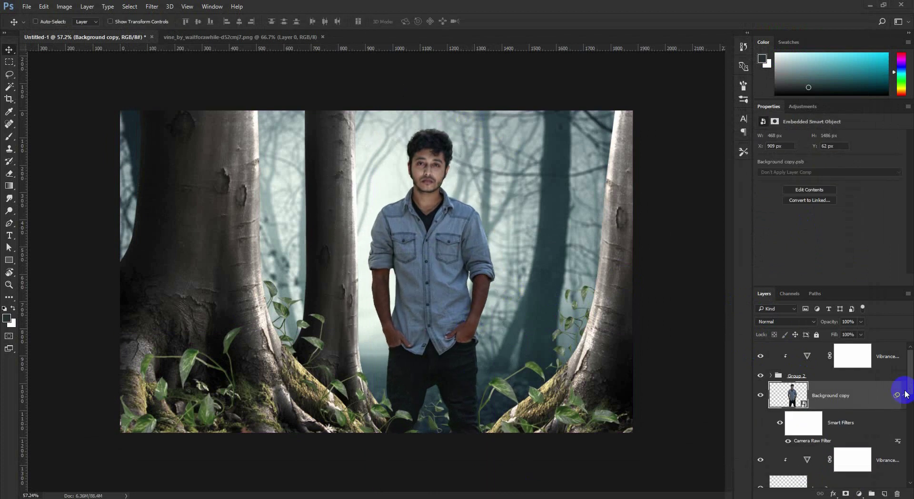
pyautogui.scroll(-2, 906, 394)
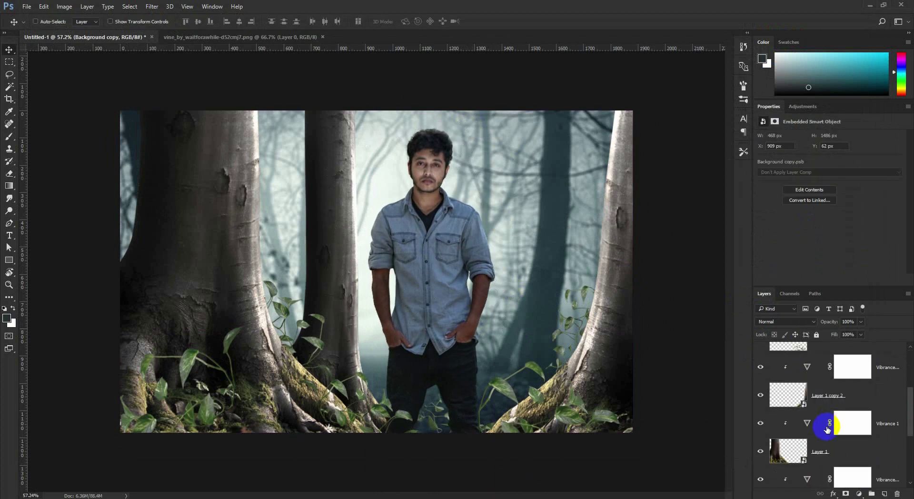
pyautogui.scroll(-3, 822, 424)
pyautogui.click(826, 435)
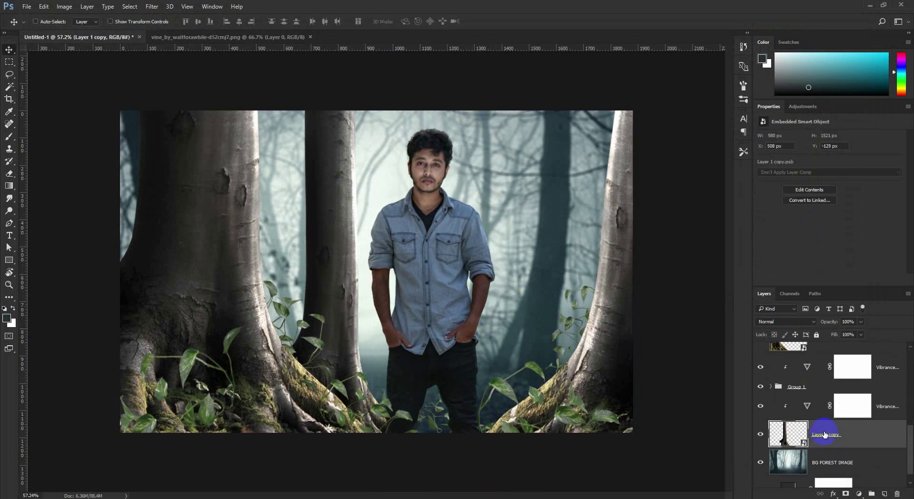
# Apply a Gaussian Blur smart filter to the tree trunk Layer 1 copy
pyautogui.click(157, 7)
pyautogui.click(298, 148)
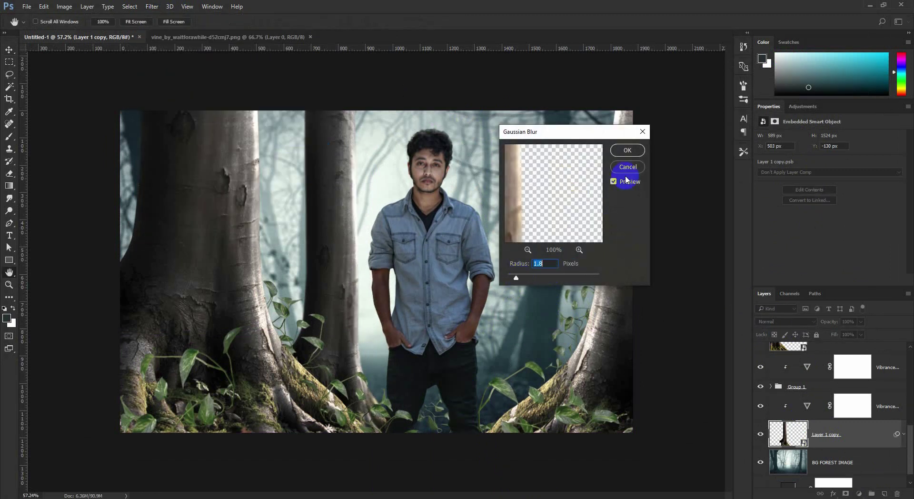
pyautogui.press('Return')
pyautogui.scroll(2, 817, 377)
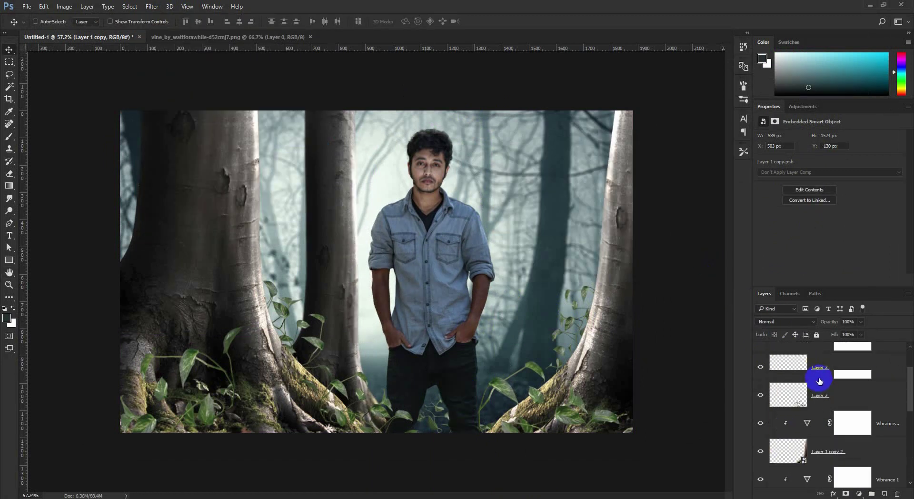
# Nudge the man slightly left and move tree trunk Layer 1 copy 28 px right
pyautogui.click(829, 367)
pyautogui.moveTo(498, 257); pyautogui.dragTo(495, 256)
pyautogui.scroll(-1, 827, 453)
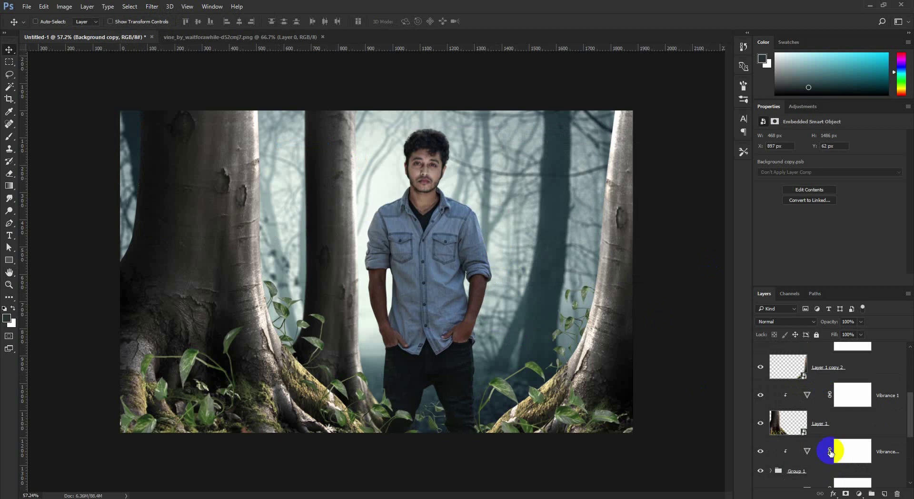
pyautogui.scroll(-1, 826, 453)
pyautogui.click(811, 434)
pyautogui.moveTo(520, 304)
pyautogui.mouseDown()
pyautogui.moveTo(647, 318)
pyautogui.moveTo(639, 312)
pyautogui.mouseUp()
# Restack vine Layer 2 and its Vibrance above the man, shift the vines 21 px, zoom out
pyautogui.scroll(1, 814, 427)
pyautogui.click(819, 400)
pyautogui.scroll(3, 833, 409)
pyautogui.click(816, 423)
pyautogui.keyDown('shift'); pyautogui.click(879, 395); pyautogui.keyUp('shift')
pyautogui.scroll(1, 879, 403)
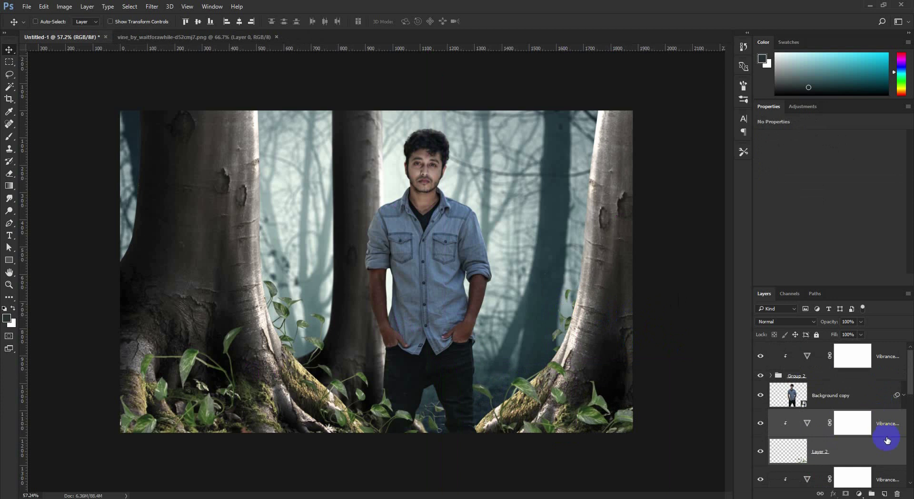
pyautogui.moveTo(887, 440); pyautogui.dragTo(857, 383)
pyautogui.click(837, 422)
pyautogui.moveTo(513, 341); pyautogui.dragTo(516, 340)
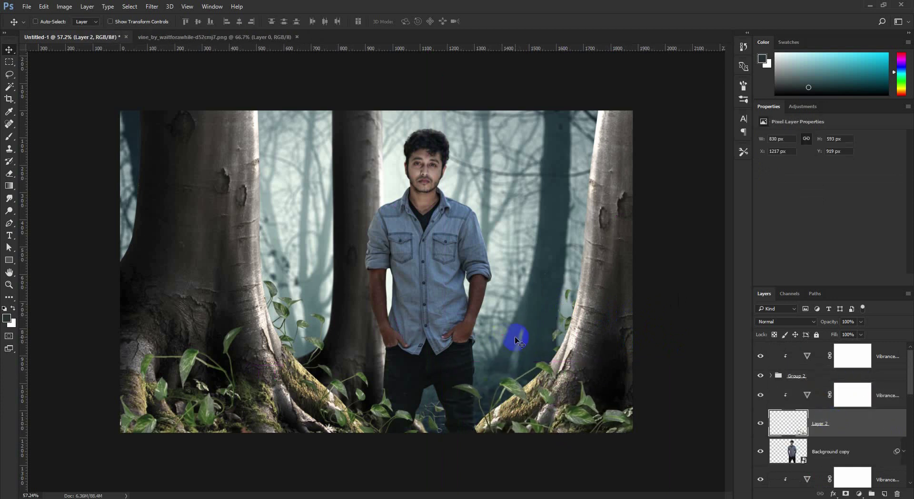
pyautogui.hotkey('ctrl', '-')
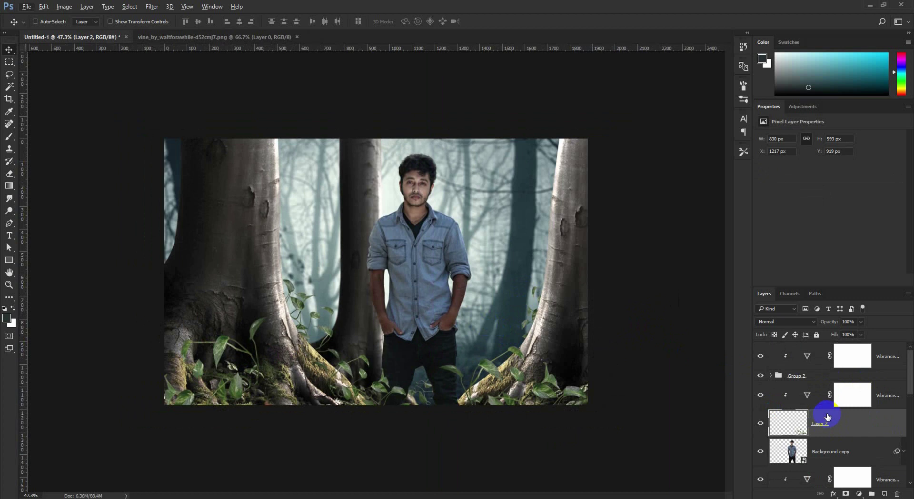
# Add a Photo Filter above the top Vibrance and cycle presets to Deep Red at 25% density
pyautogui.click(802, 356)
pyautogui.click(859, 494)
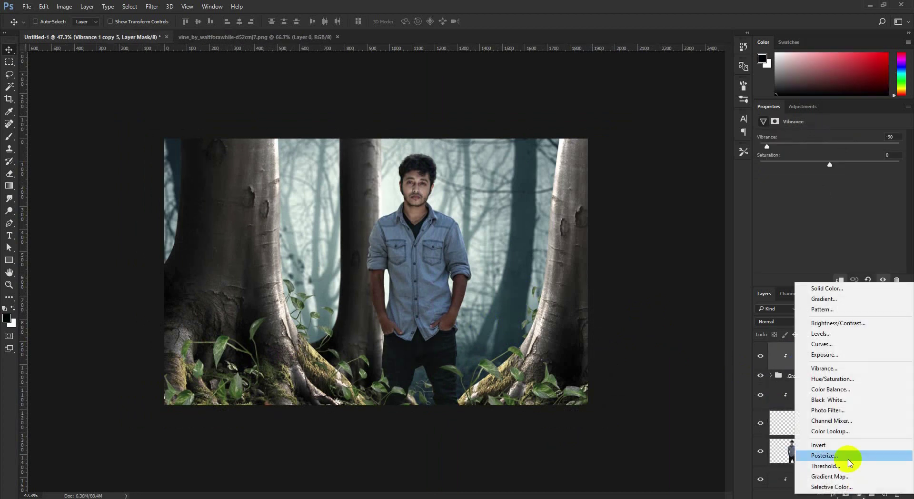
pyautogui.click(836, 417)
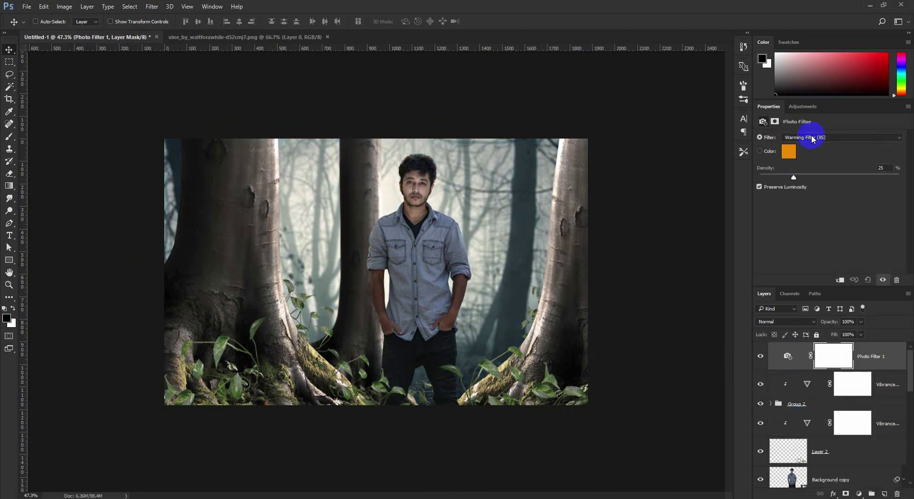
pyautogui.click(812, 136)
pyautogui.click(810, 144)
pyautogui.press('Down')
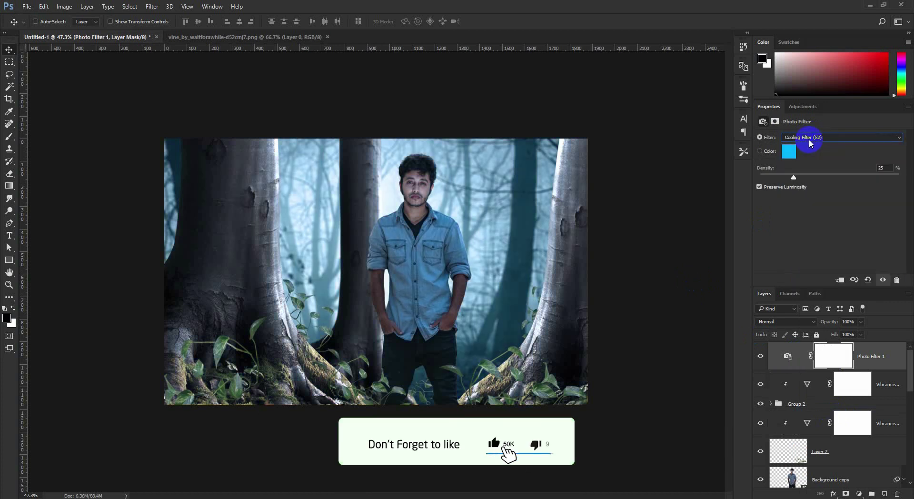
pyautogui.press('Down')
pyautogui.press('Down')
pyautogui.press('Down')
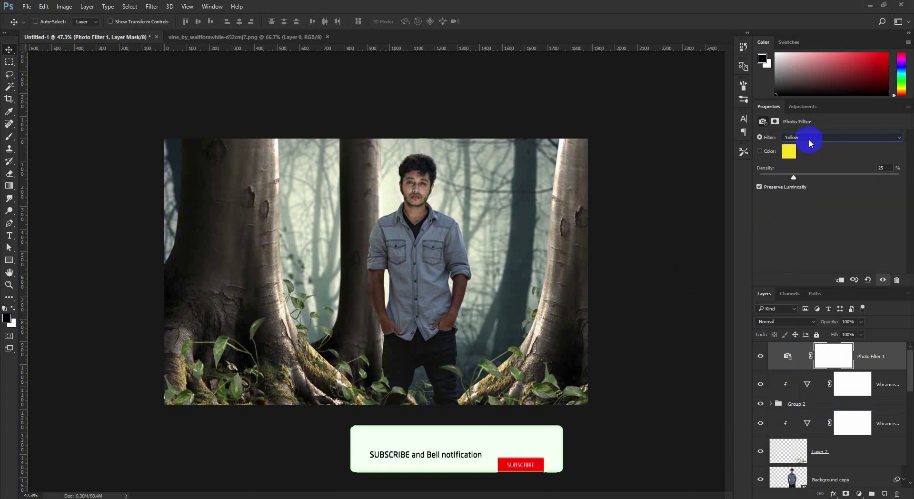
pyautogui.press('Down')
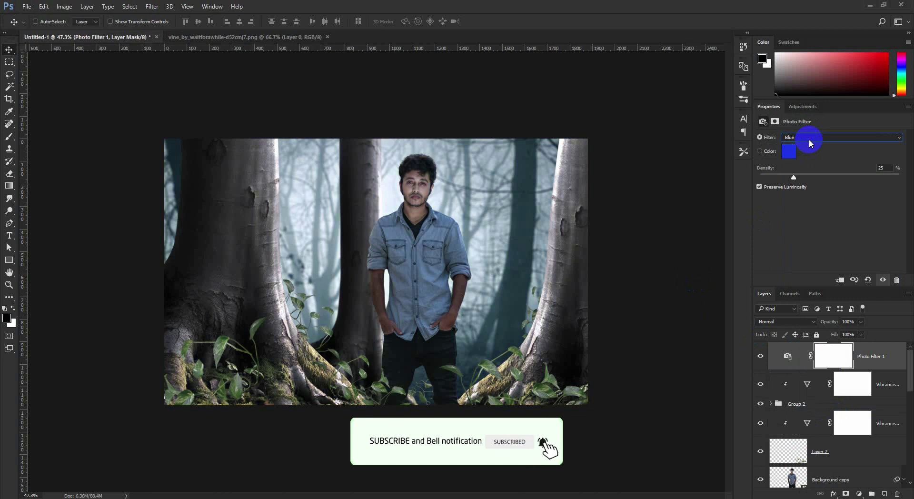
pyautogui.press('Down')
pyautogui.press('Down')
pyautogui.press('Down')
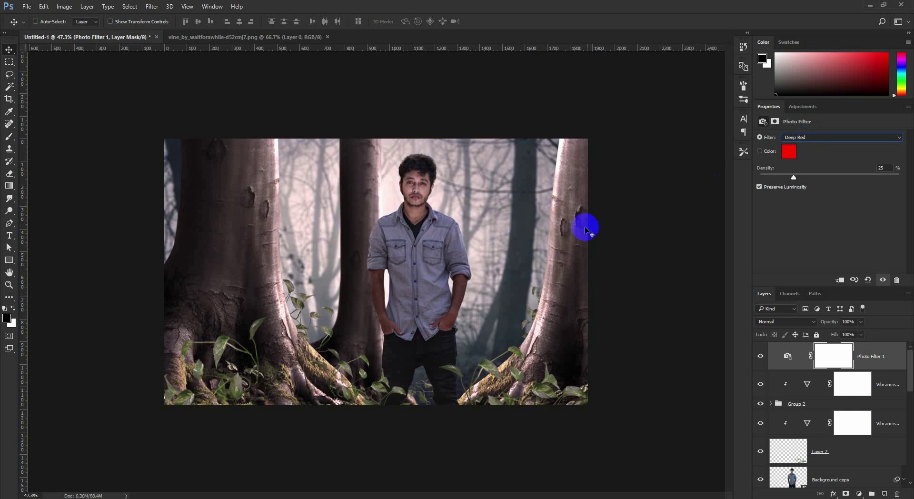
pyautogui.scroll(-3, 816, 452)
# Set BG FOREST IMAGE's Camera Raw white balance to Temperature +11 and Tint +20
pyautogui.click(833, 446)
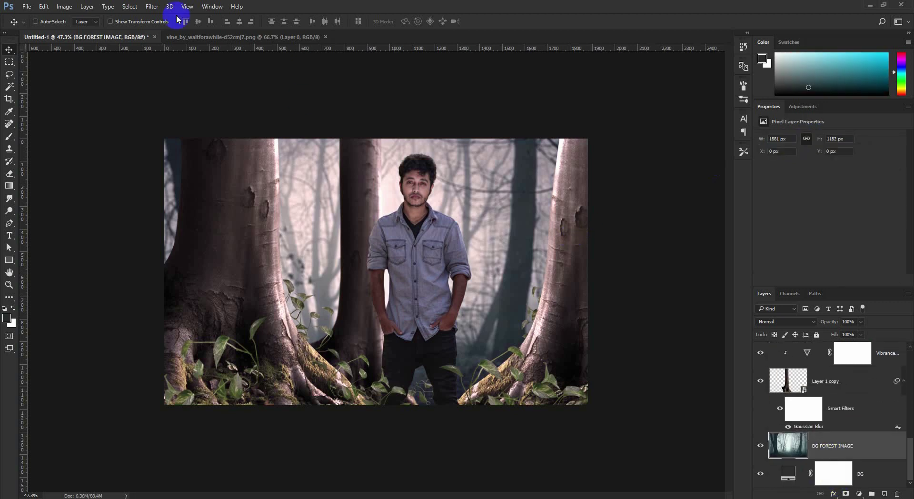
pyautogui.click(152, 6)
pyautogui.click(209, 52)
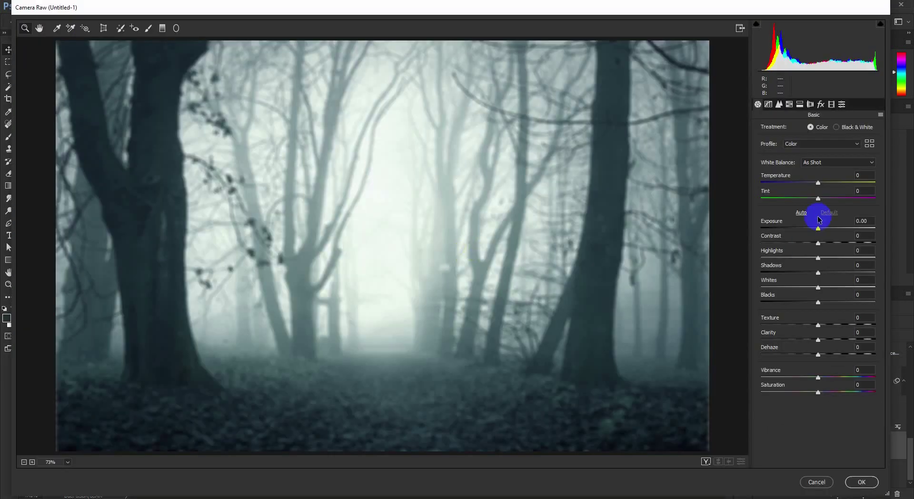
pyautogui.moveTo(818, 183)
pyautogui.mouseDown()
pyautogui.moveTo(800, 200)
pyautogui.moveTo(830, 198)
pyautogui.mouseUp()
pyautogui.click(862, 481)
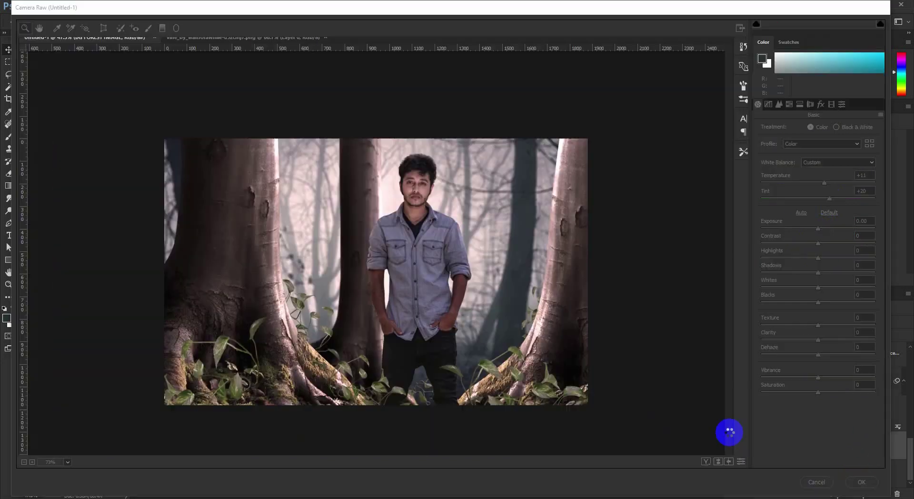
pyautogui.scroll(1, 531, 323)
pyautogui.scroll(2, 816, 402)
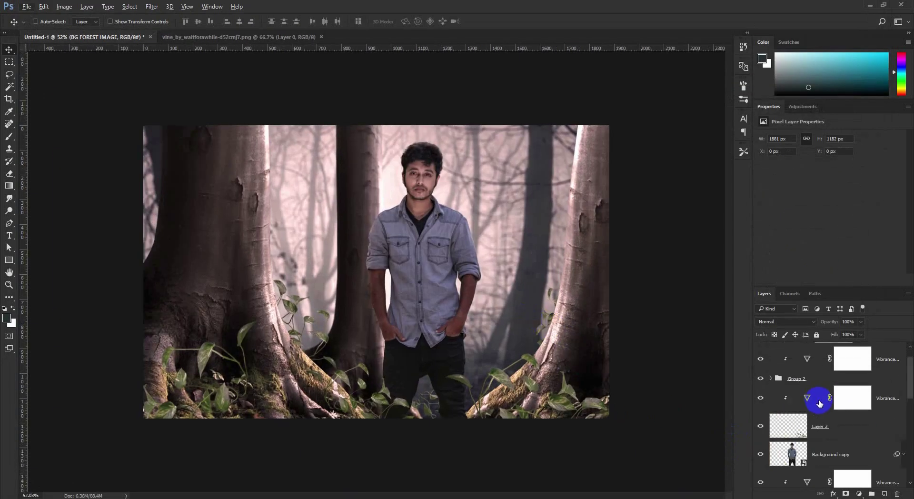
pyautogui.scroll(2, 816, 402)
# Add a second Photo Filter adjustment with a new preset and density 54
pyautogui.click(867, 357)
pyautogui.click(858, 494)
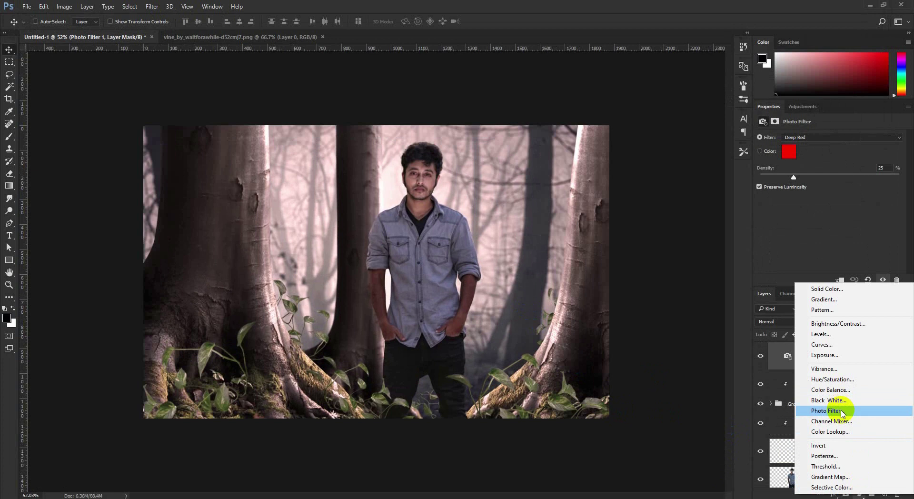
pyautogui.click(842, 410)
pyautogui.click(833, 137)
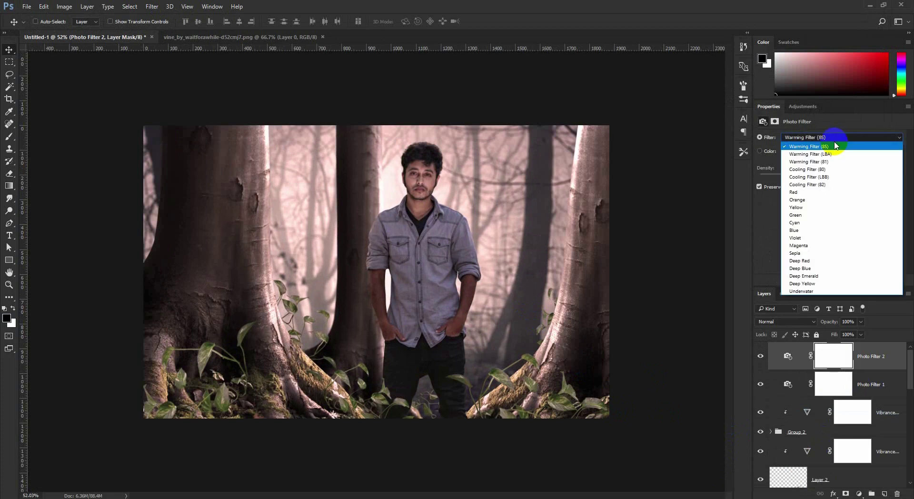
pyautogui.click(804, 223)
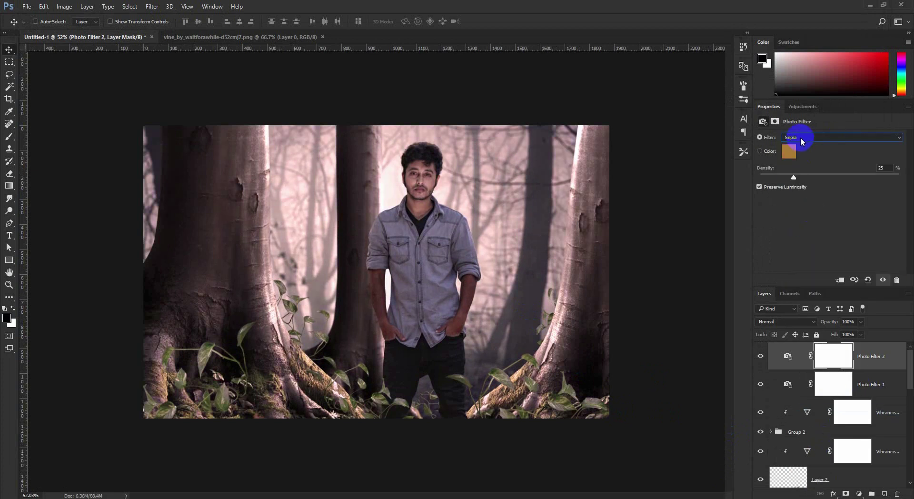
pyautogui.moveTo(793, 178); pyautogui.dragTo(835, 177)
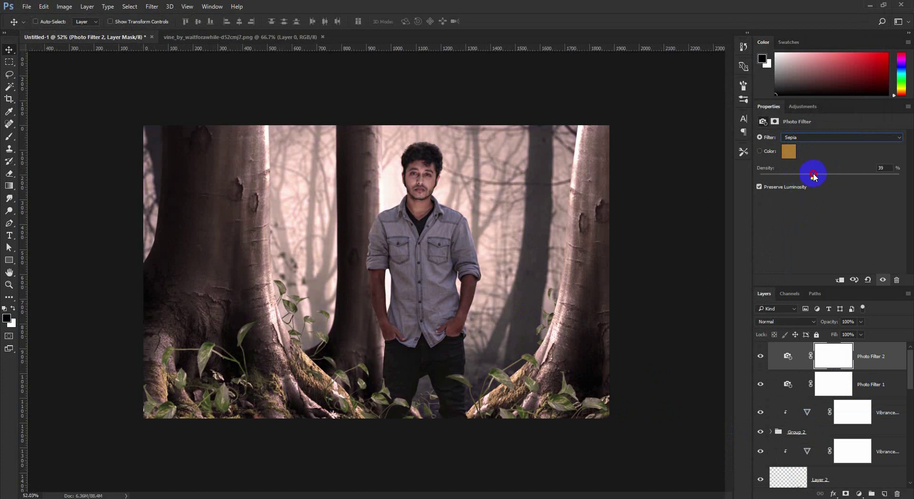
# Change Photo Filter 1's preset to Green
pyautogui.click(781, 387)
pyautogui.click(818, 137)
pyautogui.click(788, 238)
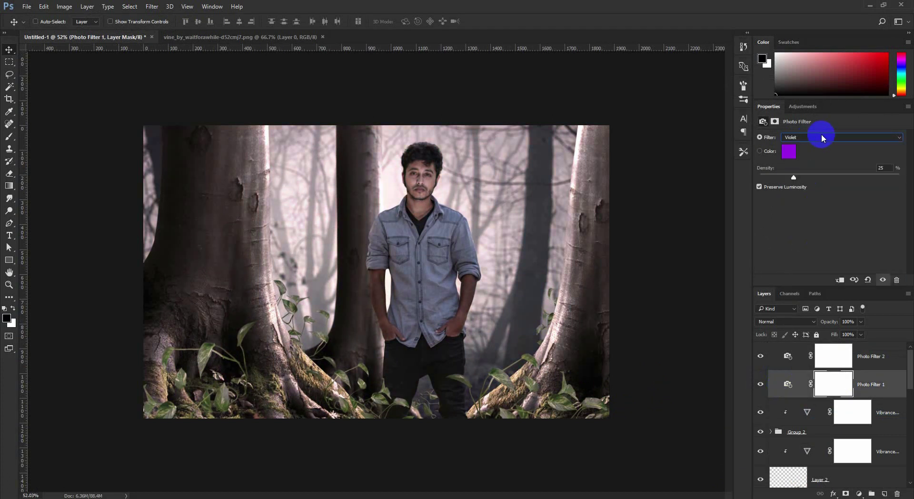
pyautogui.press('Up')
pyautogui.press('Up')
pyautogui.press('Up')
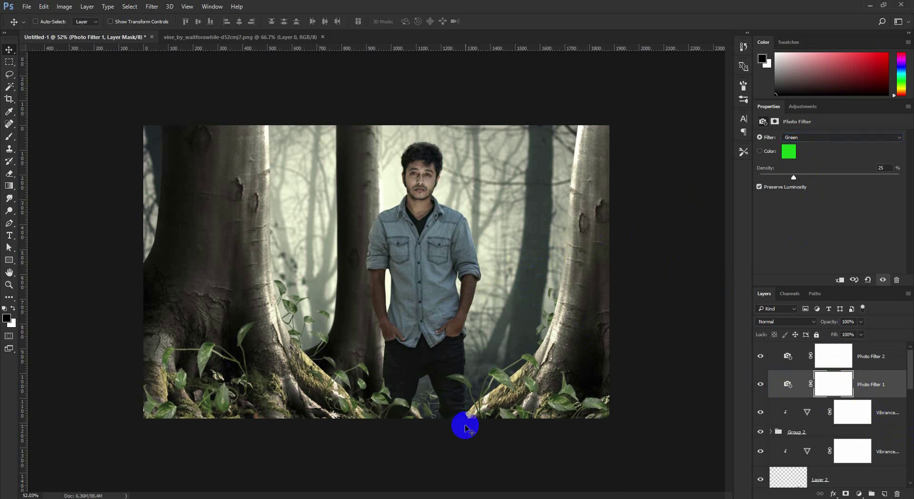
pyautogui.keyDown('alt'); pyautogui.scroll(1, 465, 429); pyautogui.keyUp('alt')
pyautogui.scroll(-2, 833, 429)
pyautogui.scroll(-1, 832, 428)
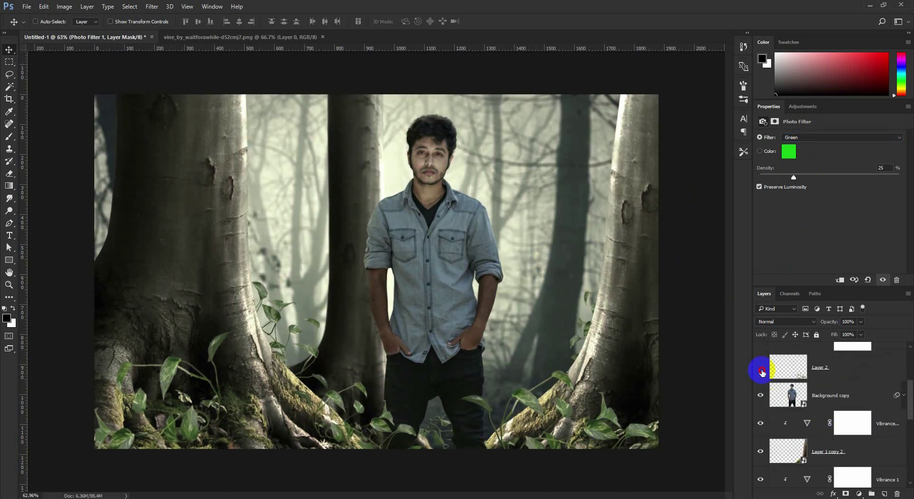
# Apply a Gaussian Blur to the vine layer Layer 2
pyautogui.click(795, 372)
pyautogui.click(152, 6)
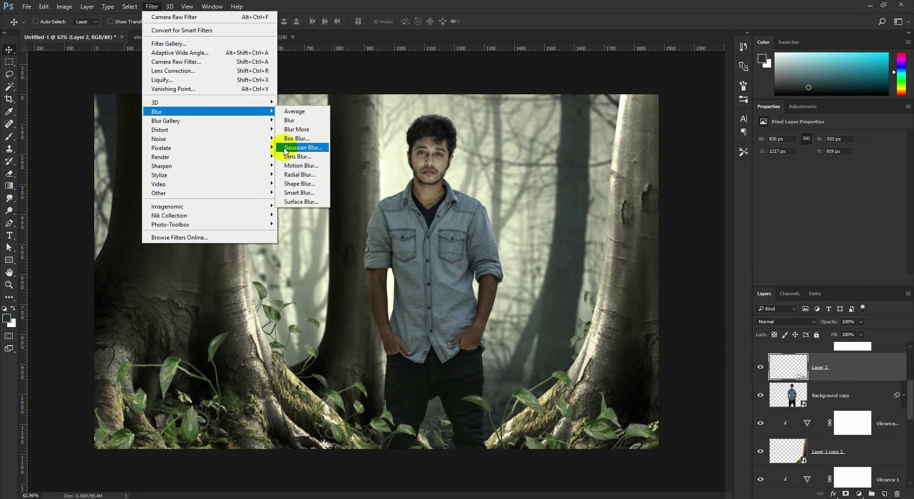
pyautogui.click(286, 148)
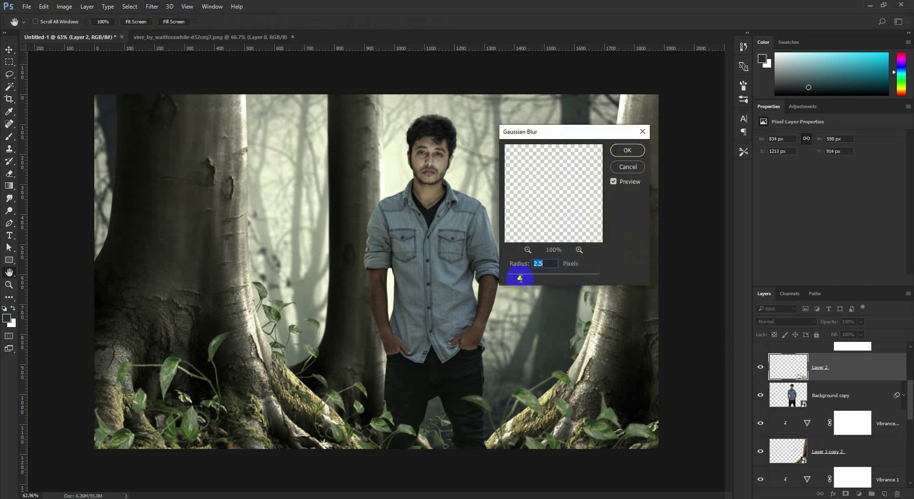
pyautogui.click(627, 151)
pyautogui.press('v')
pyautogui.scroll(4, 816, 455)
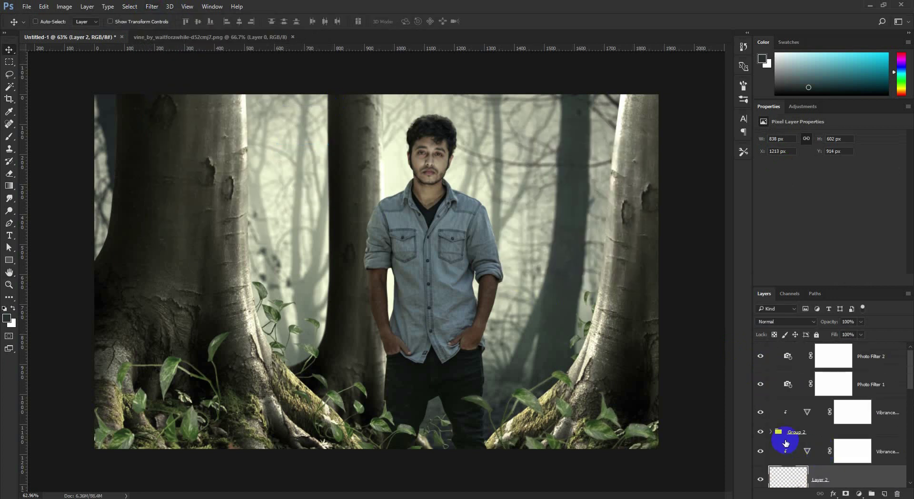
# Rotate and enlarge Layer 2 copy 2 in Group 2, then blur it 4.2 px
pyautogui.click(771, 432)
pyautogui.click(793, 394)
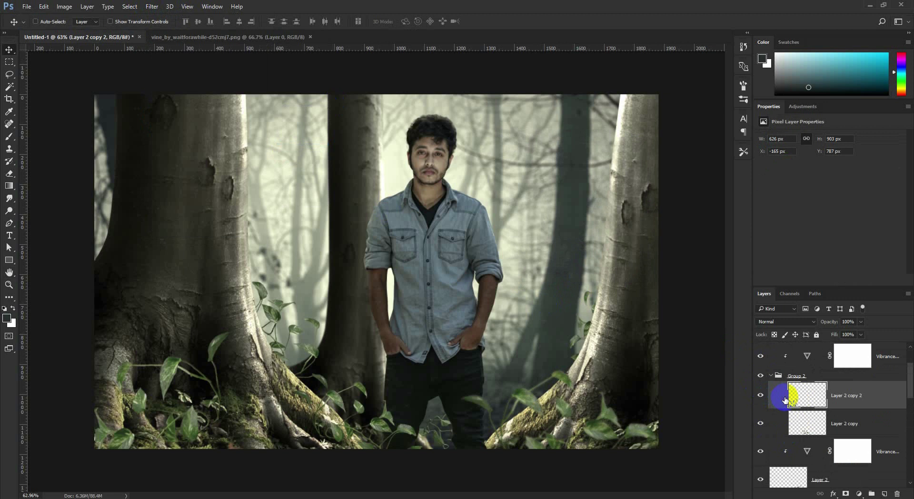
pyautogui.hotkey('ctrl', 't')
pyautogui.moveTo(235, 318)
pyautogui.mouseDown()
pyautogui.moveTo(287, 377)
pyautogui.moveTo(206, 399)
pyautogui.mouseUp()
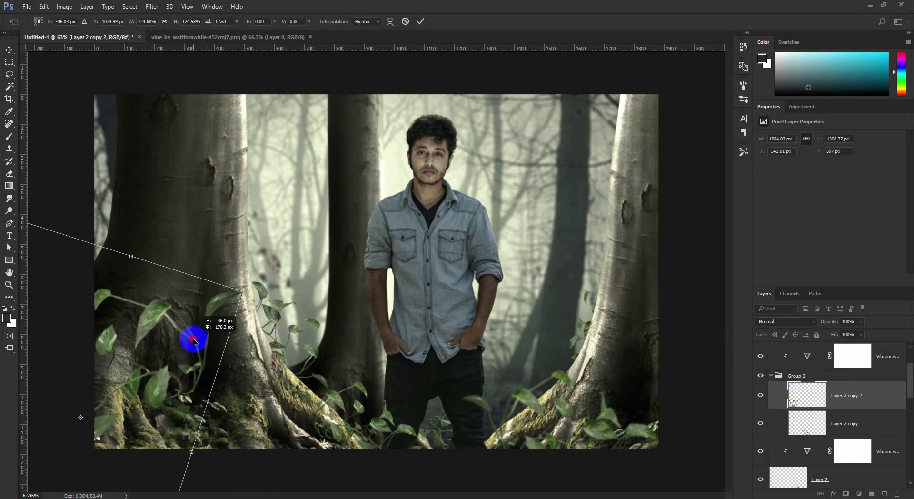
pyautogui.press('Return')
pyautogui.click(152, 6)
pyautogui.moveTo(156, 112)
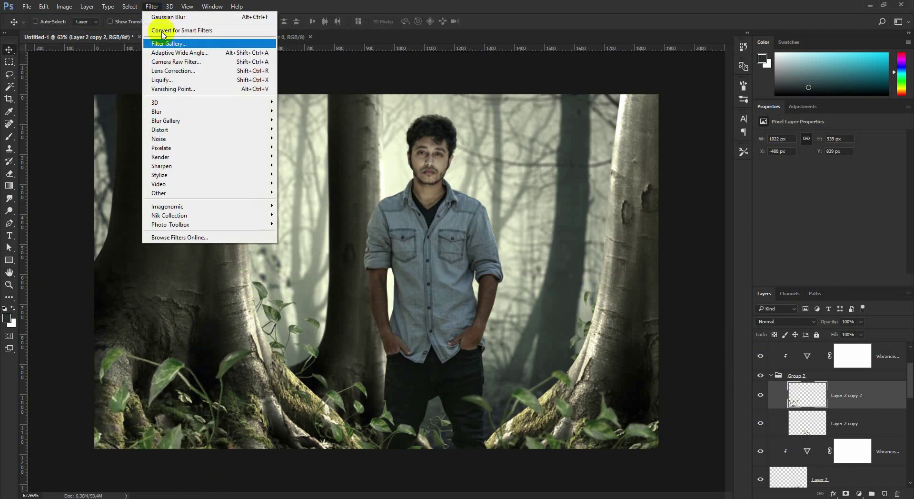
pyautogui.click(303, 147)
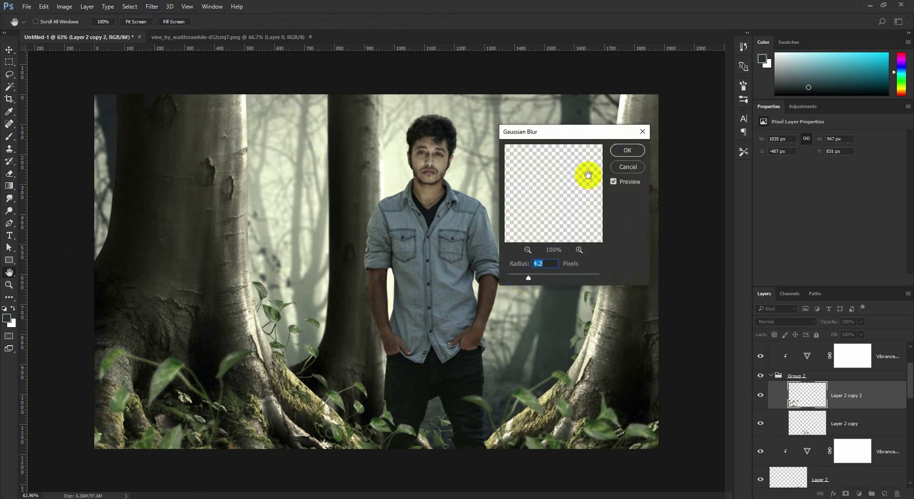
pyautogui.click(618, 150)
pyautogui.scroll(-1, 481, 359)
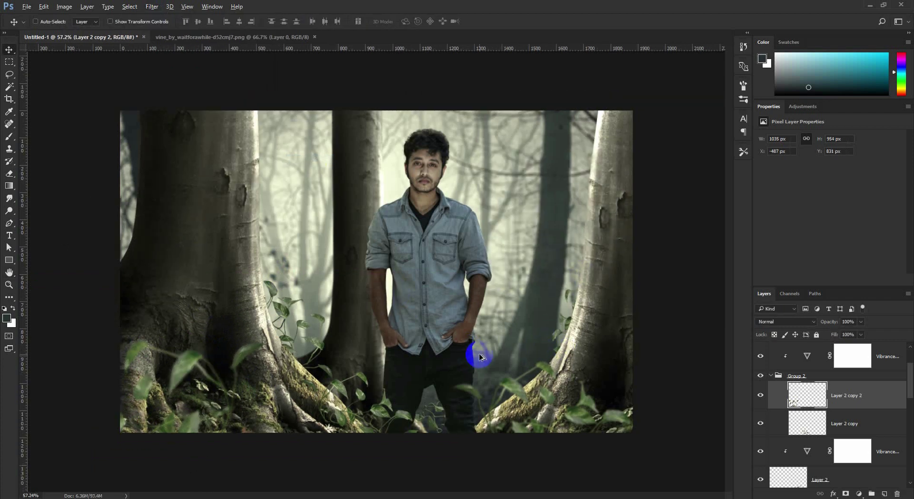
# Nudge Layer 2 copy left, then expand Group 1 and select Layer 2 copy 3
pyautogui.click(804, 423)
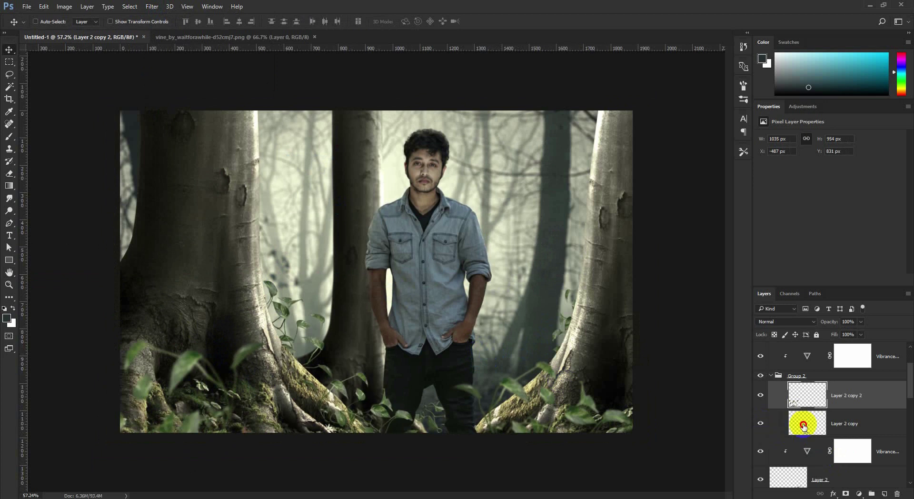
pyautogui.moveTo(429, 431); pyautogui.dragTo(406, 435)
pyautogui.scroll(-5, 809, 437)
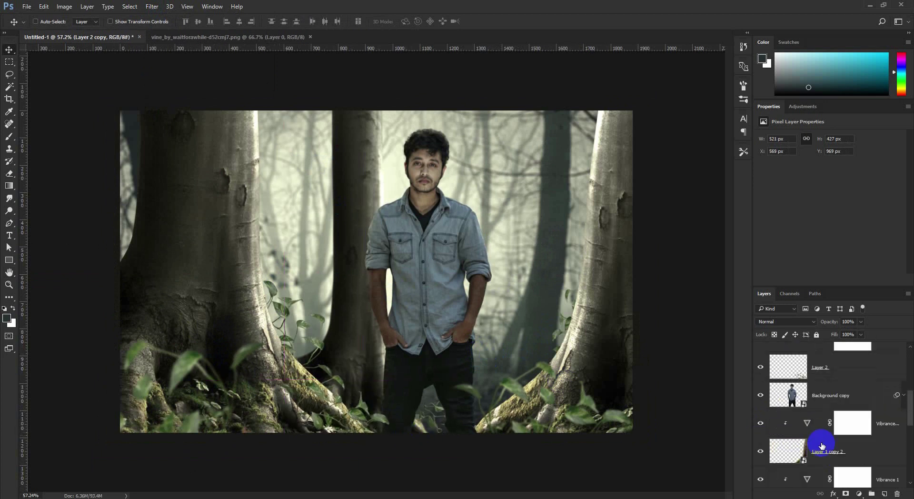
pyautogui.click(781, 415)
pyautogui.click(771, 415)
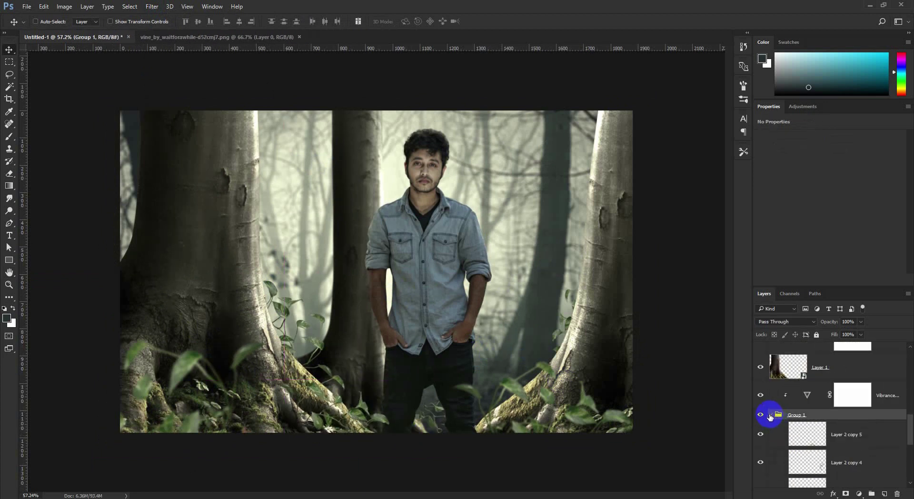
pyautogui.scroll(-2, 776, 410)
pyautogui.click(781, 381)
pyautogui.click(759, 381)
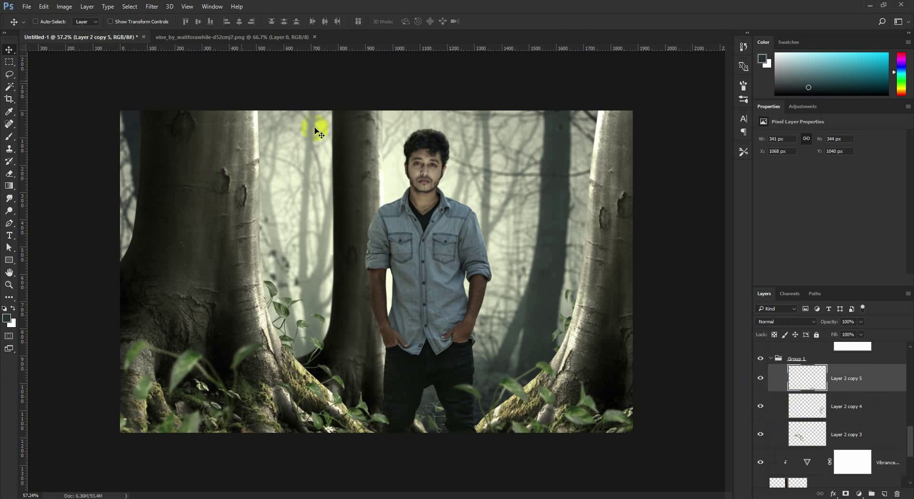
pyautogui.click(169, 7)
pyautogui.click(810, 414)
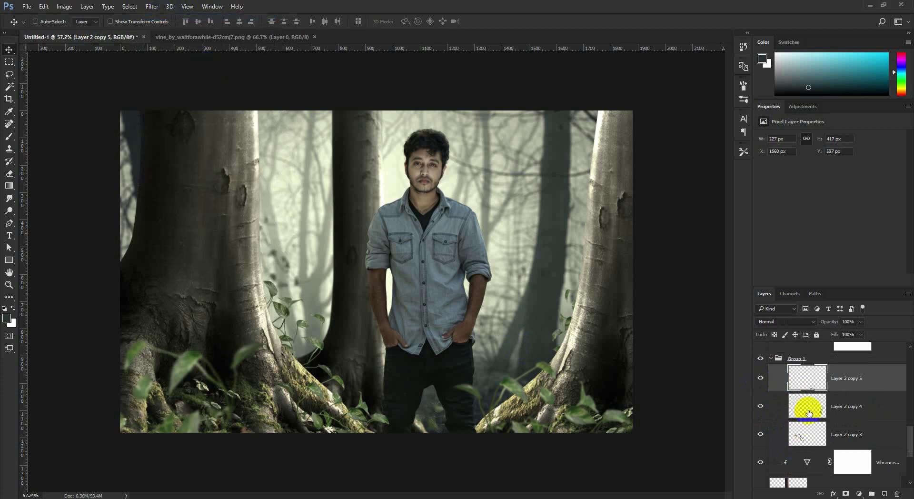
pyautogui.click(810, 433)
# Apply a 0.8 px Gaussian Blur to Layer 2 copy 3
pyautogui.click(152, 6)
pyautogui.click(303, 147)
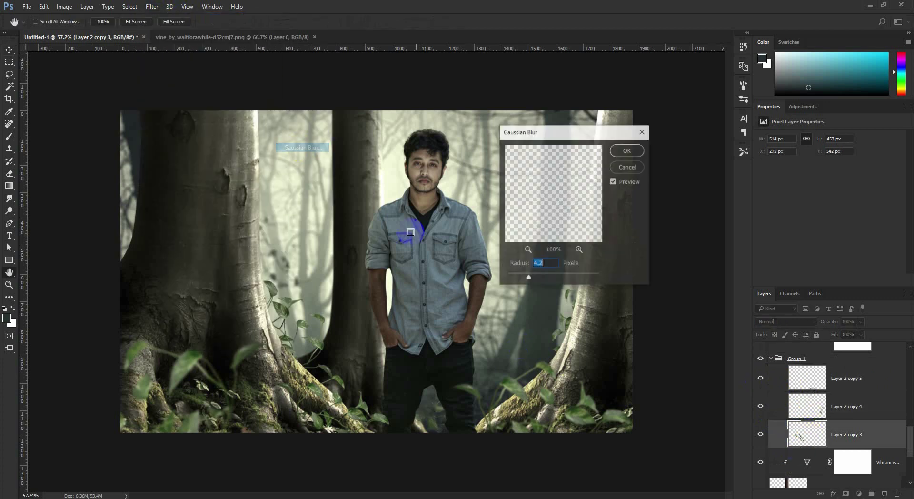
pyautogui.click(543, 262)
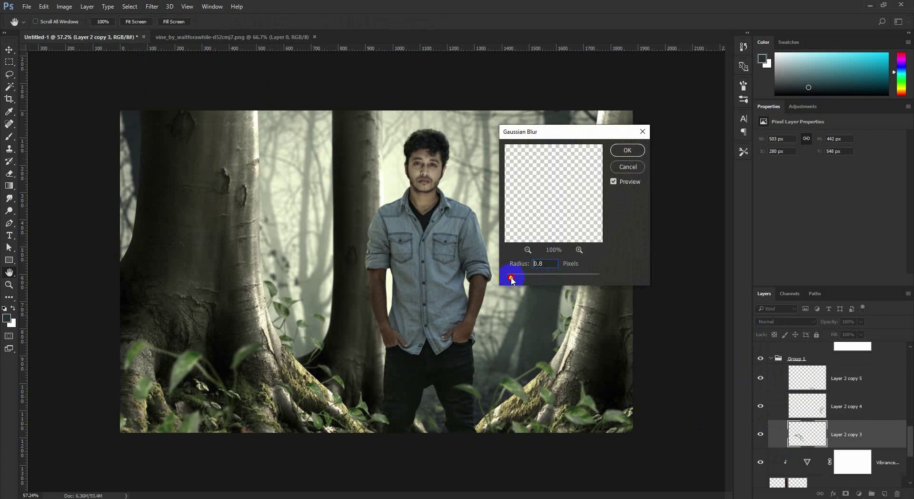
pyautogui.click(615, 169)
# Shift and slightly tilt the left tree trunk (Layer 1) further left of the man
pyautogui.press('v')
pyautogui.scroll(1, 484, 255)
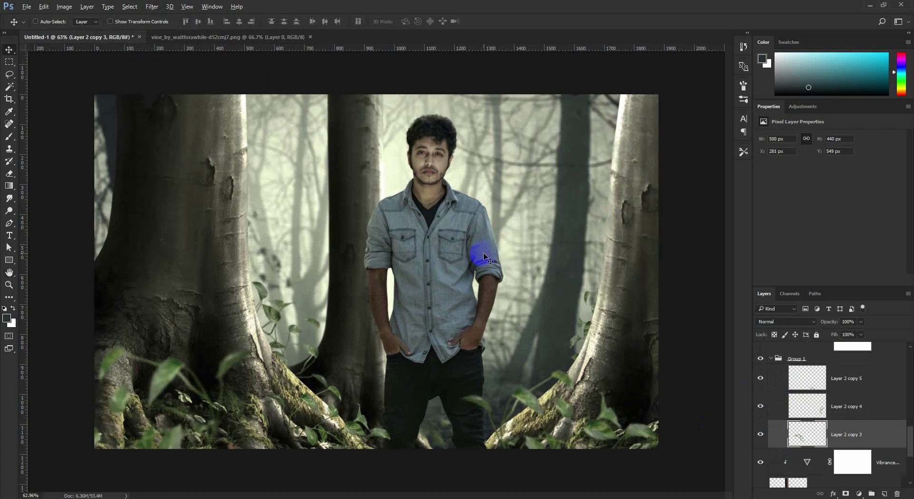
pyautogui.scroll(2, 831, 439)
pyautogui.click(822, 438)
pyautogui.moveTo(386, 328)
pyautogui.mouseDown()
pyautogui.moveTo(386, 354)
pyautogui.moveTo(400, 364)
pyautogui.mouseUp()
pyautogui.hotkey('ctrl', 't')
pyautogui.moveTo(330, 367); pyautogui.dragTo(326, 370)
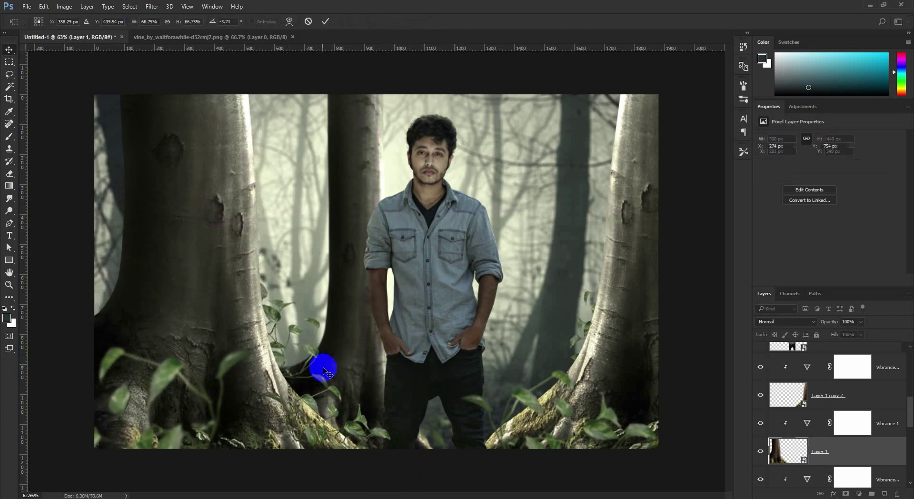
pyautogui.press('Return')
pyautogui.hotkey('ctrl', '-')
pyautogui.scroll(2, 785, 418)
# Add a linear 90° Gradient Fill layer to darken the ground
pyautogui.click(793, 395)
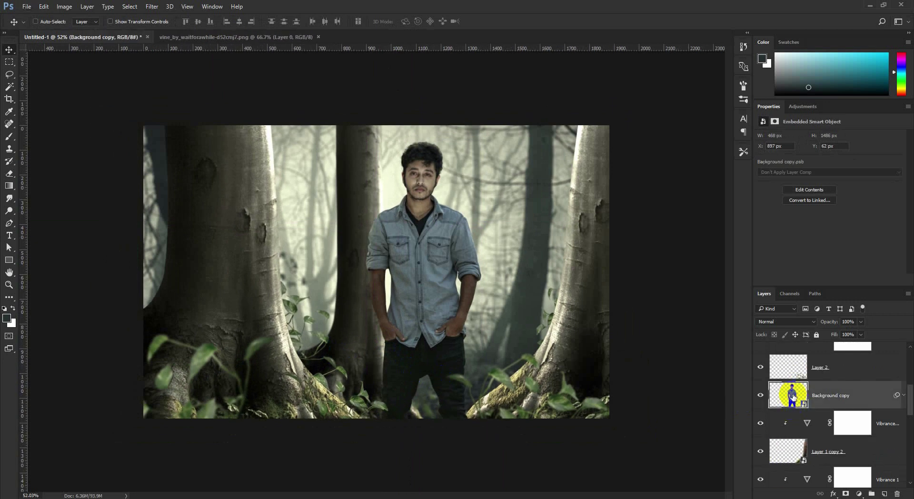
pyautogui.scroll(2, 783, 405)
pyautogui.click(812, 411)
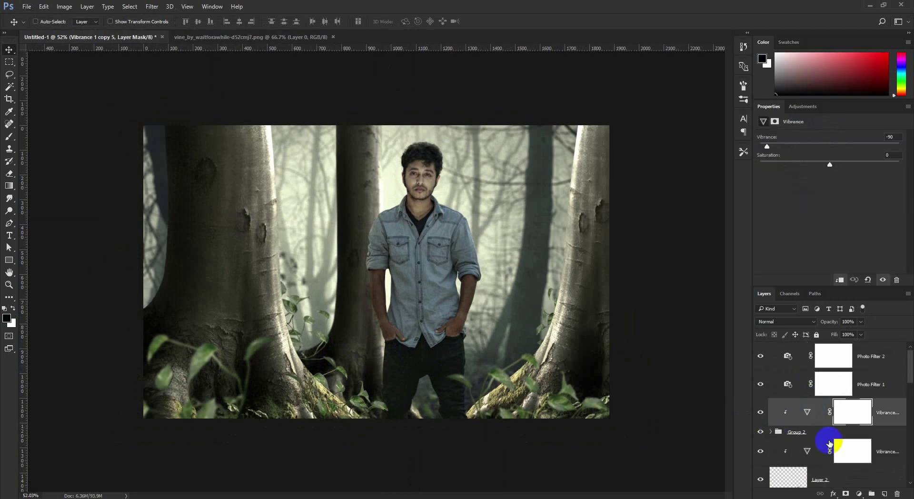
pyautogui.click(859, 494)
pyautogui.click(827, 301)
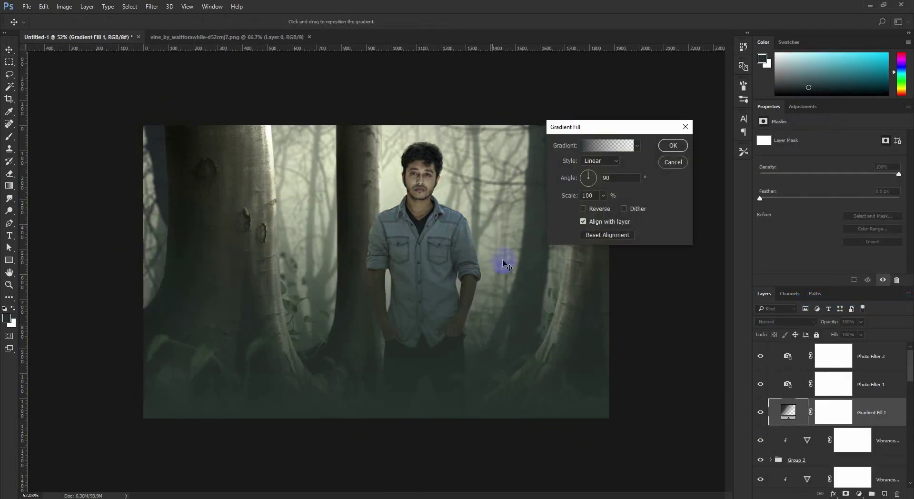
pyautogui.moveTo(500, 261)
pyautogui.mouseDown()
pyautogui.moveTo(471, 388)
pyautogui.moveTo(471, 354)
pyautogui.mouseUp()
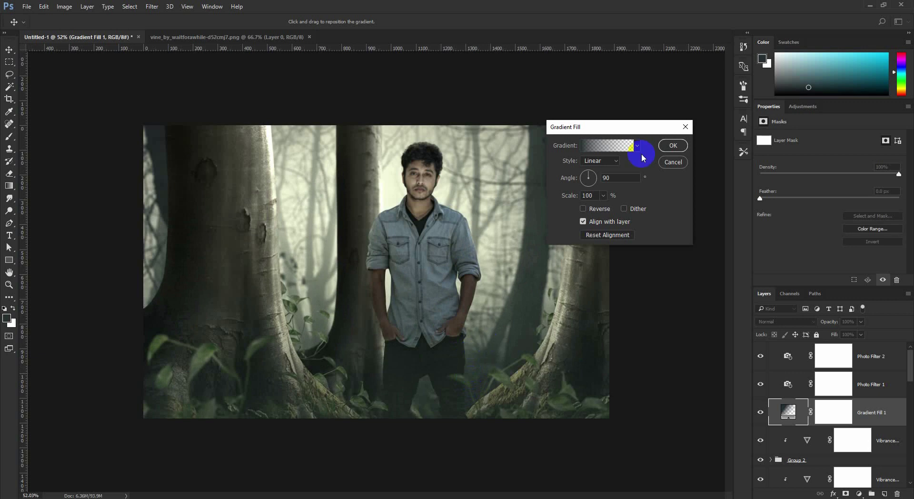
pyautogui.click(671, 146)
# Place Gradient Fill 1 just above the man's layer at slightly lower opacity, and add empty Layer 3
pyautogui.moveTo(867, 413); pyautogui.dragTo(845, 446)
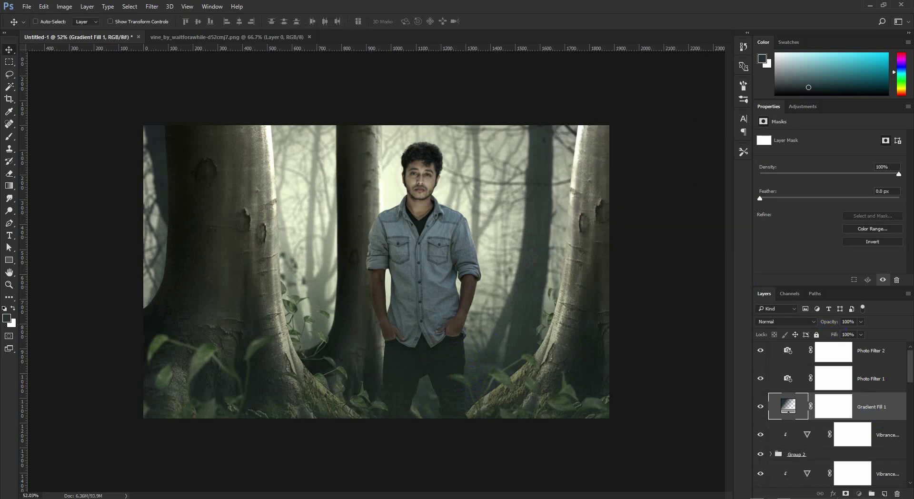
pyautogui.scroll(1, 438, 394)
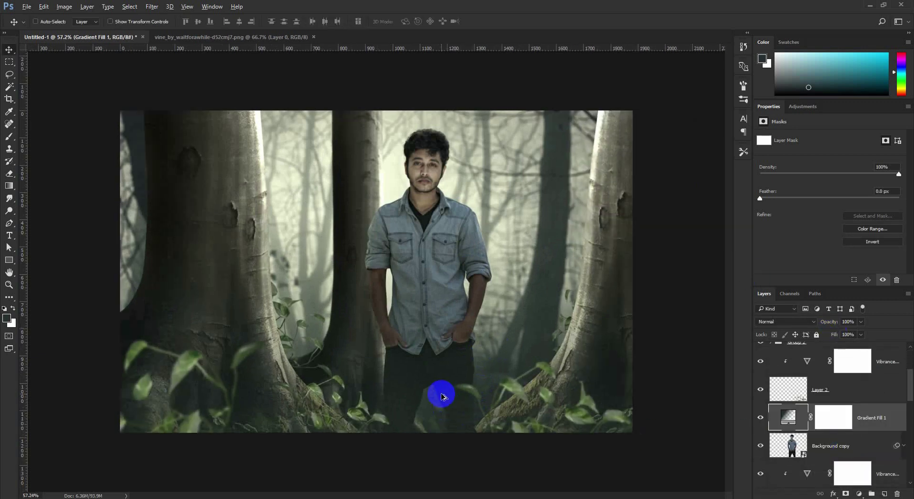
pyautogui.moveTo(823, 322); pyautogui.dragTo(822, 322)
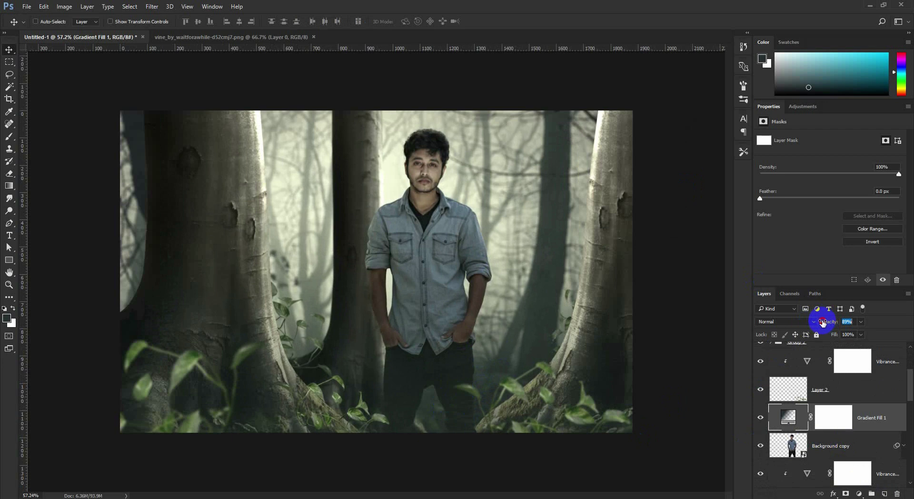
pyautogui.scroll(3, 808, 412)
pyautogui.click(789, 355)
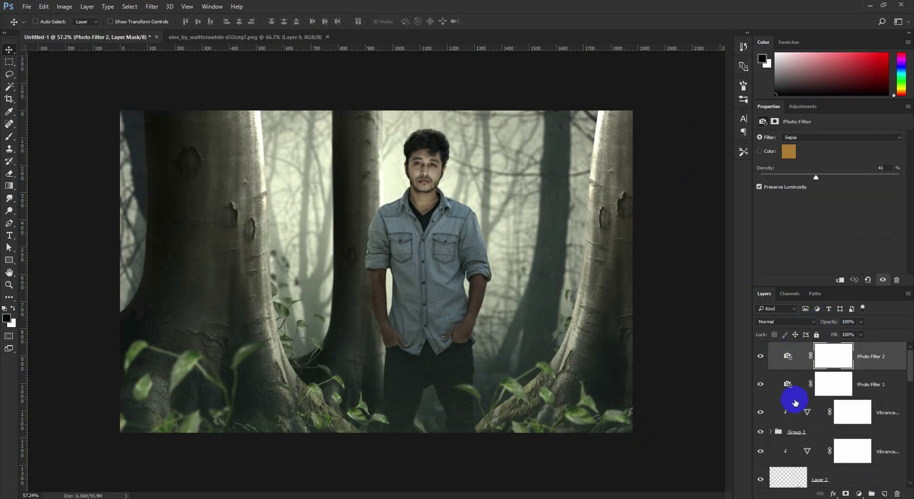
pyautogui.click(807, 415)
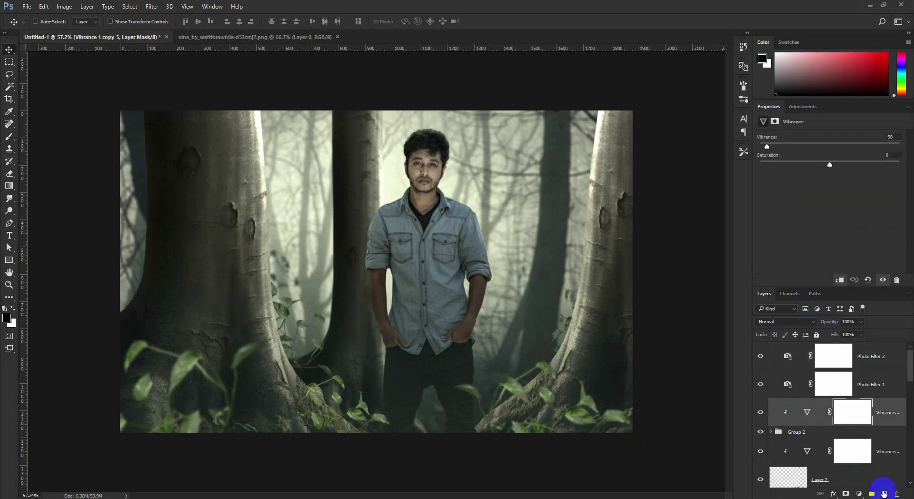
pyautogui.click(884, 493)
pyautogui.click(9, 111)
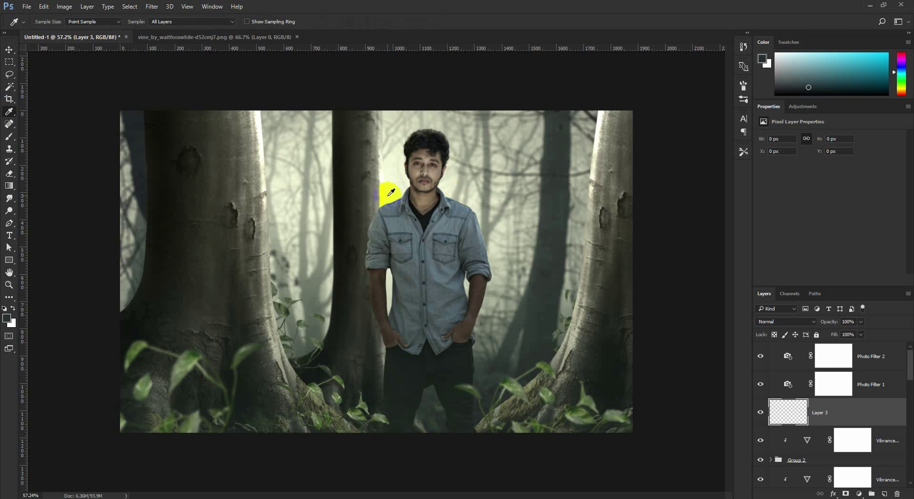
# Paint soft orange glow dabs on Layer 3 beside the man's face and shoulder at 100% brush opacity
pyautogui.click(19, 140)
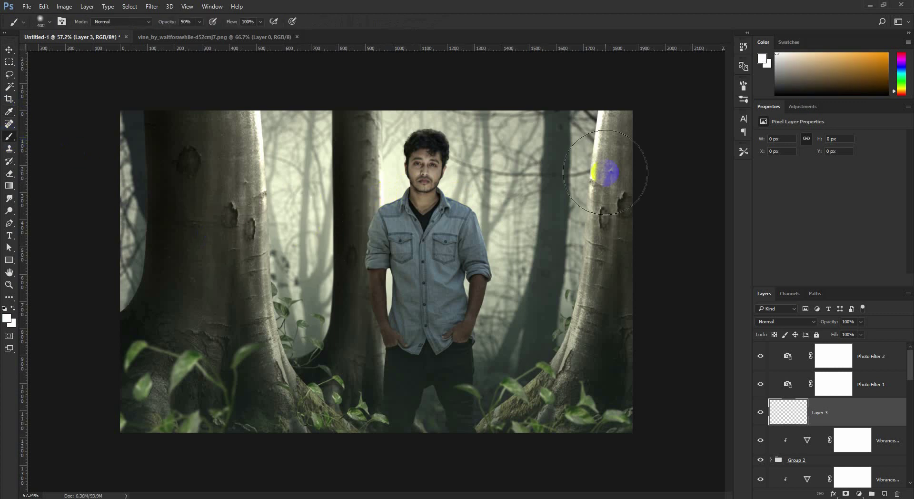
pyautogui.keyDown('alt'); pyautogui.click(618, 142); pyautogui.keyUp('alt')
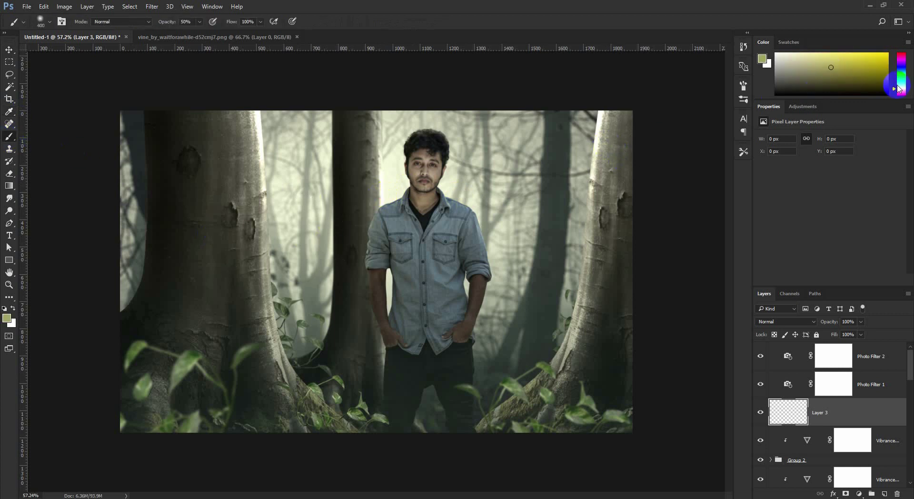
pyautogui.moveTo(899, 88); pyautogui.dragTo(899, 90)
pyautogui.moveTo(418, 203); pyautogui.dragTo(389, 196)
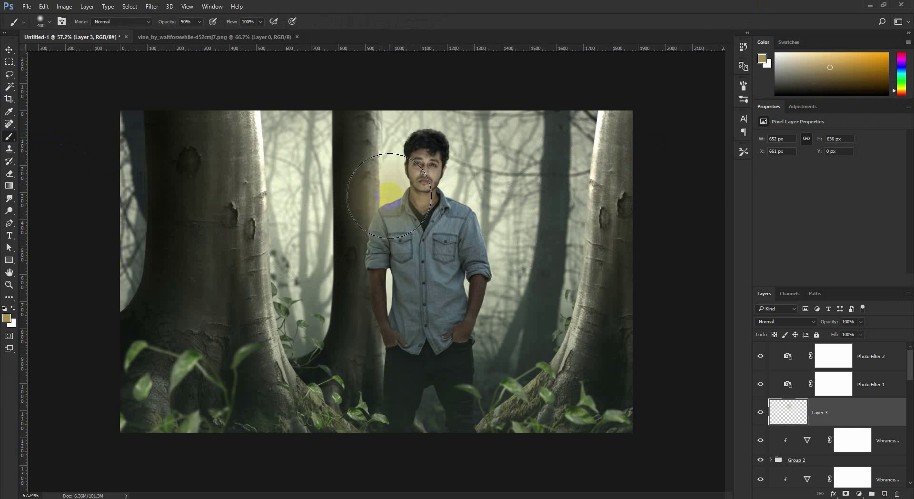
pyautogui.click(556, 197)
pyautogui.scroll(2, 426, 190)
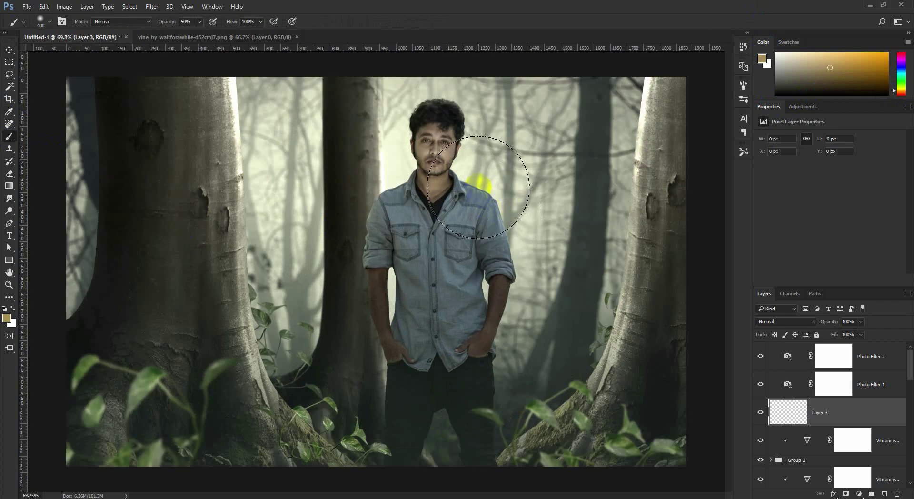
pyautogui.moveTo(486, 178); pyautogui.dragTo(476, 187)
pyautogui.moveTo(199, 22); pyautogui.dragTo(210, 34)
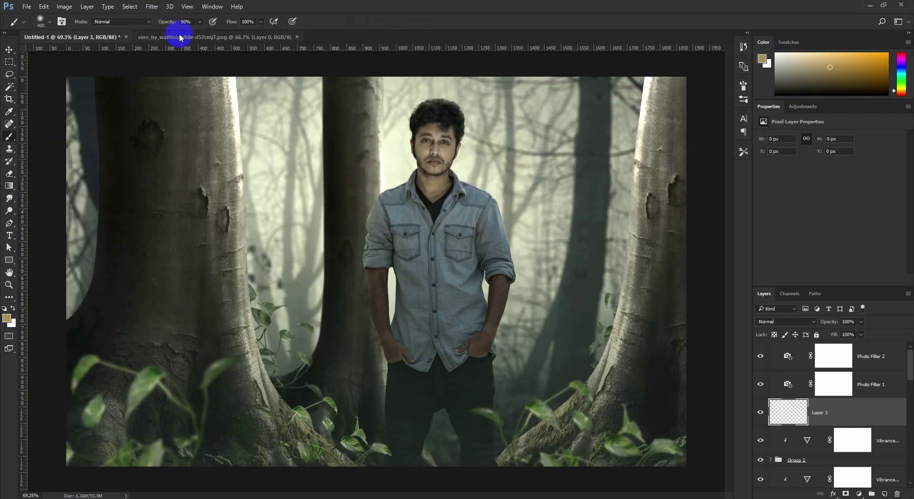
pyautogui.click(483, 177)
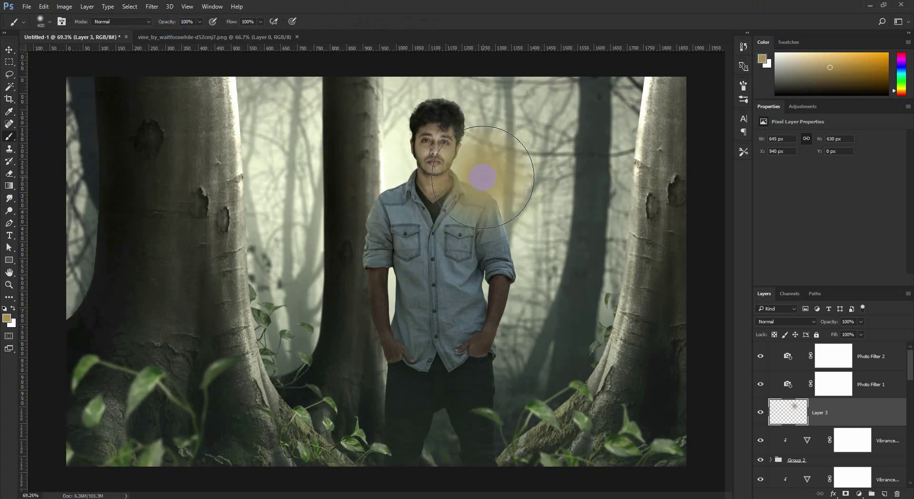
# Add a white light spot, then set Layer 3 to Screen at 78% opacity and nudge it down
pyautogui.click(14, 308)
pyautogui.press('[')
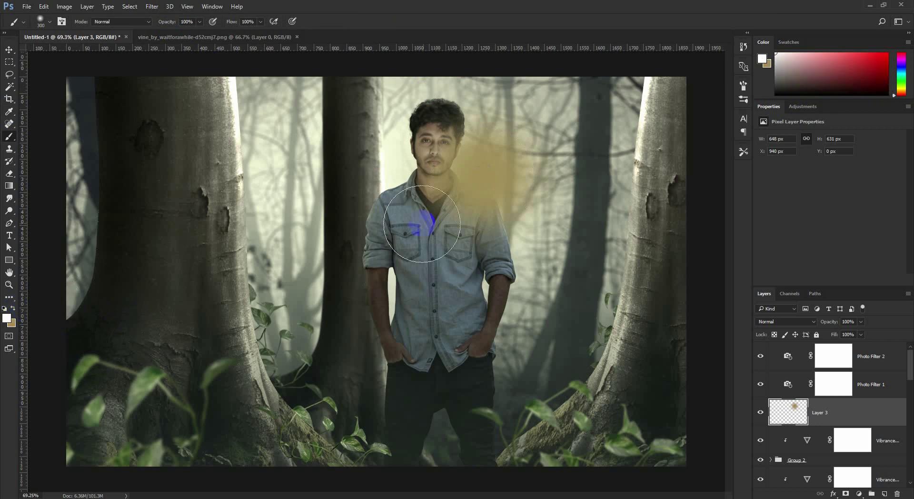
pyautogui.click(480, 179)
pyautogui.press('[')
pyautogui.click(785, 322)
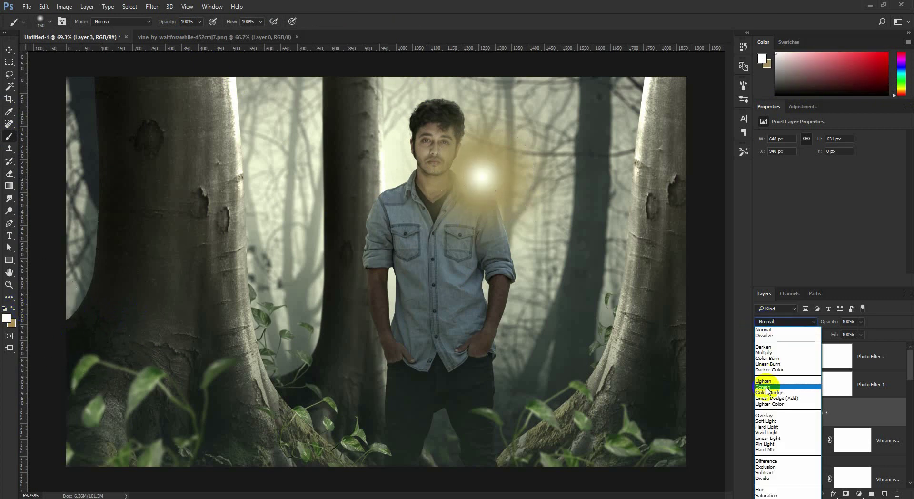
pyautogui.click(763, 386)
pyautogui.click(9, 50)
pyautogui.moveTo(516, 169); pyautogui.dragTo(527, 188)
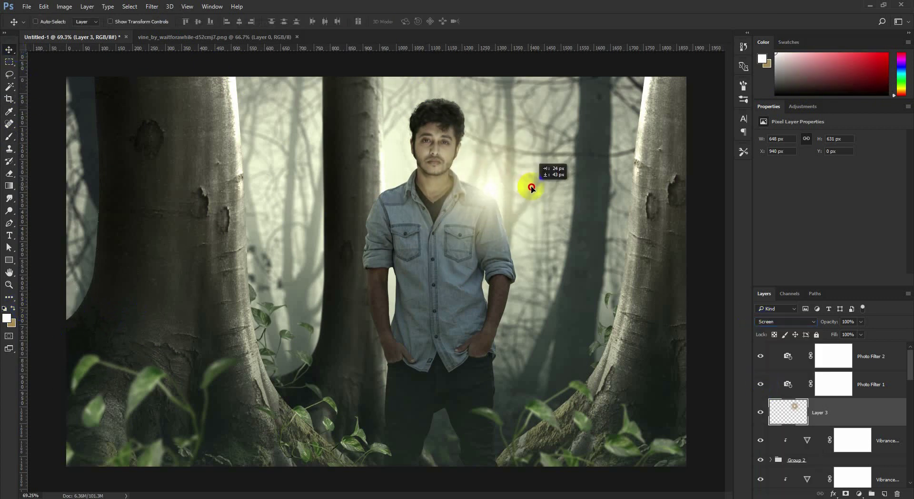
pyautogui.press('7')
pyautogui.press('8')
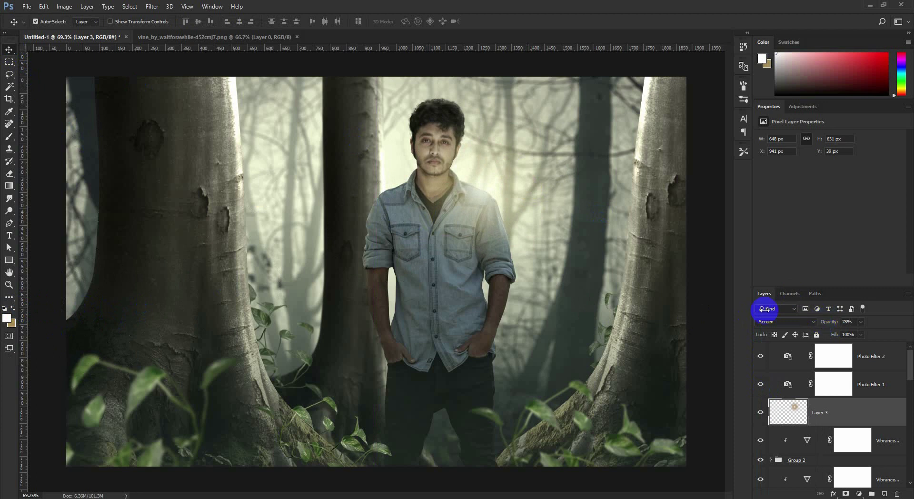
pyautogui.hotkey('ctrl', 't')
# Enlarge the glow and copy it onto the trunks, scaling the copy to about 126%
pyautogui.moveTo(583, 296); pyautogui.dragTo(621, 331)
pyautogui.press('Return')
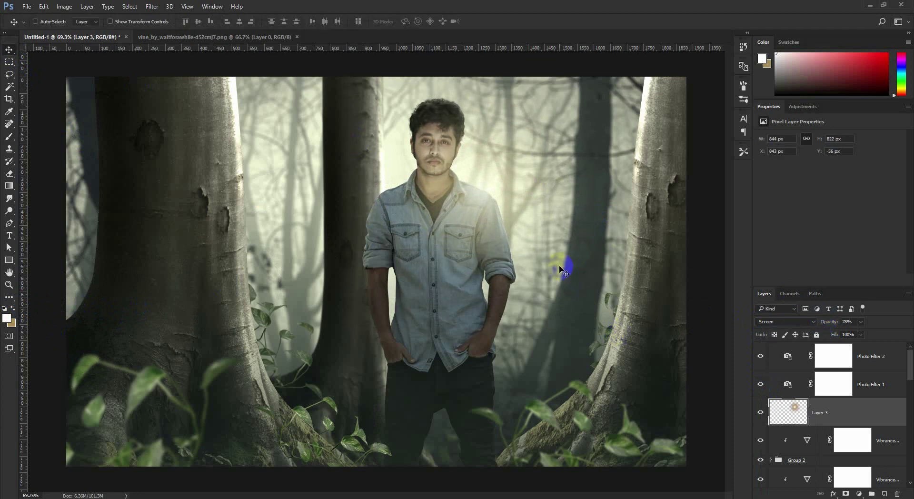
pyautogui.moveTo(567, 265); pyautogui.dragTo(326, 163)
pyautogui.hotkey('ctrl', 't')
pyautogui.moveTo(326, 261)
pyautogui.mouseDown()
pyautogui.moveTo(384, 298)
pyautogui.moveTo(373, 276)
pyautogui.moveTo(611, 177)
pyautogui.mouseUp()
pyautogui.press('Return')
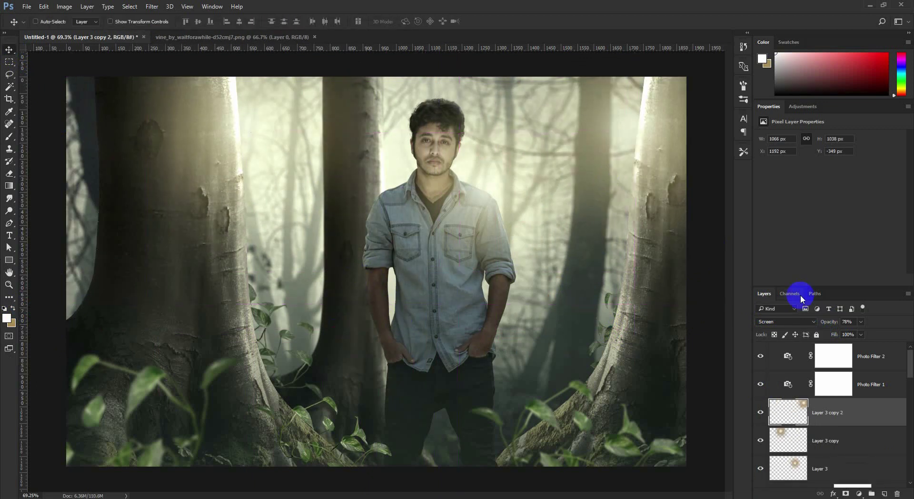
# Set the glow copy to 50% opacity and stretch it vertically down the right trunk
pyautogui.moveTo(817, 322); pyautogui.dragTo(813, 322)
pyautogui.moveTo(644, 233); pyautogui.dragTo(644, 247)
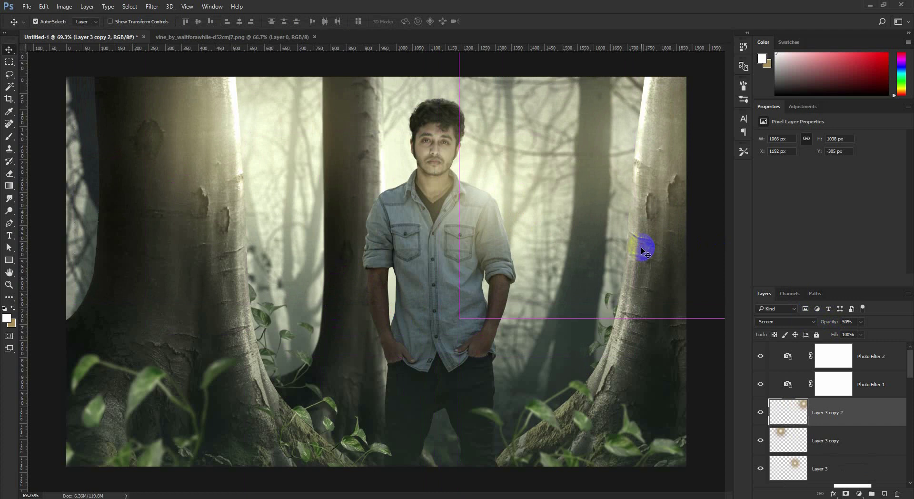
pyautogui.hotkey('ctrl', 't')
pyautogui.moveTo(635, 318); pyautogui.dragTo(635, 482)
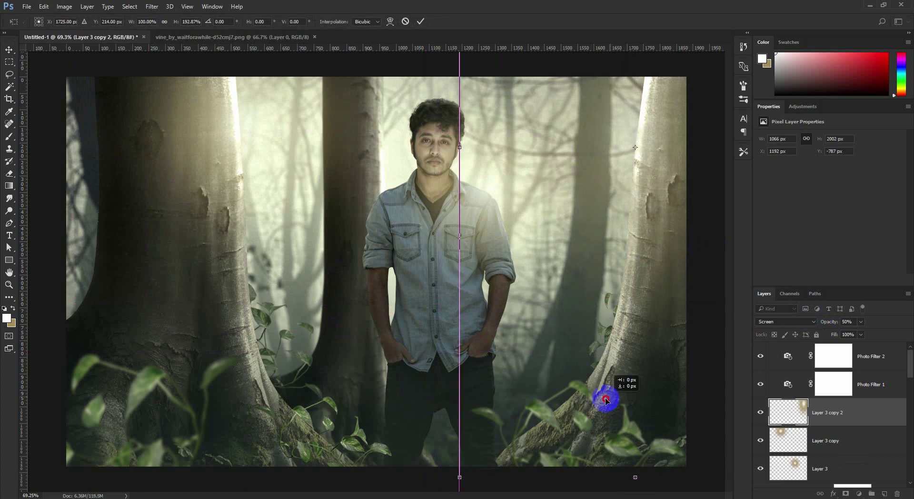
pyautogui.press('Return')
pyautogui.scroll(-3, 592, 307)
pyautogui.scroll(2, 567, 327)
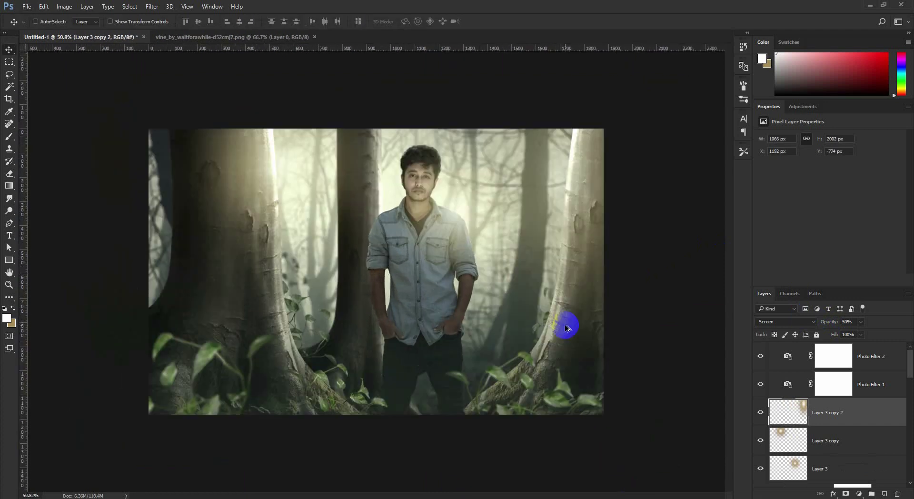
pyautogui.scroll(-5, 825, 421)
# Open the man's Background copy smart object and add a new layer clipped to him
pyautogui.click(798, 454)
pyautogui.doubleClick(789, 451)
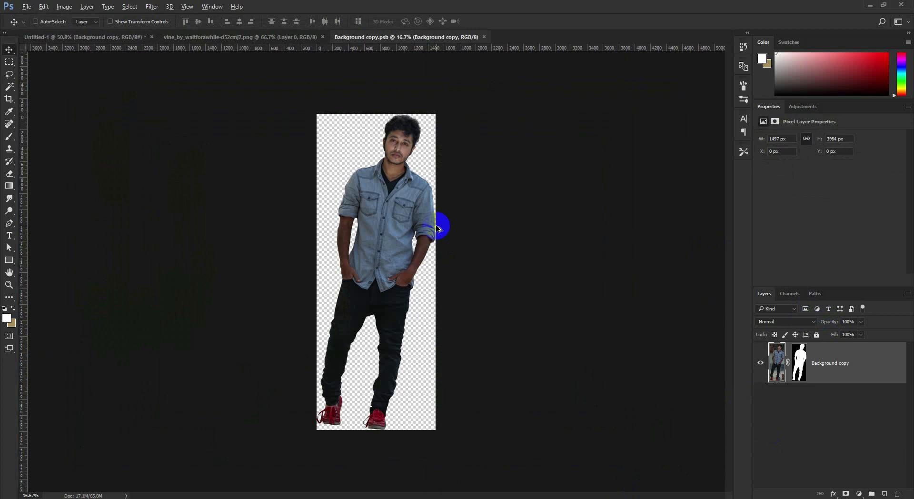
pyautogui.scroll(3, 439, 224)
pyautogui.scroll(3, 351, 249)
pyautogui.click(884, 494)
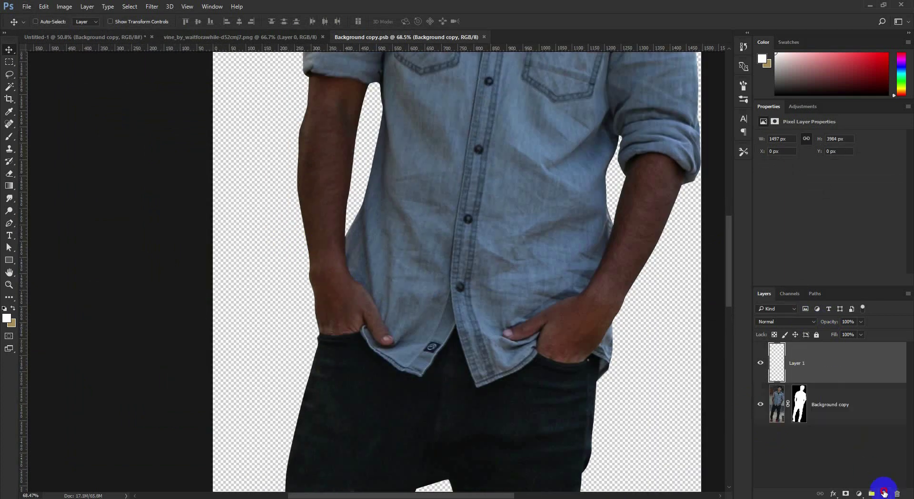
pyautogui.keyDown('alt'); pyautogui.click(834, 383); pyautogui.keyUp('alt')
# Sample the face's skin tone and paint it over the man's forearms and right hand
pyautogui.click(9, 112)
pyautogui.scroll(-2, 439, 285)
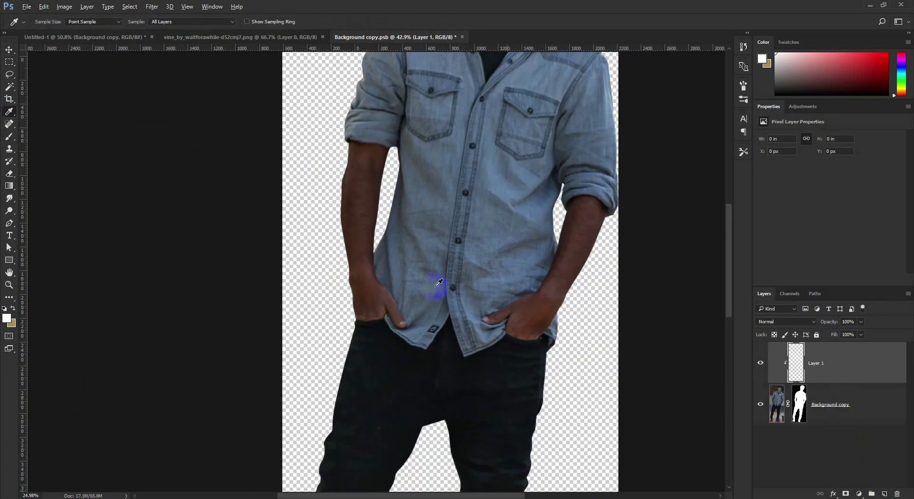
pyautogui.scroll(-3, 439, 286)
pyautogui.click(466, 163)
pyautogui.press('b')
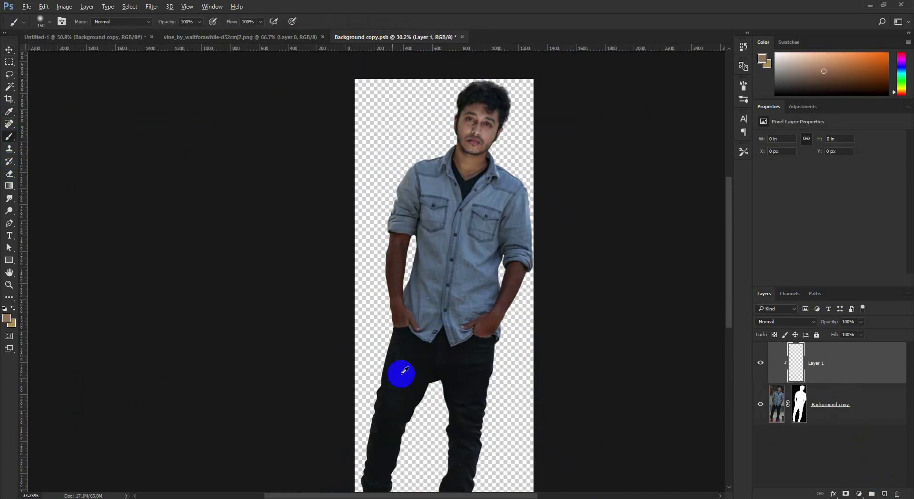
pyautogui.scroll(2, 398, 373)
pyautogui.scroll(1, 382, 163)
pyautogui.keyDown('ctrl'); pyautogui.click(794, 410); pyautogui.keyUp('ctrl')
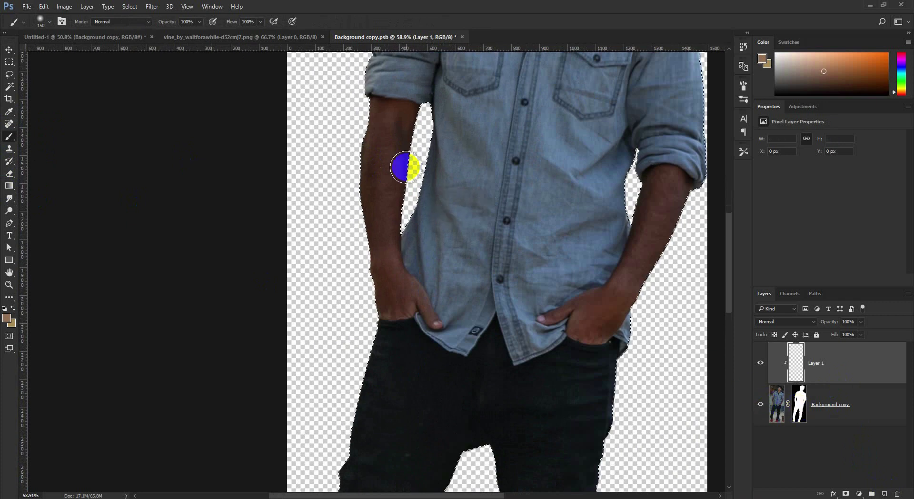
pyautogui.moveTo(402, 163)
pyautogui.mouseDown()
pyautogui.moveTo(373, 113)
pyautogui.moveTo(418, 127)
pyautogui.moveTo(365, 176)
pyautogui.moveTo(379, 282)
pyautogui.moveTo(416, 309)
pyautogui.mouseUp()
pyautogui.moveTo(543, 315)
pyautogui.mouseDown()
pyautogui.moveTo(582, 326)
pyautogui.moveTo(613, 308)
pyautogui.moveTo(652, 195)
pyautogui.moveTo(659, 248)
pyautogui.mouseUp()
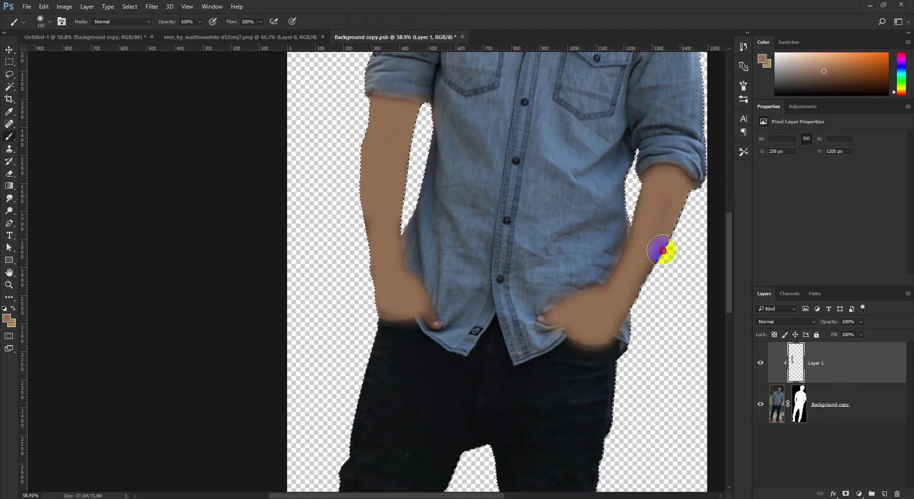
pyautogui.click(787, 321)
# Blend the skin-tone layer in Screen mode at about half opacity and save
pyautogui.click(776, 392)
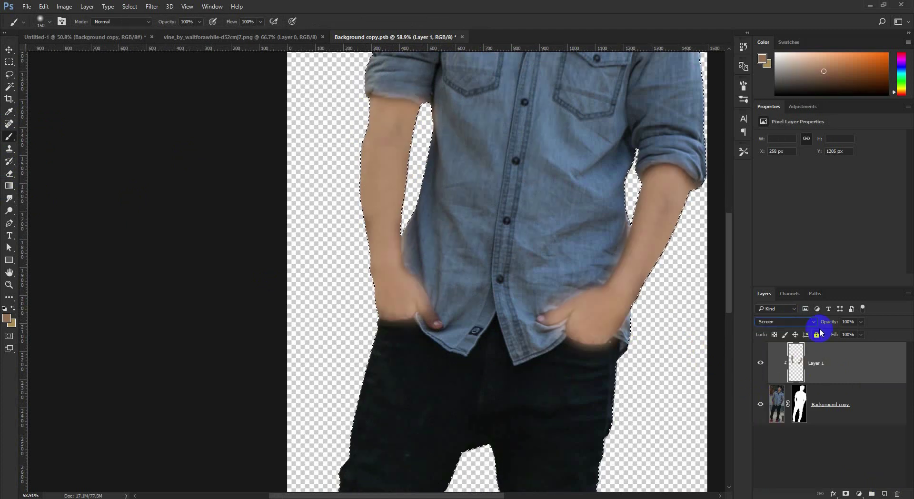
pyautogui.moveTo(818, 321); pyautogui.dragTo(811, 322)
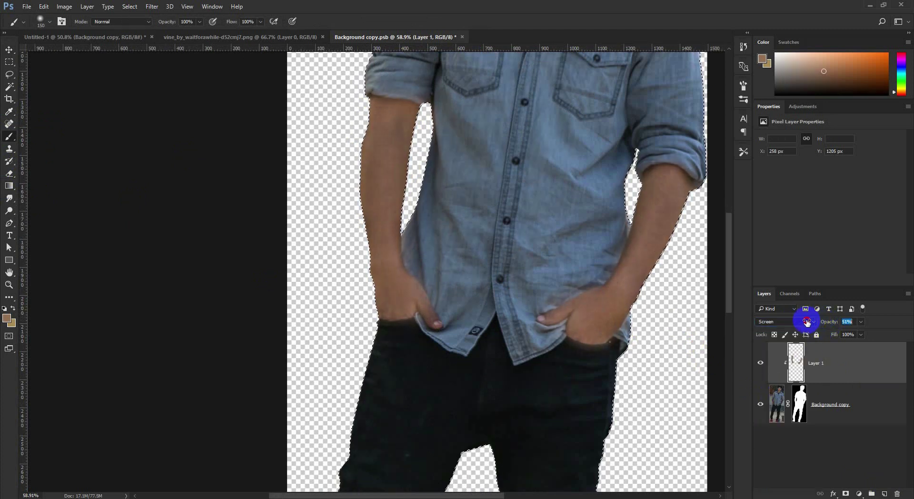
pyautogui.click(9, 50)
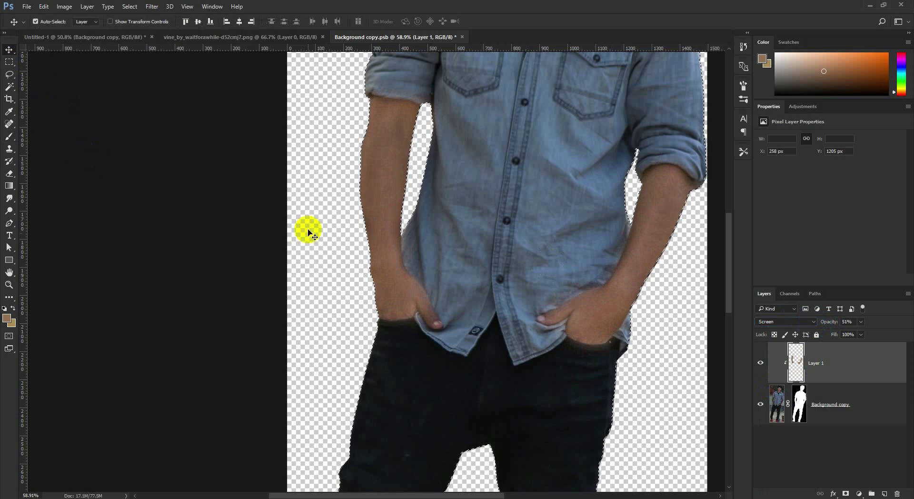
pyautogui.hotkey('ctrl', 's')
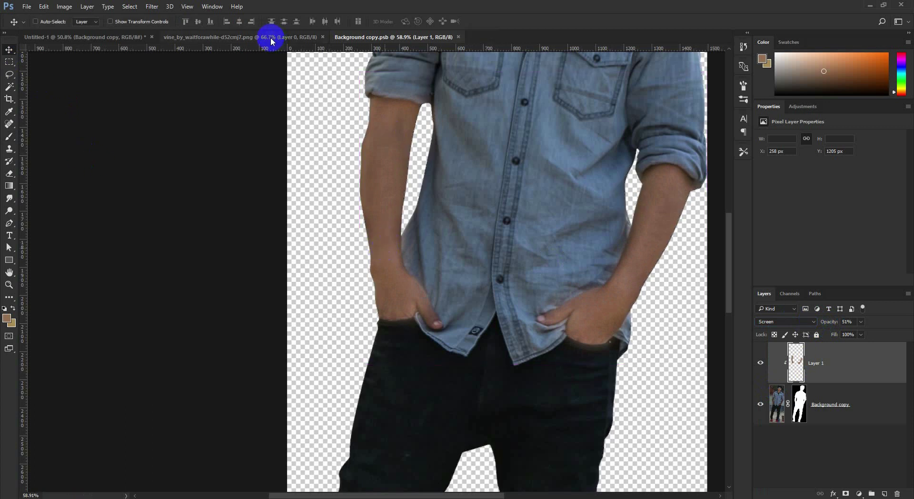
# Close the vine image, check the arms in the composite, then lower the skin opacity and merge down
pyautogui.click(270, 38)
pyautogui.click(322, 37)
pyautogui.click(121, 42)
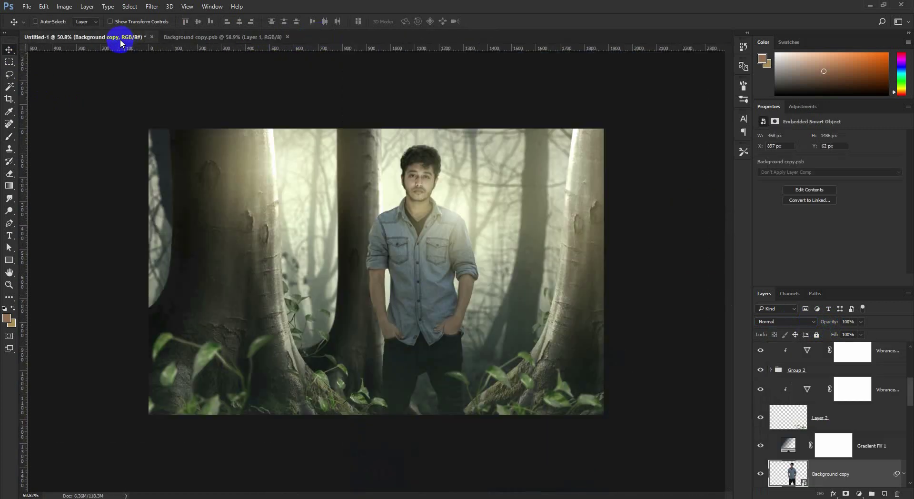
pyautogui.click(269, 38)
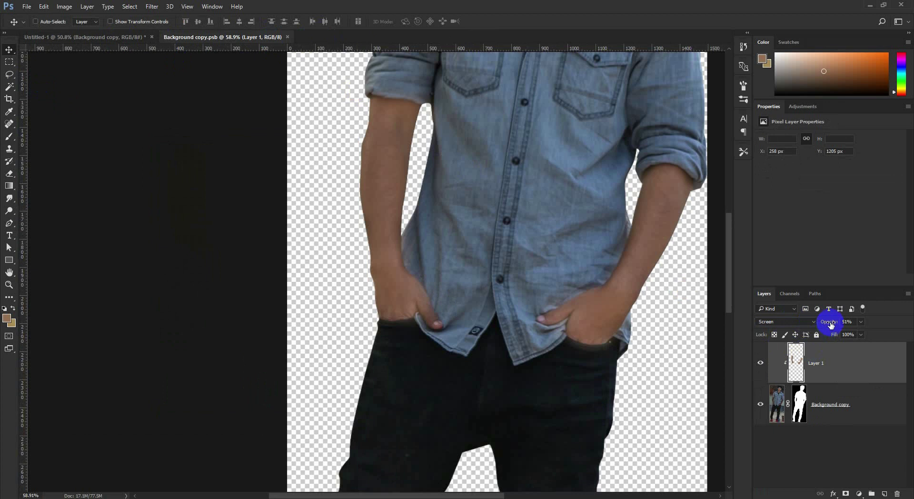
pyautogui.moveTo(831, 323); pyautogui.dragTo(824, 320)
pyautogui.hotkey('ctrl', 'e')
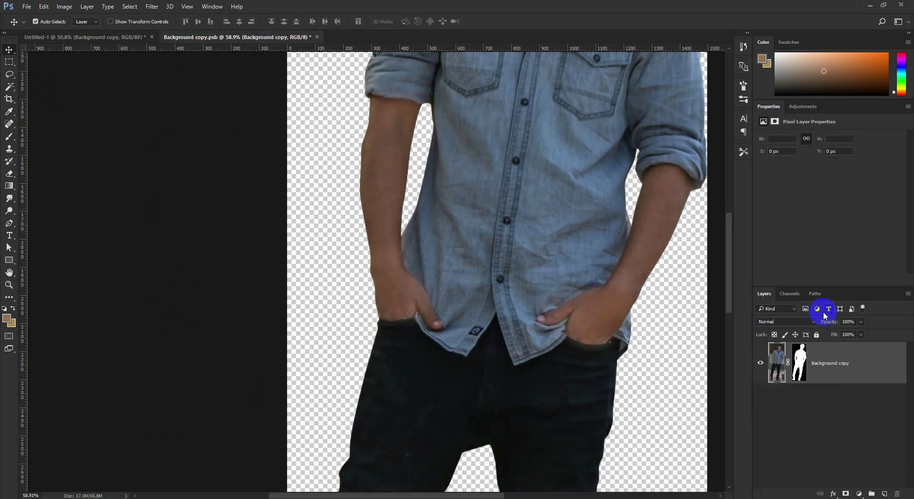
# Save and close the cutout .psb so the poster composite updates
pyautogui.hotkey('ctrl', 's')
pyautogui.click(310, 37)
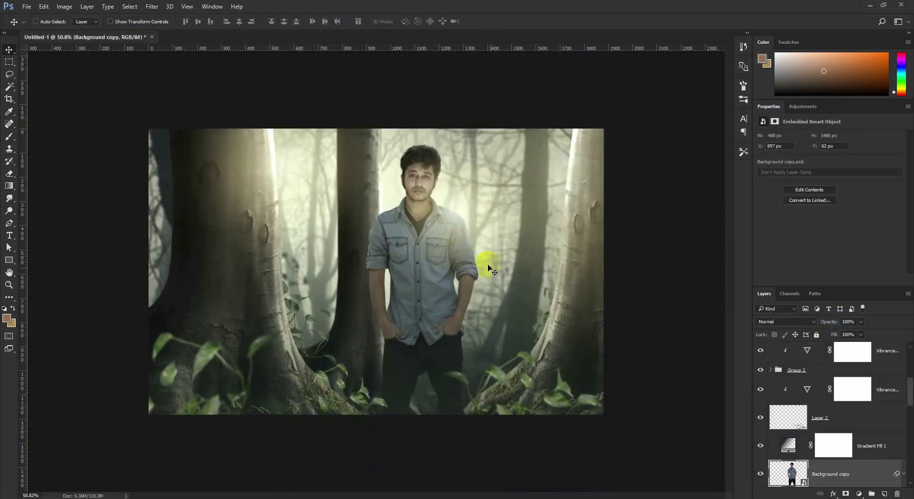
pyautogui.scroll(-1, 495, 279)
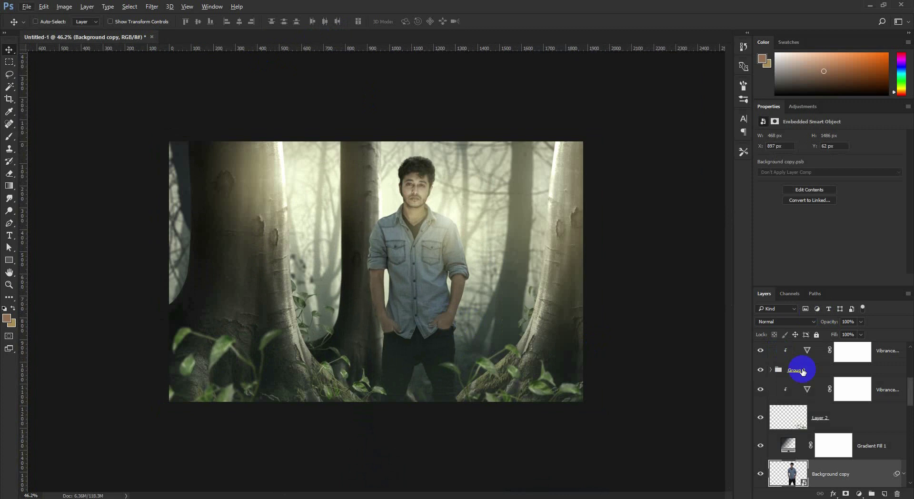
pyautogui.scroll(1, 803, 372)
pyautogui.click(788, 356)
pyautogui.scroll(1, 527, 322)
pyautogui.scroll(1, 529, 328)
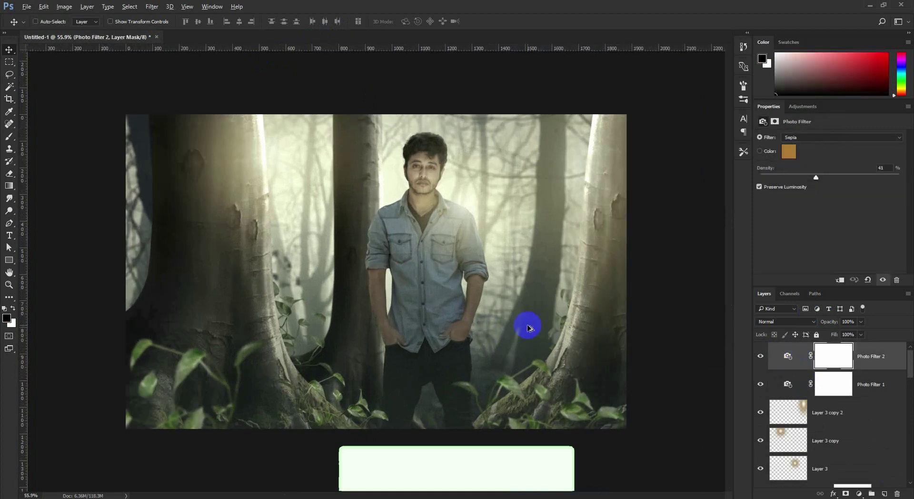
pyautogui.scroll(-5, 810, 405)
# Slightly rotate the Layer 1 copy 2 overlay and nudge it up-left
pyautogui.click(788, 423)
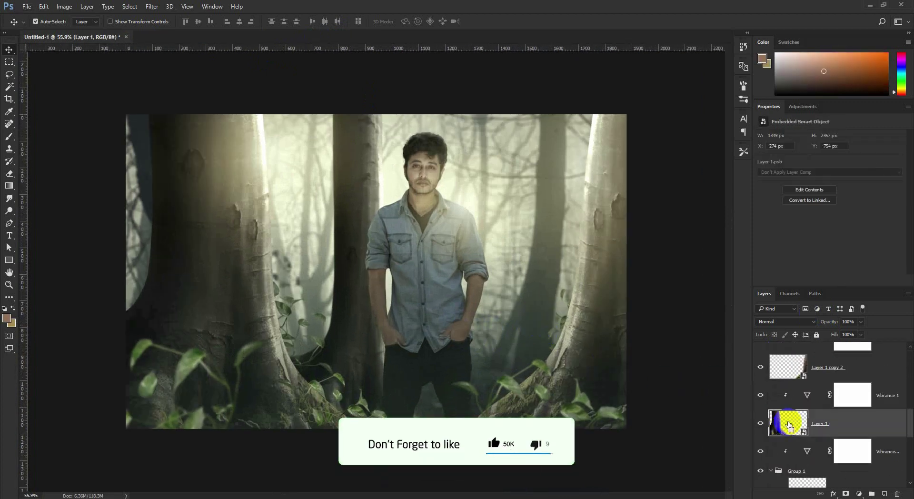
pyautogui.hotkey('ctrl', 't')
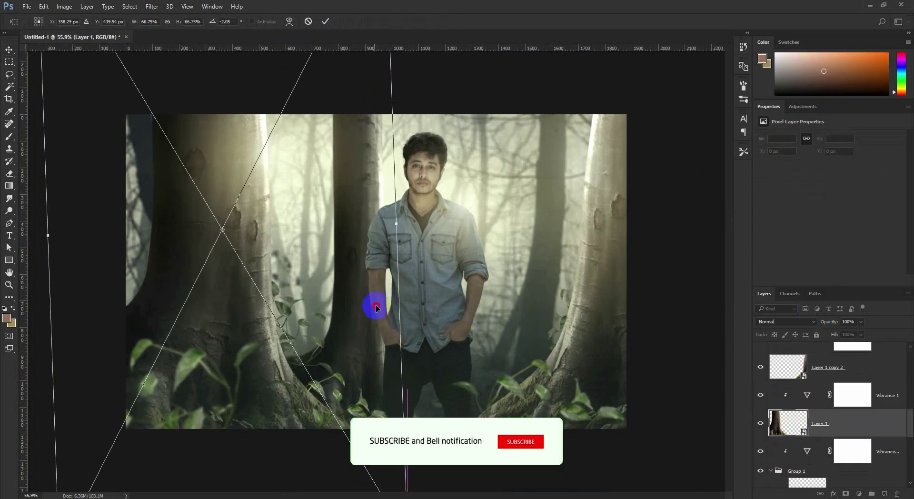
pyautogui.press('Return')
pyautogui.scroll(-1, 376, 305)
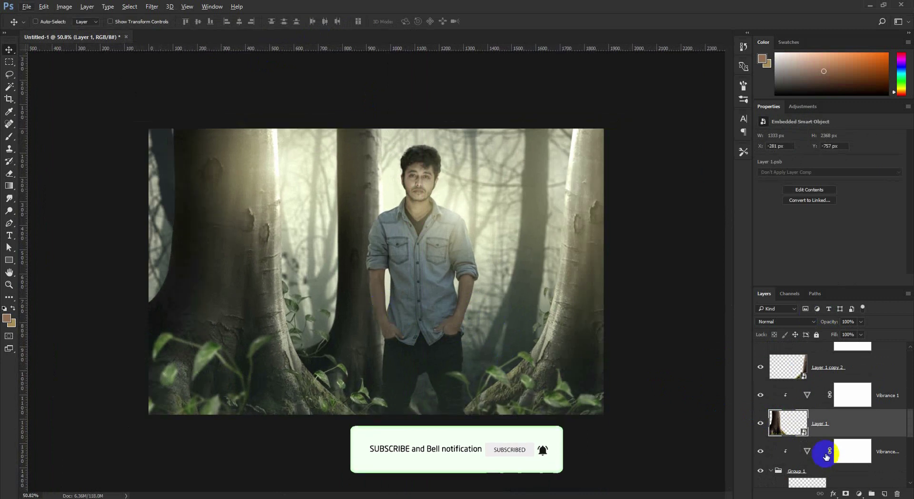
pyautogui.scroll(2, 816, 429)
pyautogui.click(816, 423)
pyautogui.hotkey('ctrl', 't')
pyautogui.moveTo(378, 320); pyautogui.dragTo(381, 328)
pyautogui.moveTo(520, 317); pyautogui.dragTo(514, 310)
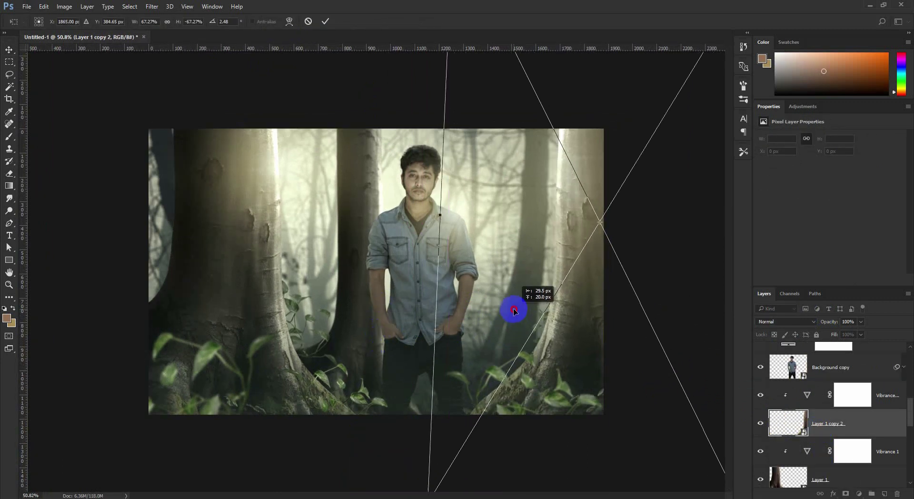
pyautogui.press('Return')
# Add an empty Layer 4 on top, above Photo Filter 2
pyautogui.scroll(5, 816, 429)
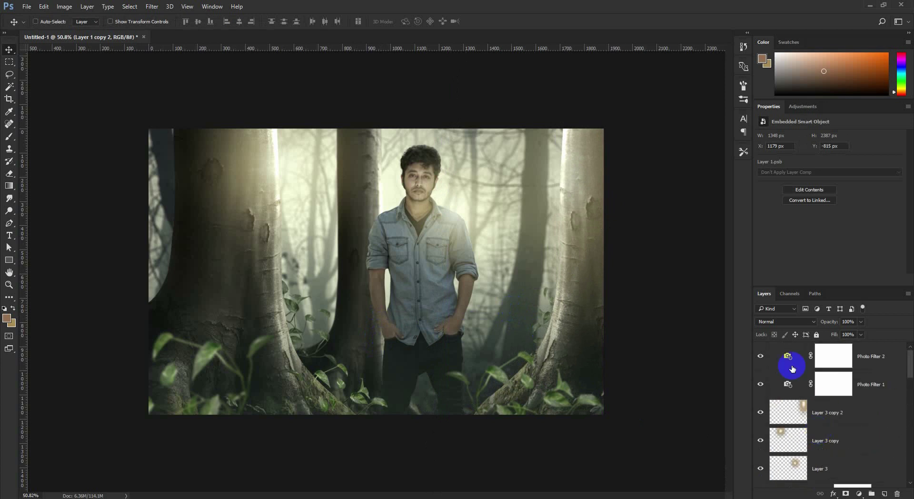
pyautogui.click(790, 365)
pyautogui.click(884, 494)
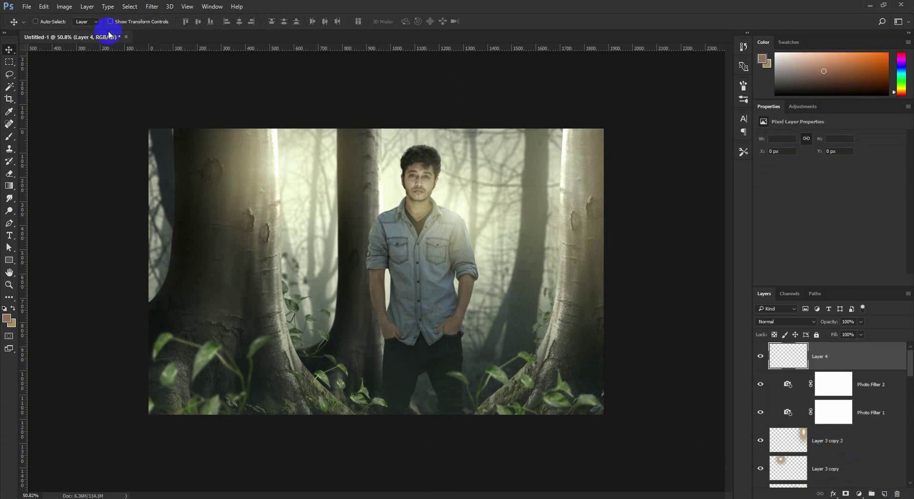
# Stamp a merged copy of the whole composite into Layer 4 with Apply Image
pyautogui.click(64, 6)
pyautogui.click(88, 142)
pyautogui.click(529, 140)
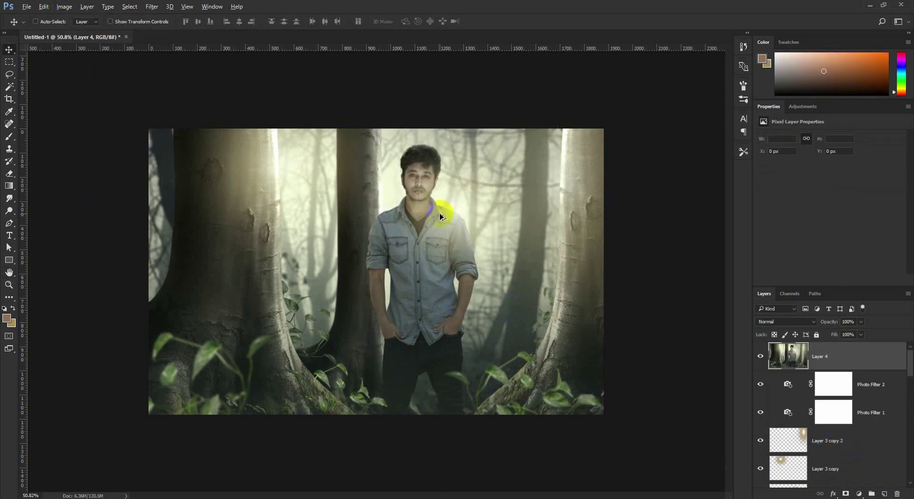
pyautogui.scroll(1, 438, 210)
# In the Camera Raw Filter, adjust highlights, shadows, clarity, texture, dehaze and vibrance
pyautogui.click(152, 7)
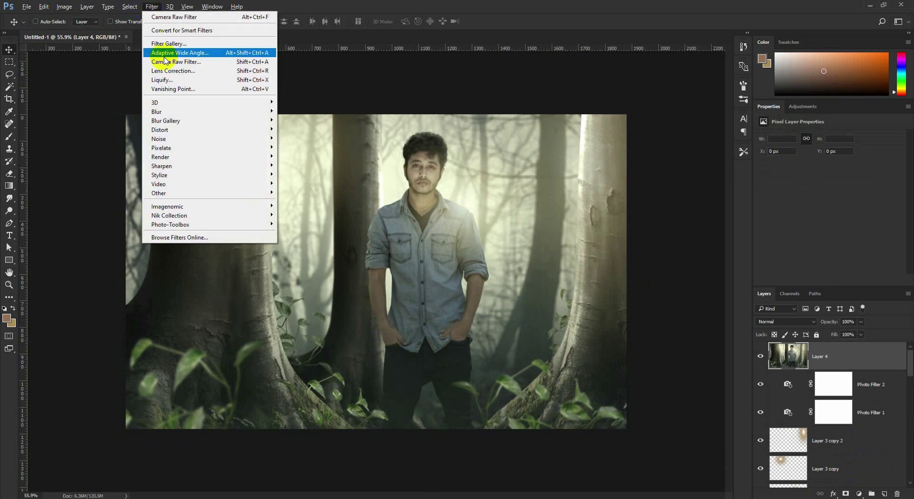
pyautogui.click(164, 62)
pyautogui.keyDown('alt'); pyautogui.click(411, 205); pyautogui.keyUp('alt')
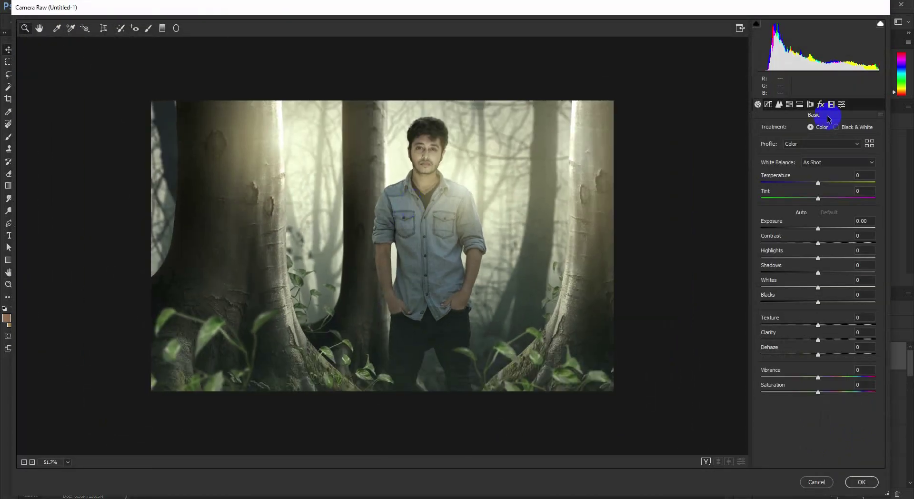
pyautogui.click(779, 104)
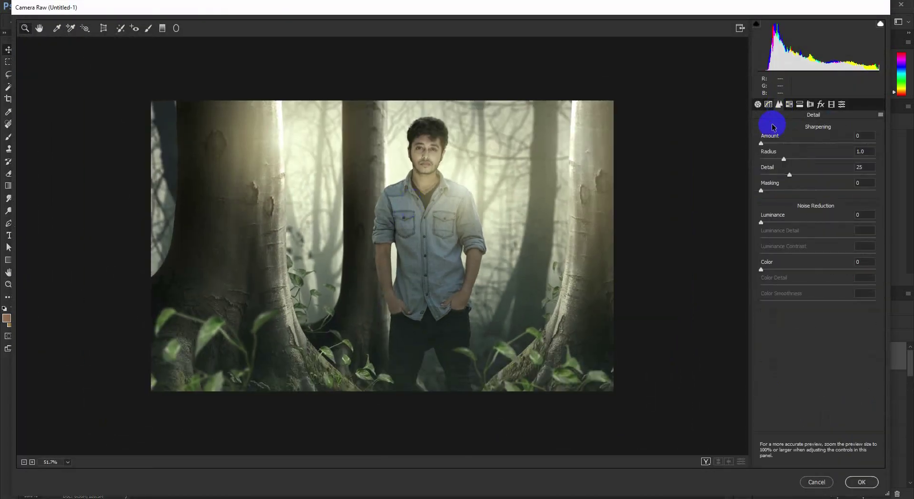
pyautogui.click(757, 104)
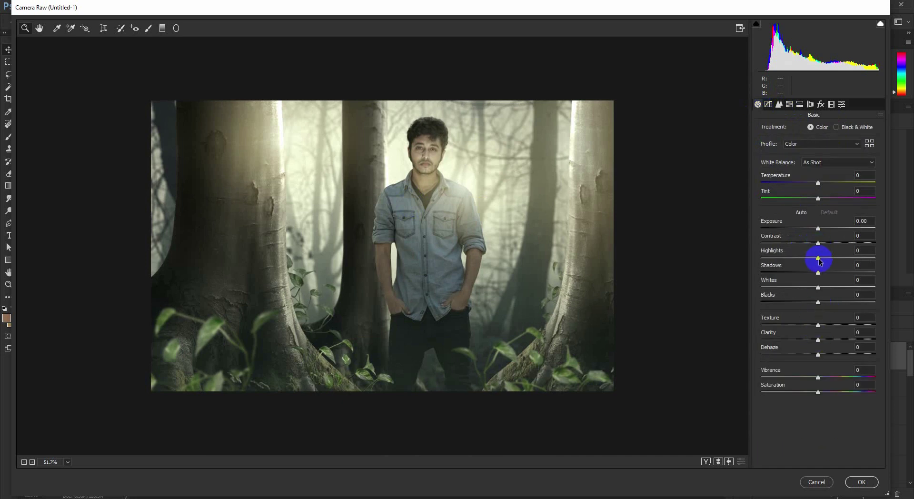
pyautogui.moveTo(819, 258)
pyautogui.mouseDown()
pyautogui.moveTo(798, 257)
pyautogui.moveTo(845, 275)
pyautogui.moveTo(783, 276)
pyautogui.moveTo(830, 281)
pyautogui.mouseUp()
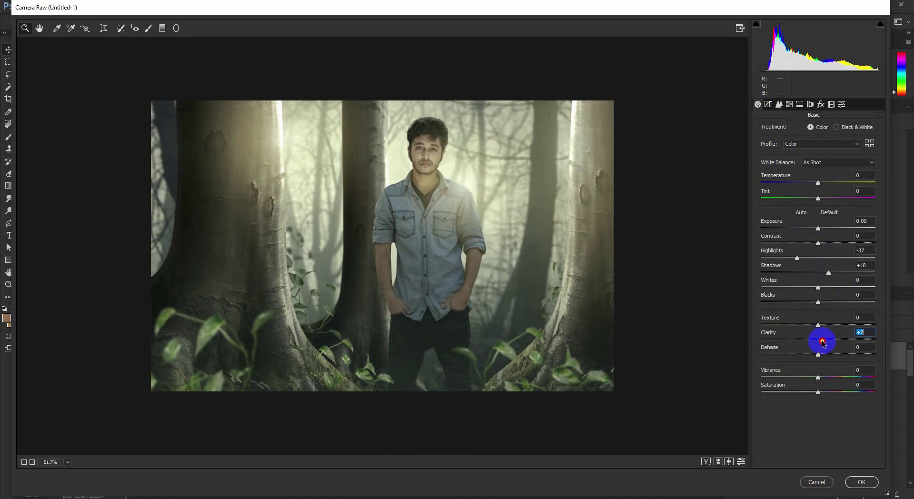
pyautogui.moveTo(823, 343)
pyautogui.mouseDown()
pyautogui.moveTo(837, 344)
pyautogui.moveTo(825, 355)
pyautogui.mouseUp()
pyautogui.moveTo(818, 325); pyautogui.dragTo(830, 328)
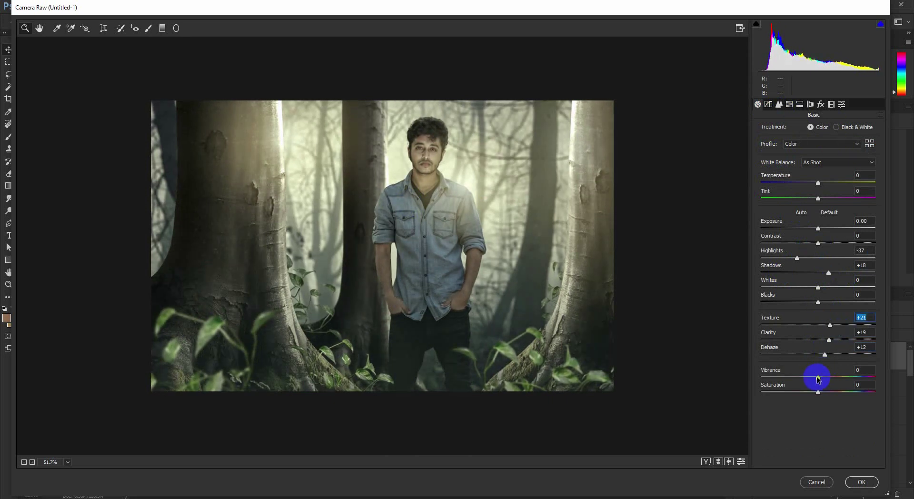
pyautogui.moveTo(831, 378)
pyautogui.mouseDown()
pyautogui.moveTo(846, 377)
pyautogui.moveTo(821, 377)
pyautogui.mouseUp()
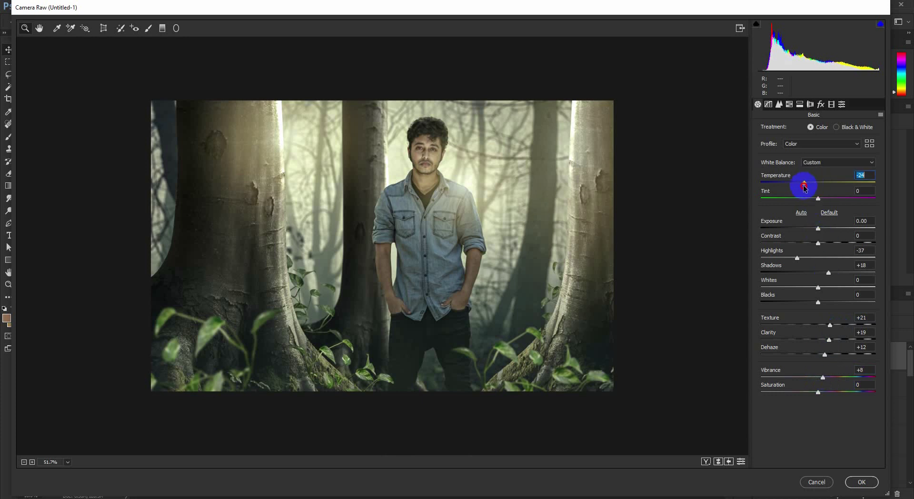
# Set Temperature -21, Tint -2, lower exposure, Shadows -52, Blacks +22 and Vibrance +16
pyautogui.moveTo(805, 190); pyautogui.dragTo(806, 189)
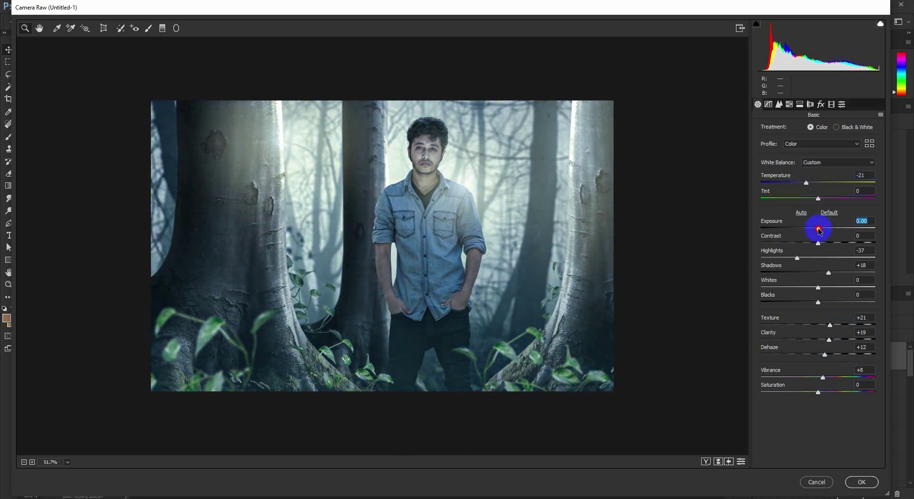
pyautogui.moveTo(816, 229); pyautogui.dragTo(813, 230)
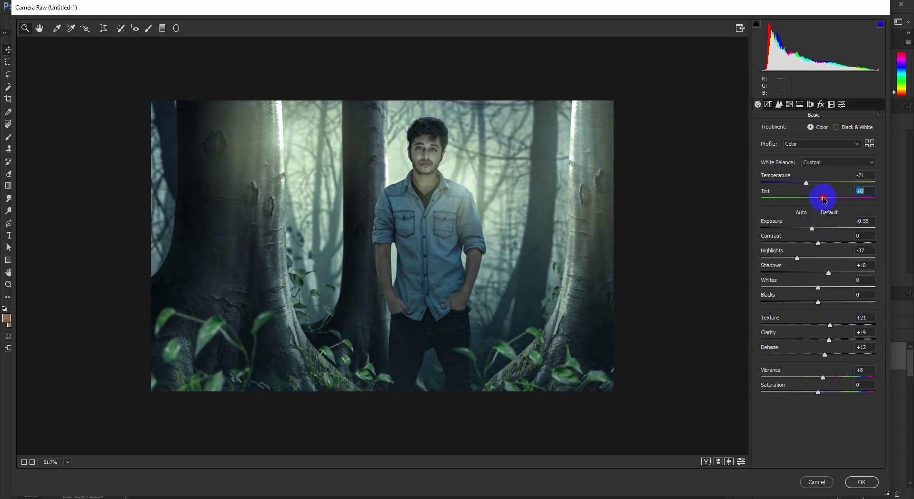
pyautogui.moveTo(823, 199); pyautogui.dragTo(820, 201)
pyautogui.moveTo(817, 378)
pyautogui.mouseDown()
pyautogui.moveTo(838, 378)
pyautogui.moveTo(829, 376)
pyautogui.mouseUp()
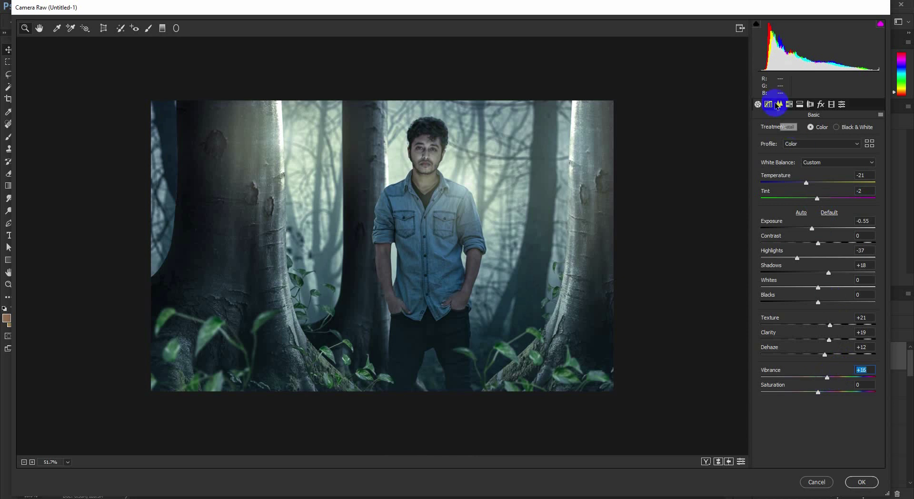
pyautogui.moveTo(829, 273); pyautogui.dragTo(791, 274)
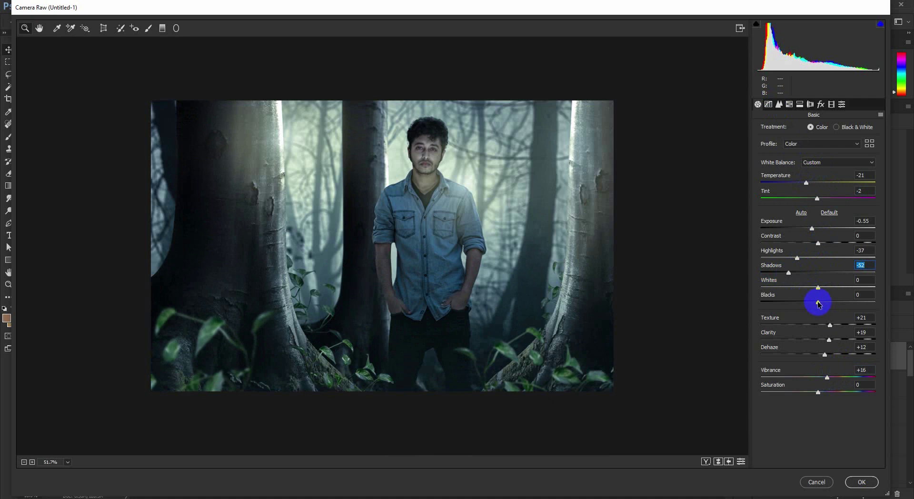
pyautogui.moveTo(817, 301)
pyautogui.mouseDown()
pyautogui.moveTo(792, 301)
pyautogui.moveTo(821, 303)
pyautogui.mouseUp()
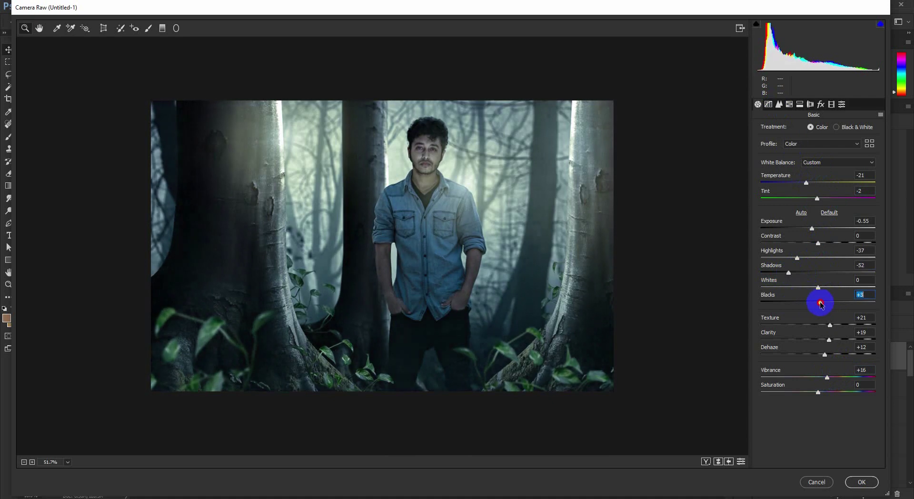
pyautogui.click(778, 104)
# Brighten highlights with the tone curve and set Post Crop Vignetting Amount to -15
pyautogui.click(769, 103)
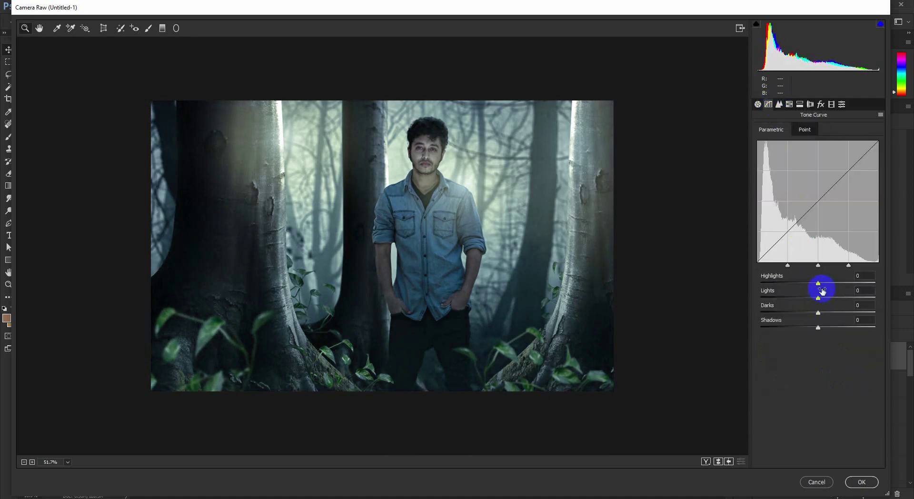
pyautogui.moveTo(816, 285)
pyautogui.mouseDown()
pyautogui.moveTo(840, 282)
pyautogui.moveTo(795, 299)
pyautogui.moveTo(827, 299)
pyautogui.moveTo(795, 312)
pyautogui.moveTo(811, 315)
pyautogui.moveTo(801, 327)
pyautogui.moveTo(824, 329)
pyautogui.mouseUp()
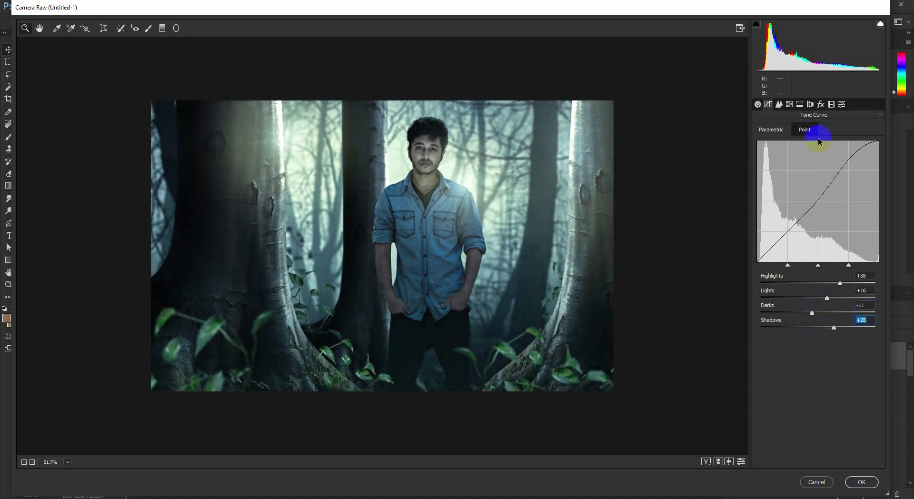
pyautogui.click(821, 104)
pyautogui.moveTo(817, 227)
pyautogui.mouseDown()
pyautogui.moveTo(800, 227)
pyautogui.moveTo(809, 229)
pyautogui.mouseUp()
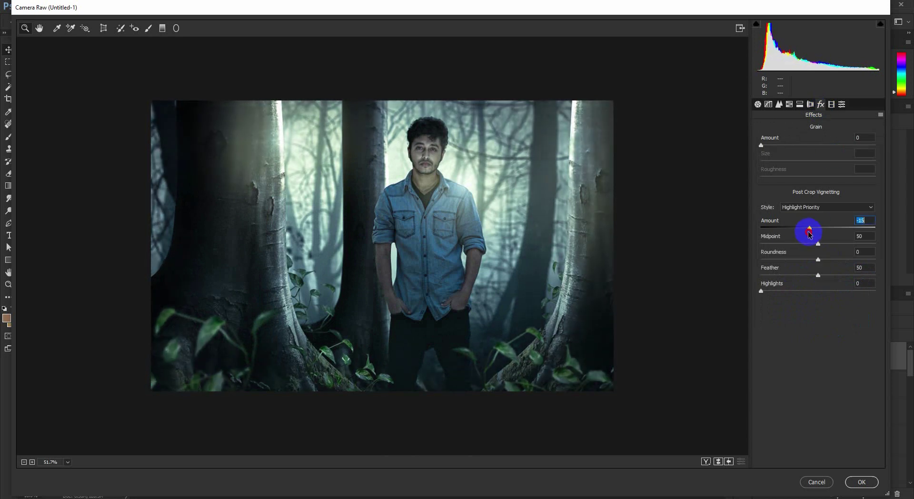
# Apply the Camera Raw edits to Layer 4 and start saving the document
pyautogui.click(862, 482)
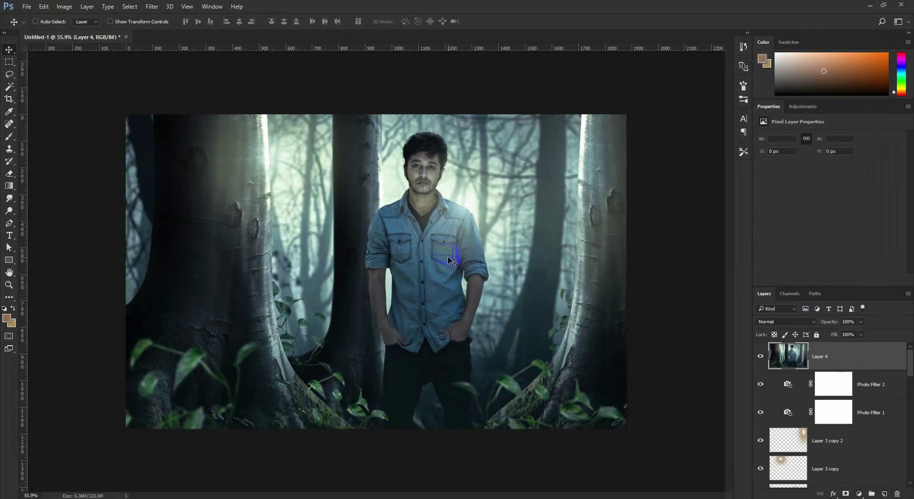
pyautogui.scroll(-1, 432, 261)
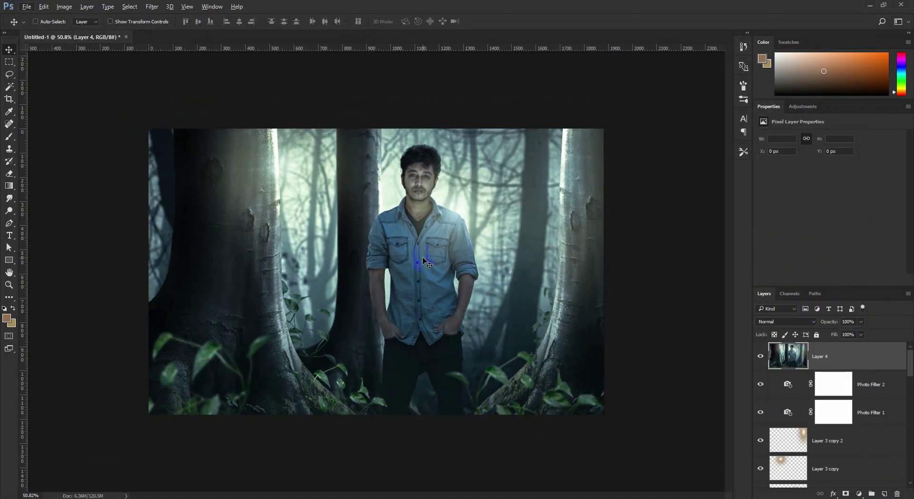
pyautogui.hotkey('ctrl', 's')
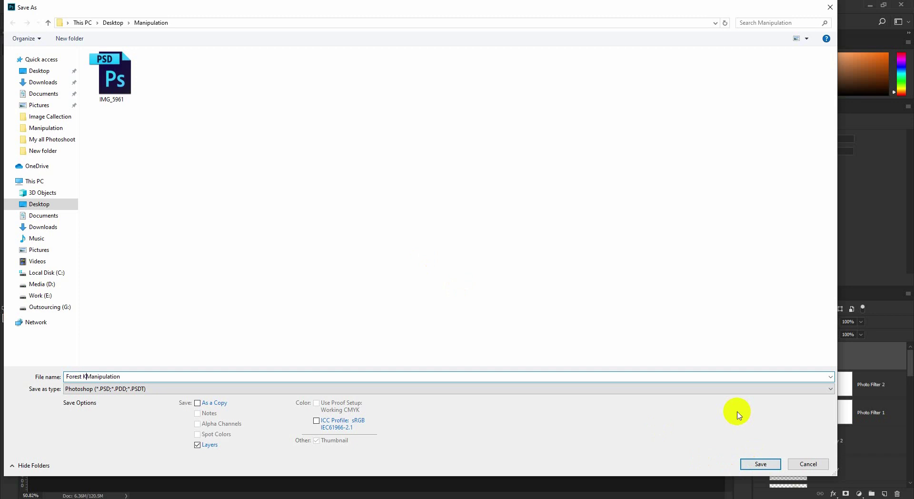
# Save as Forest King Manipulation.psd and apply Imagenomic Portraiture smoothing to Layer 4
pyautogui.press('Return')
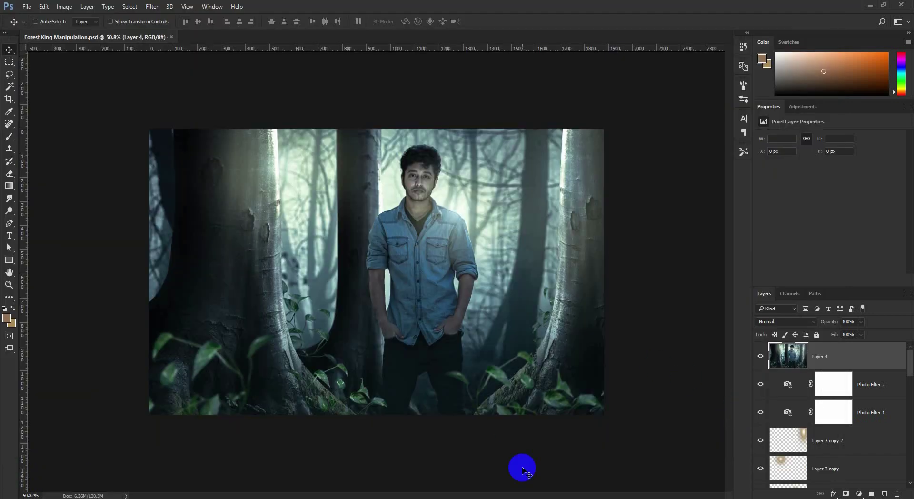
pyautogui.scroll(1, 452, 361)
pyautogui.click(152, 6)
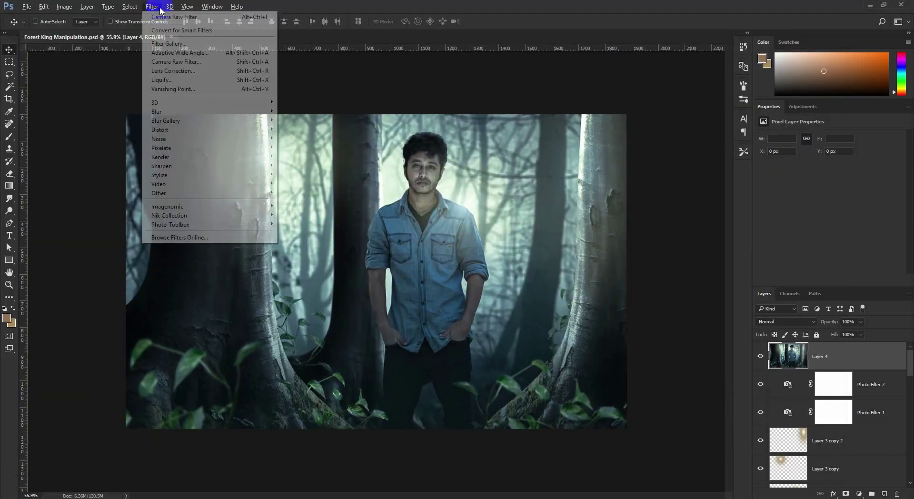
pyautogui.moveTo(168, 207)
pyautogui.click(295, 206)
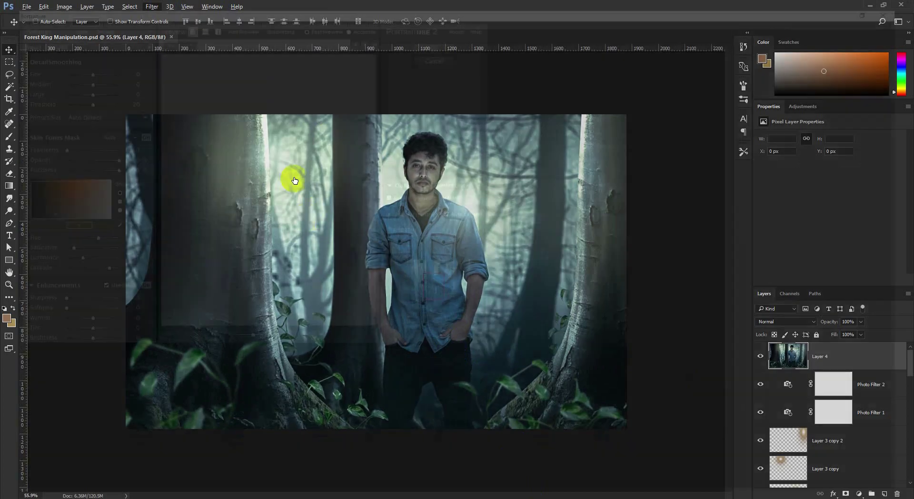
pyautogui.click(854, 40)
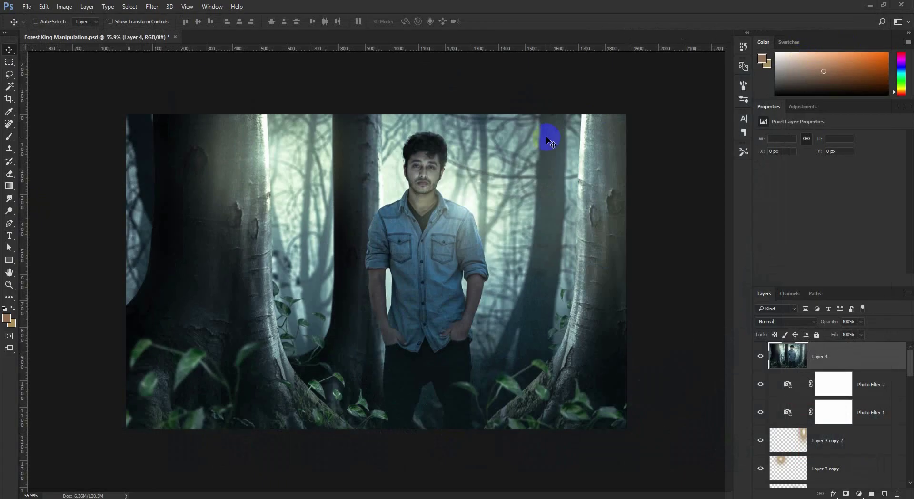
pyautogui.click(152, 7)
pyautogui.moveTo(169, 215)
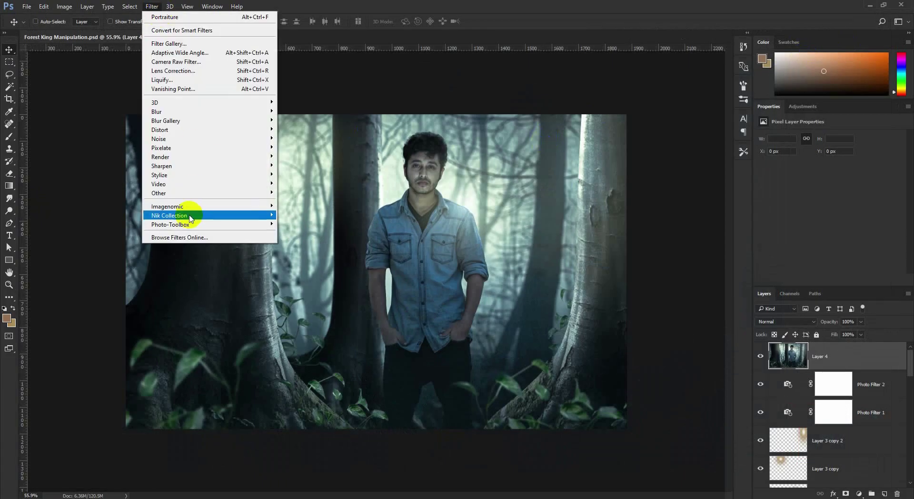
# Apply Viveza 2 with Structure at 14% as a new Viveza 2 layer
pyautogui.click(300, 278)
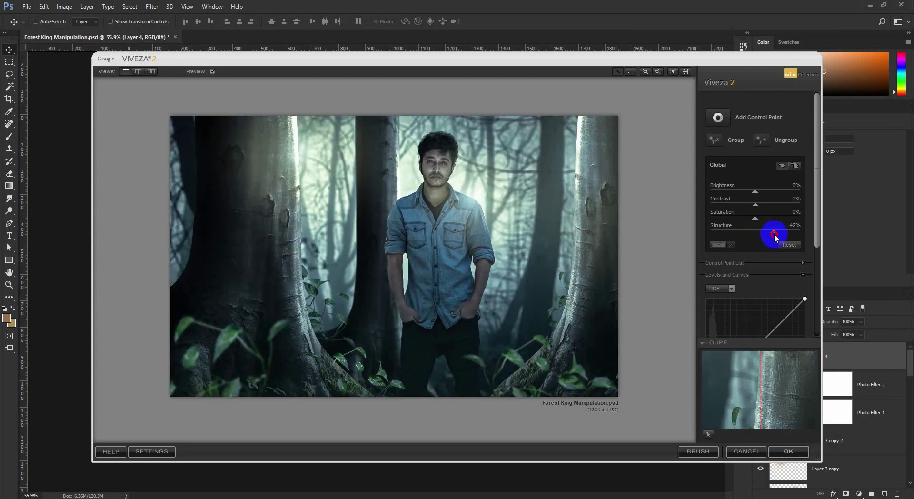
pyautogui.moveTo(763, 237); pyautogui.dragTo(761, 236)
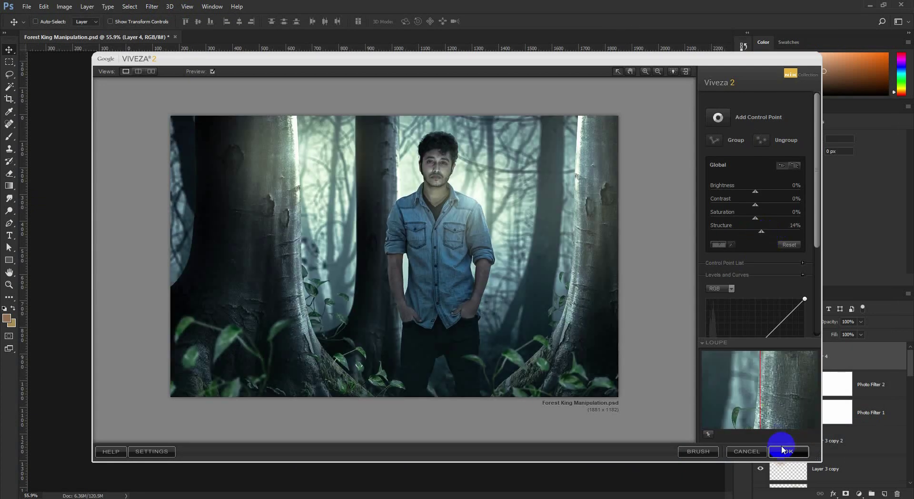
pyautogui.click(786, 452)
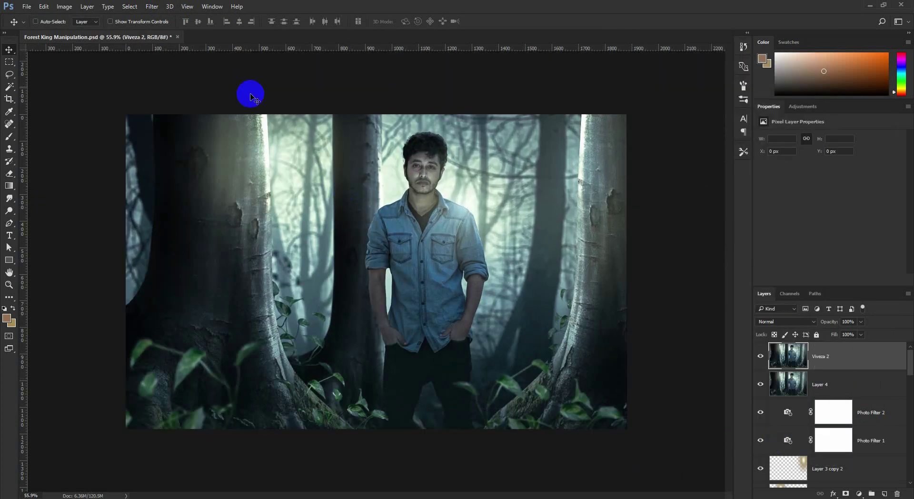
pyautogui.click(152, 7)
pyautogui.click(310, 216)
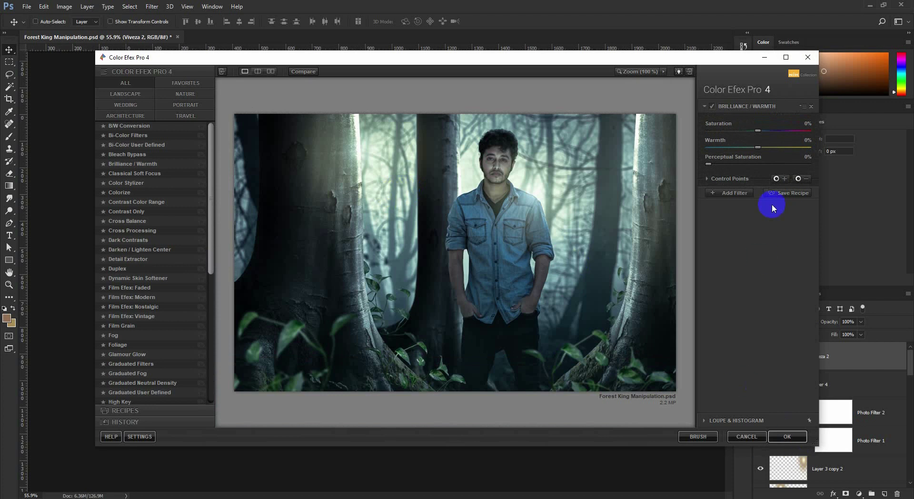
# In Color Efex Pro 4, try Colorize, Contrast Only and Cross Balance's Tungsten To Daylight (2) preset
pyautogui.click(126, 184)
pyautogui.click(127, 194)
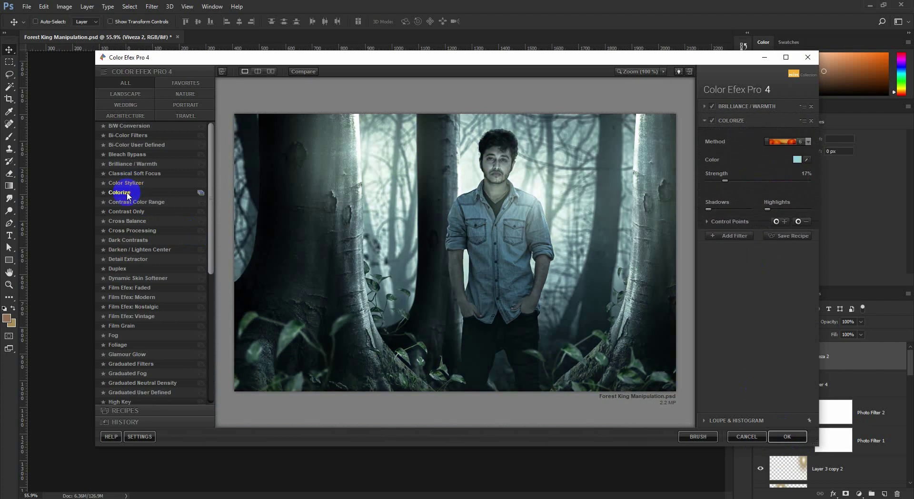
pyautogui.click(133, 212)
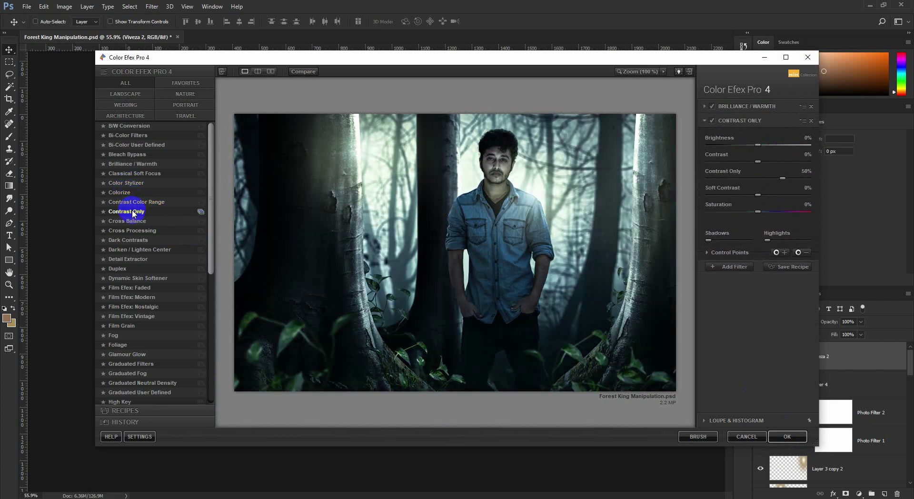
pyautogui.click(129, 221)
pyautogui.click(760, 142)
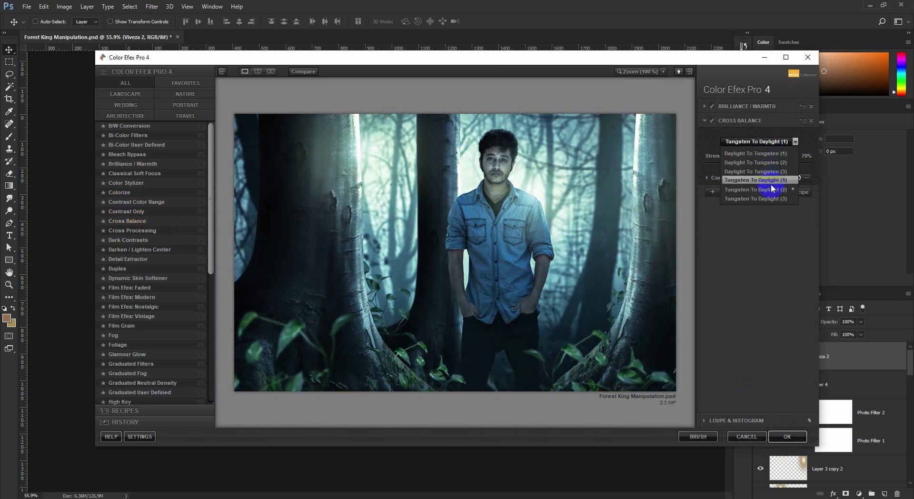
pyautogui.click(771, 189)
# Grade with Cross Processing method L05 and apply it as a Color Efex Pro 4 layer
pyautogui.click(133, 230)
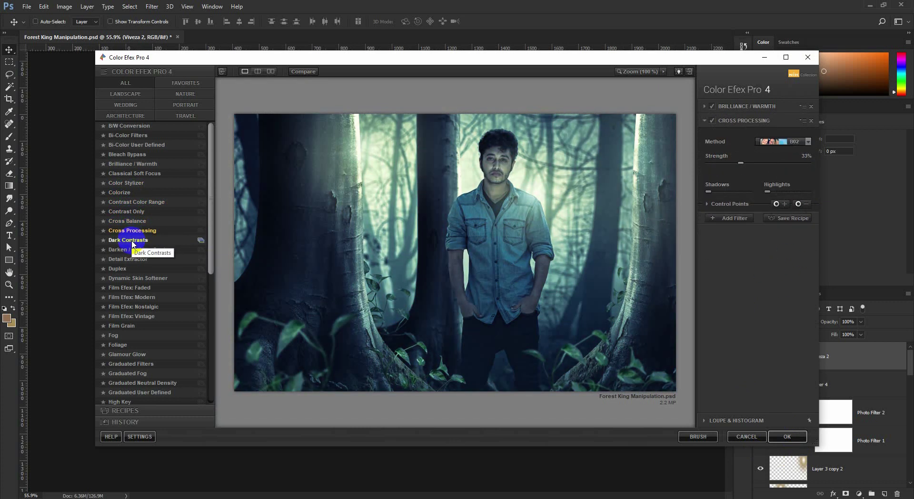
pyautogui.click(786, 142)
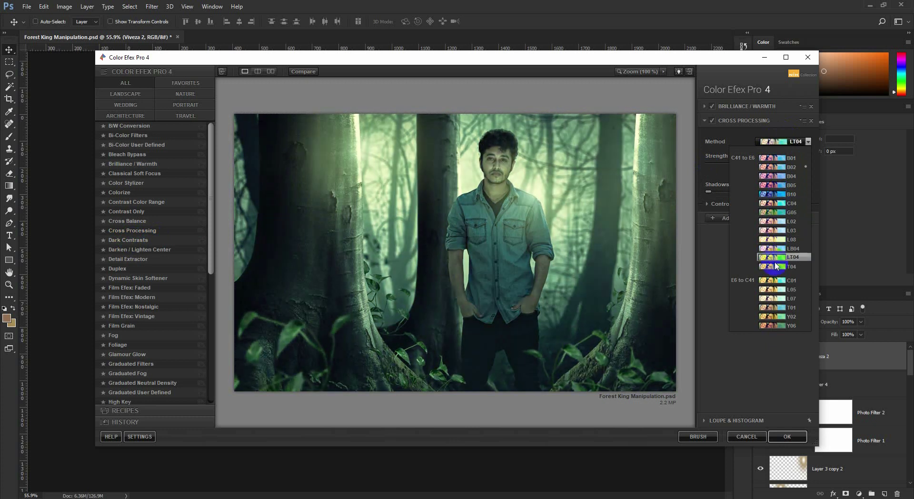
pyautogui.click(775, 290)
pyautogui.click(716, 120)
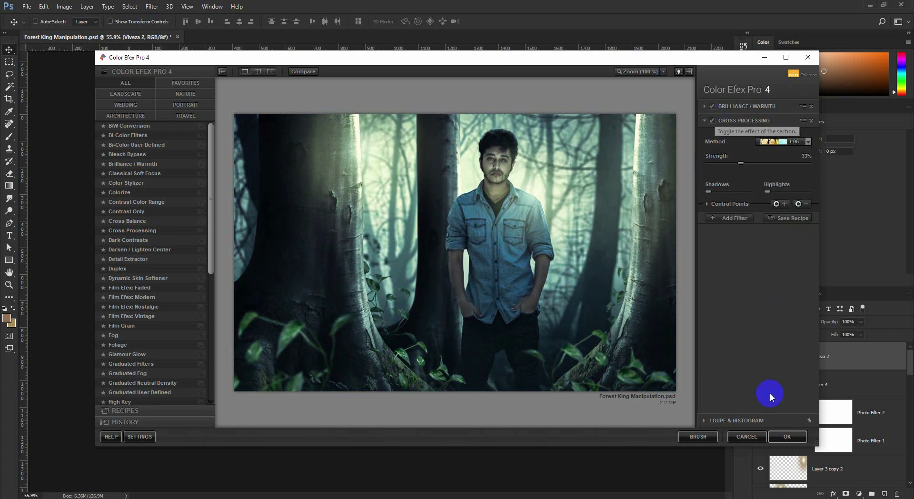
pyautogui.click(787, 437)
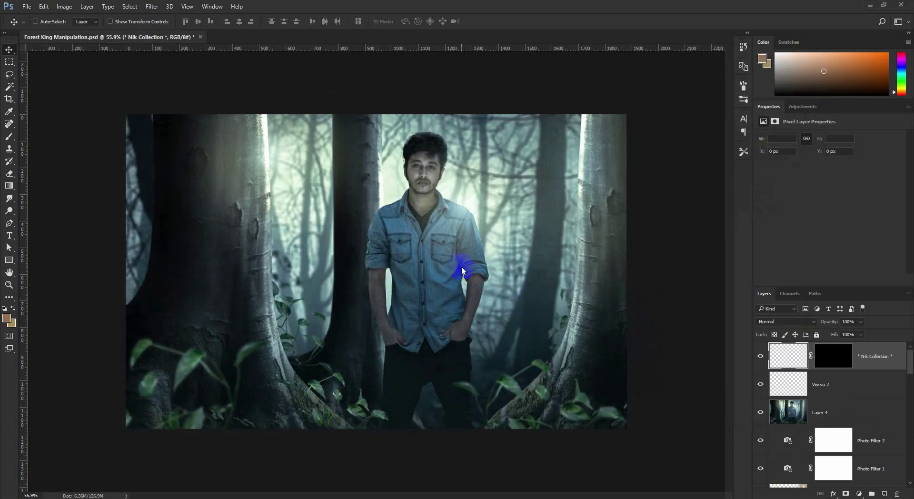
# Preview 2Strip and other Color Lookup grades, delete the lookup layer, and save the poster
pyautogui.click(860, 494)
pyautogui.click(837, 427)
pyautogui.click(809, 137)
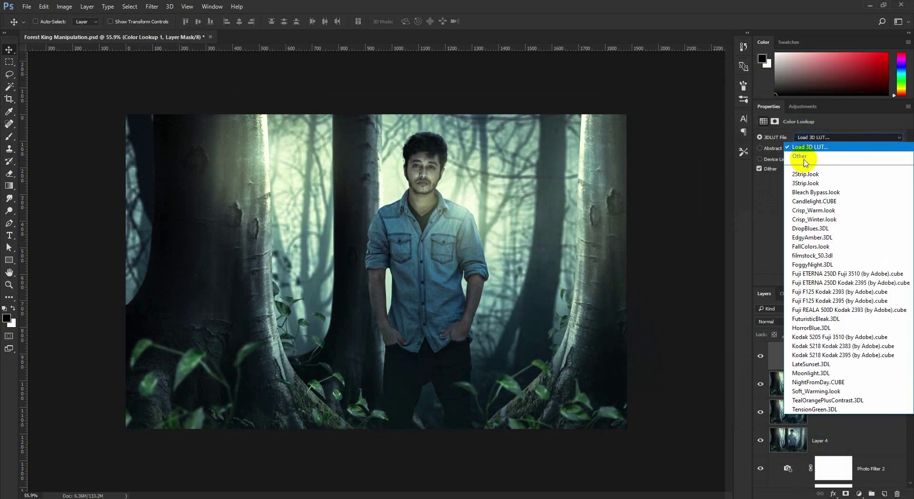
pyautogui.click(806, 174)
pyautogui.click(814, 138)
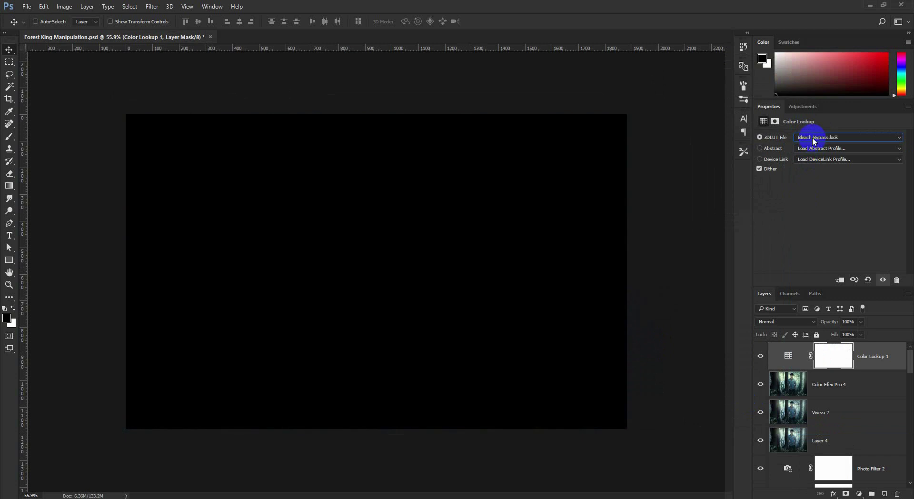
pyautogui.press('Down')
pyautogui.press('Down')
pyautogui.press('Down')
pyautogui.press('Down')
pyautogui.press('Down')
pyautogui.press('Down')
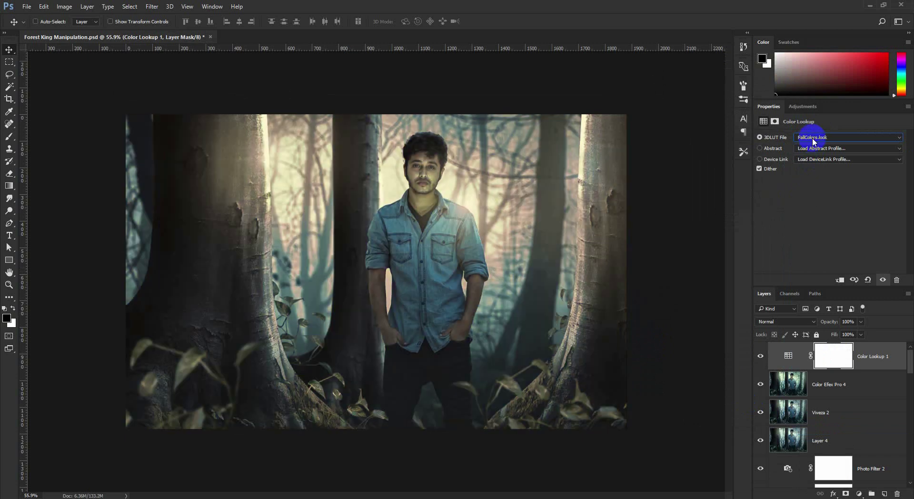
pyautogui.press('Down')
pyautogui.press('Down')
pyautogui.press('Down')
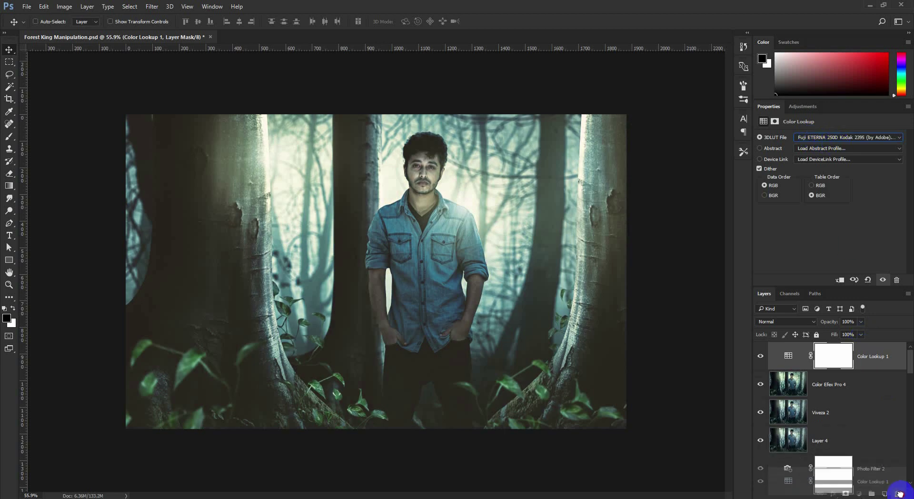
pyautogui.moveTo(865, 356); pyautogui.dragTo(897, 493)
pyautogui.hotkey('ctrl', 's')
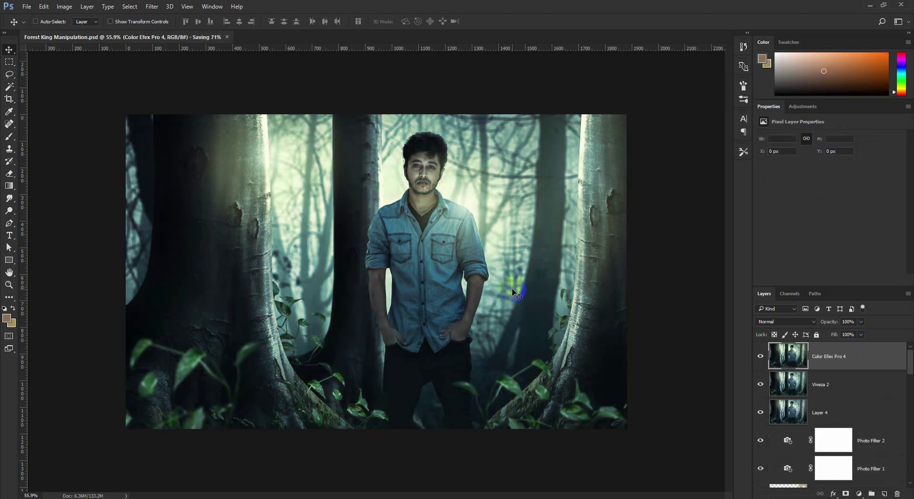
# Duplicate the Color Efex Pro 4 layer
pyautogui.scroll(2, 471, 285)
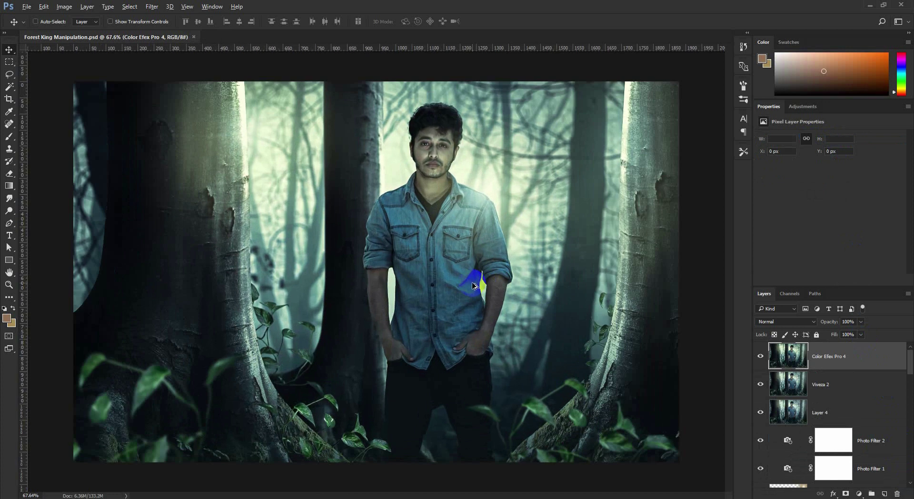
pyautogui.scroll(-1, 519, 218)
pyautogui.scroll(3, 428, 124)
pyautogui.scroll(3, 433, 92)
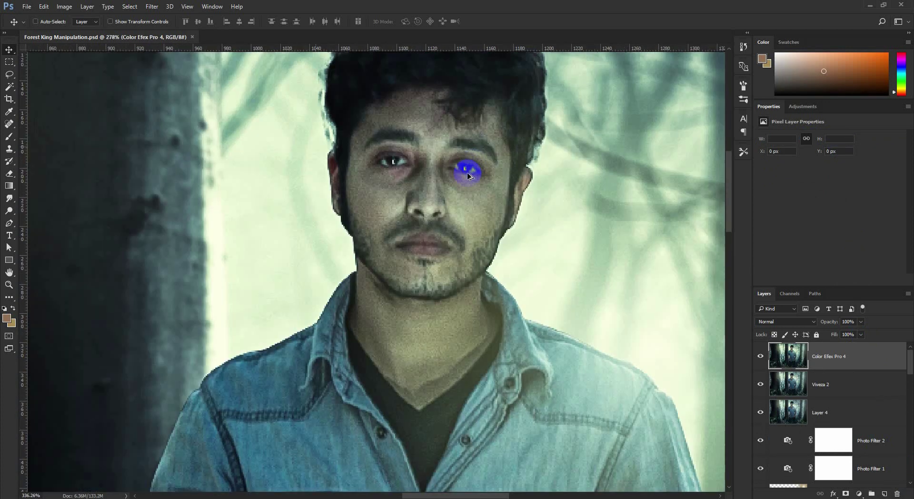
pyautogui.scroll(3, 463, 169)
pyautogui.hotkey('ctrl', 'j')
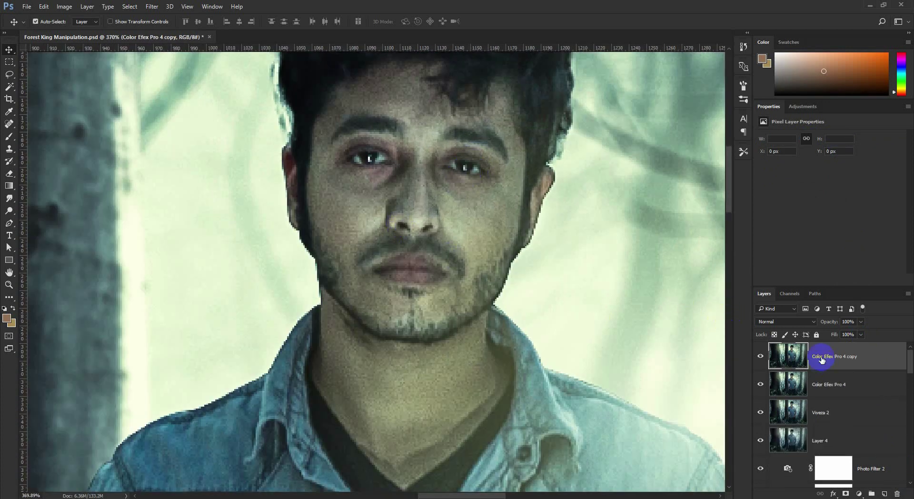
# Select the Smudge Tool and set its brush size to 70, then shrink it
pyautogui.click(11, 209)
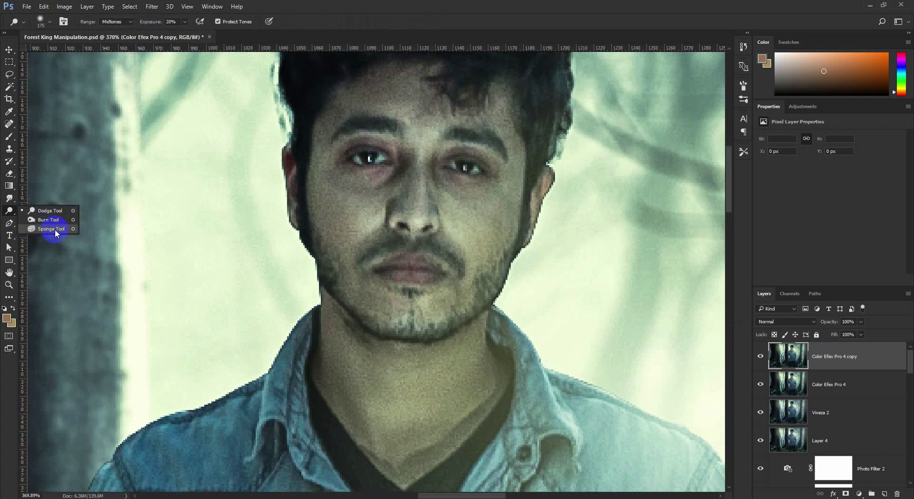
pyautogui.click(10, 198)
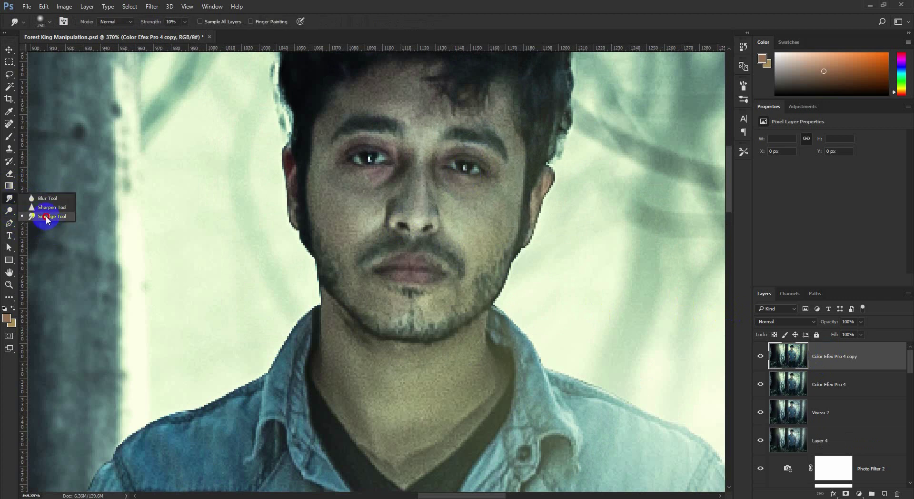
pyautogui.click(48, 216)
pyautogui.click(171, 21)
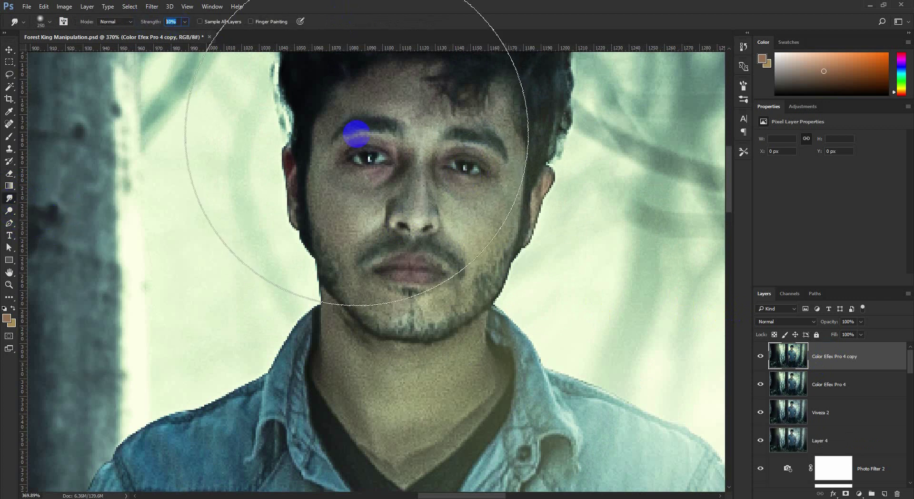
pyautogui.rightClick(360, 190)
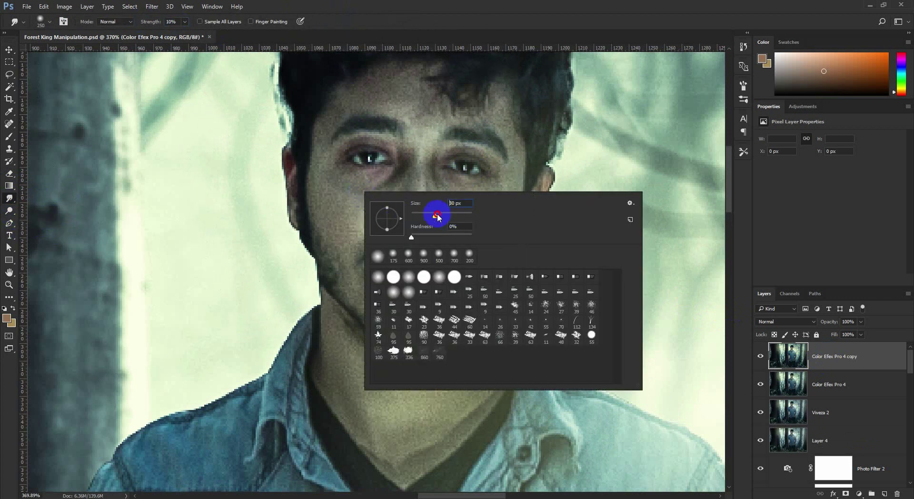
pyautogui.doubleClick(448, 204)
pyautogui.write('70')
pyautogui.press('Return')
pyautogui.press('[')
pyautogui.press('[')
pyautogui.press('[')
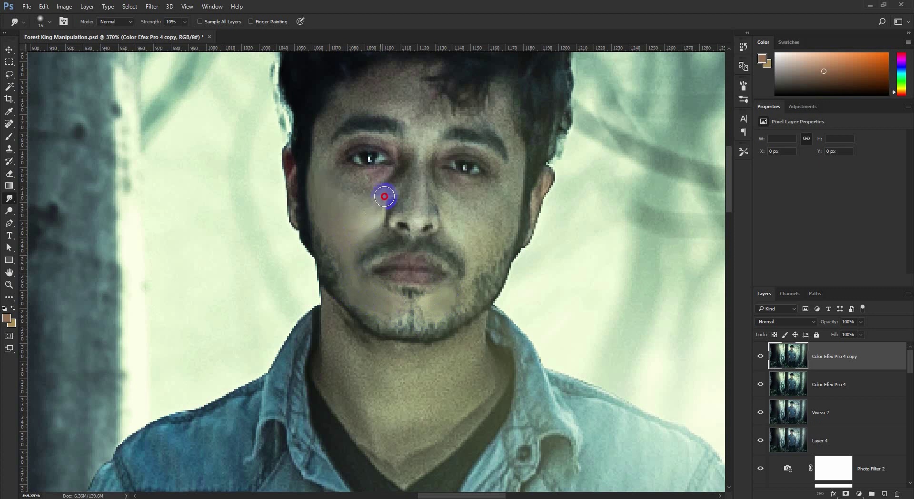
# Smudge the man's face, hand and both forearms at 10% strength, then fit the image on screen
pyautogui.moveTo(320, 145); pyautogui.dragTo(345, 100)
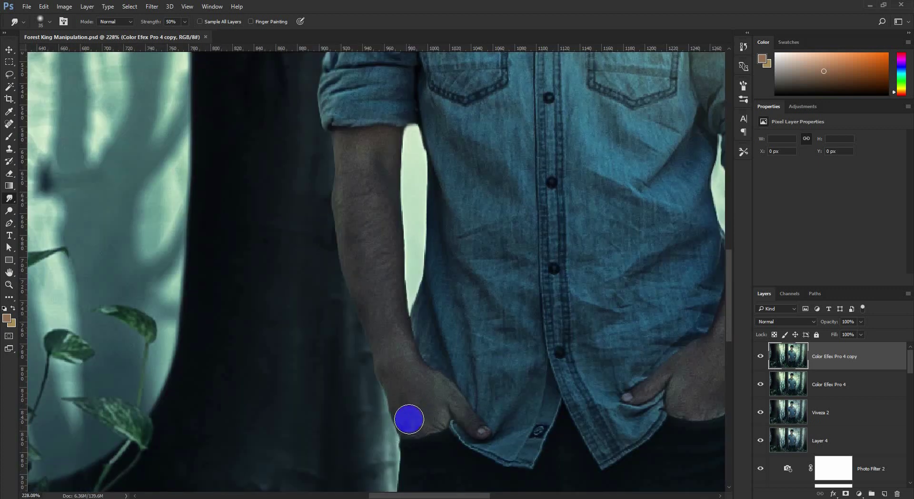
pyautogui.moveTo(409, 419)
pyautogui.mouseDown()
pyautogui.moveTo(392, 377)
pyautogui.moveTo(432, 416)
pyautogui.mouseUp()
pyautogui.press('[')
pyautogui.press('1')
pyautogui.moveTo(360, 313)
pyautogui.mouseDown()
pyautogui.moveTo(343, 142)
pyautogui.moveTo(388, 202)
pyautogui.moveTo(384, 341)
pyautogui.moveTo(364, 188)
pyautogui.mouseUp()
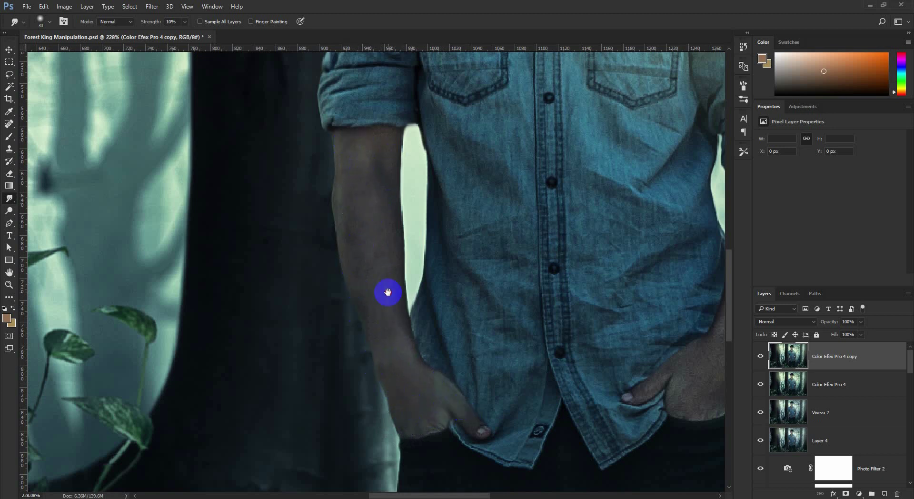
pyautogui.hscroll(3, 428, 310)
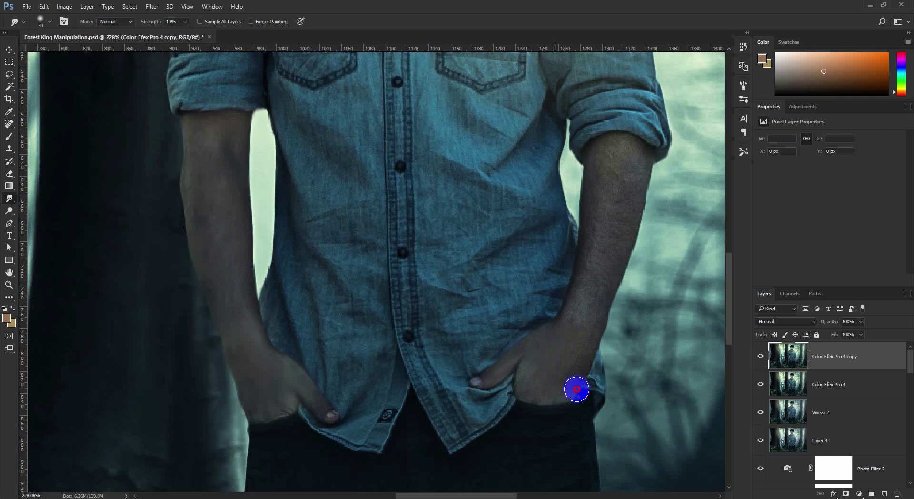
pyautogui.moveTo(566, 396)
pyautogui.mouseDown()
pyautogui.moveTo(633, 145)
pyautogui.moveTo(598, 333)
pyautogui.moveTo(578, 310)
pyautogui.moveTo(604, 313)
pyautogui.mouseUp()
pyautogui.hotkey('ctrl', '0')
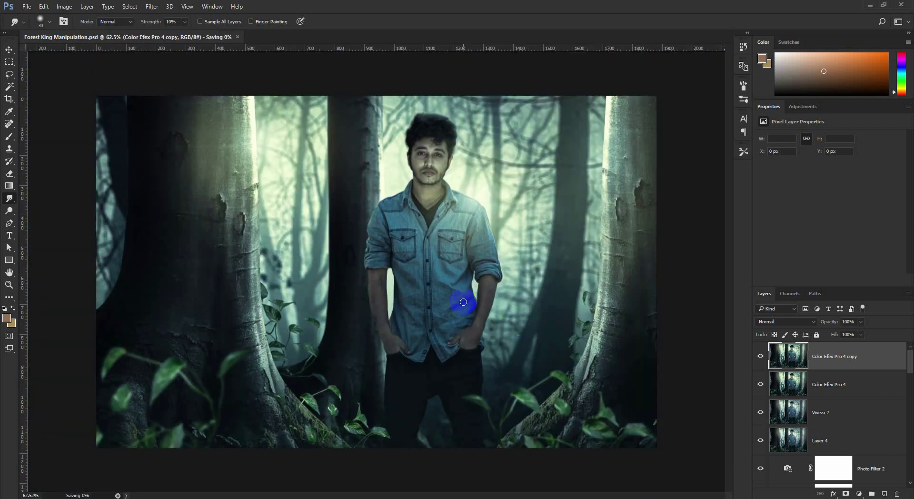
pyautogui.scroll(-1, 464, 300)
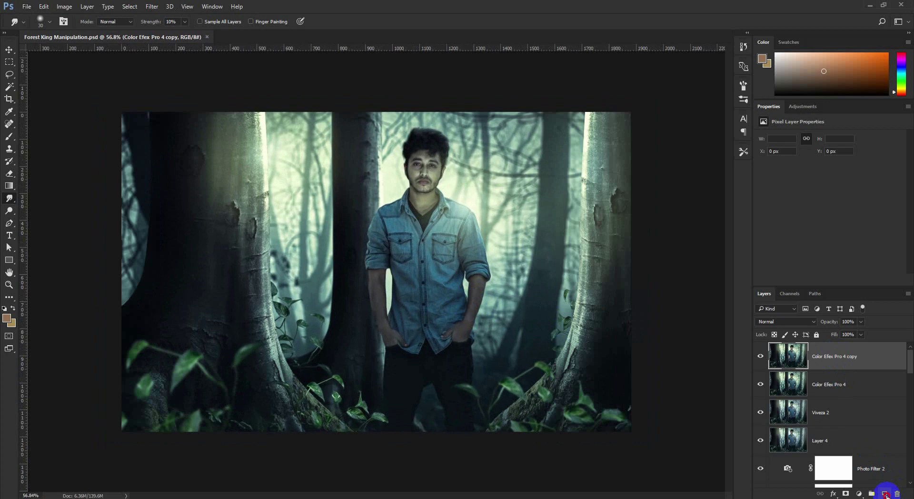
# Add a new layer filled with 50% Gray and set its blend mode to Overlay
pyautogui.click(884, 493)
pyautogui.click(43, 7)
pyautogui.click(70, 156)
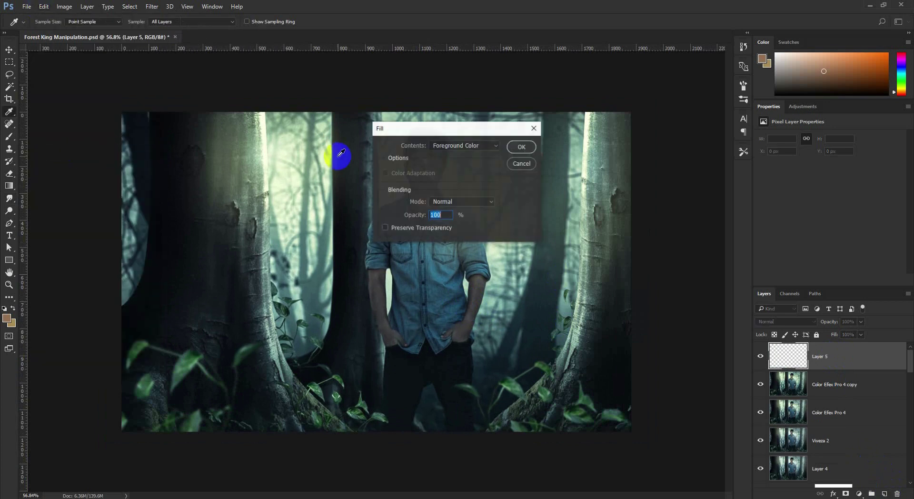
pyautogui.click(458, 146)
pyautogui.click(461, 217)
pyautogui.click(522, 147)
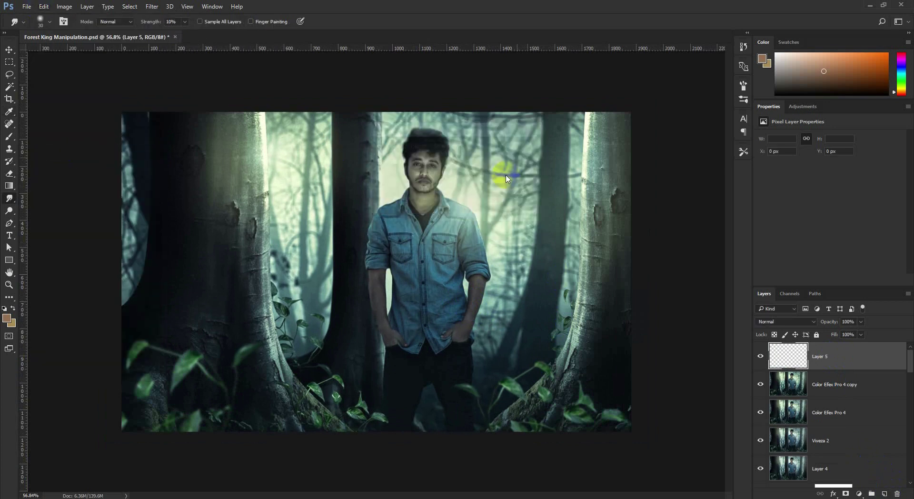
pyautogui.click(786, 322)
pyautogui.click(765, 415)
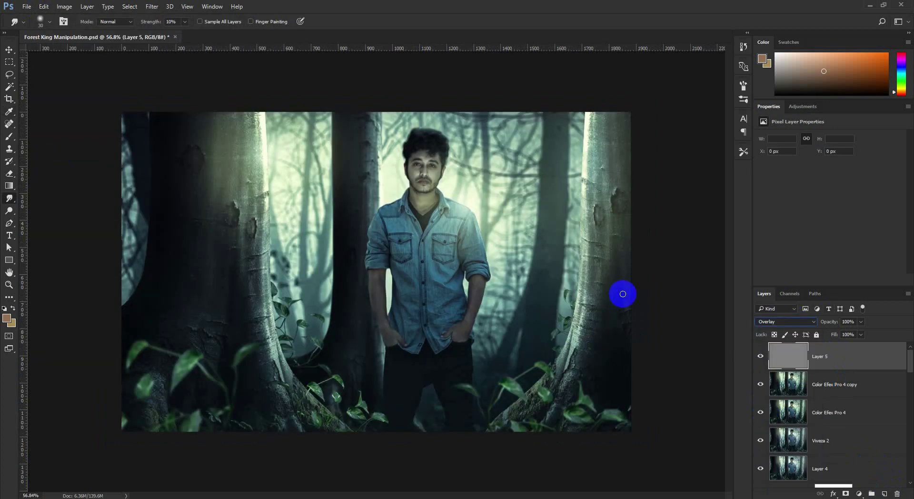
# Select the Dodge Tool with a smaller brush and 10% exposure
pyautogui.rightClick(9, 198)
pyautogui.click(9, 211)
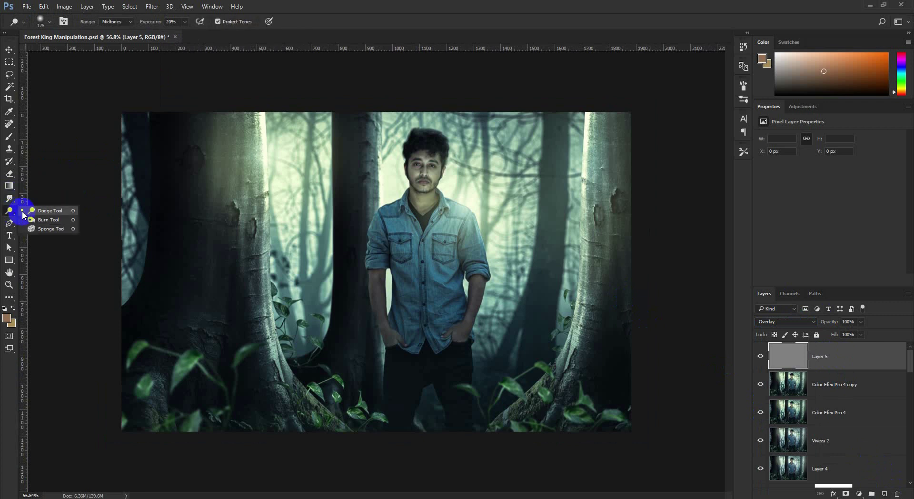
pyautogui.click(38, 211)
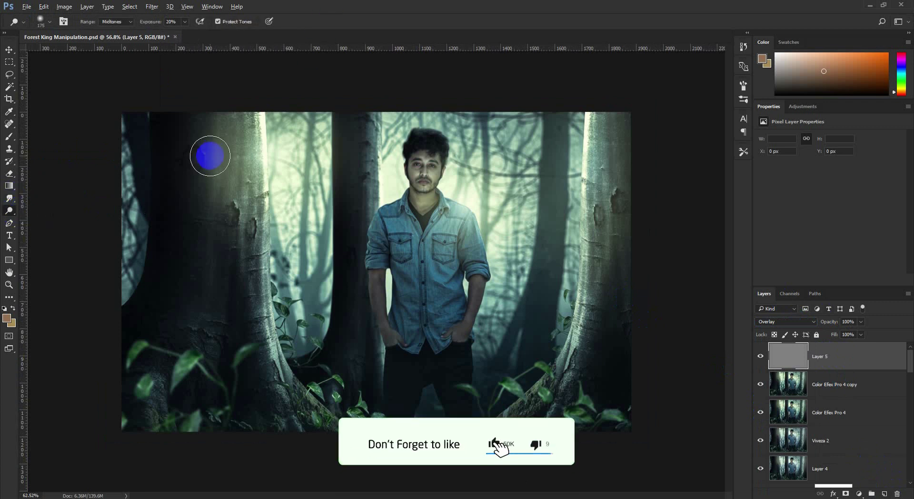
pyautogui.hotkey('ctrl', '+')
pyautogui.press('[')
pyautogui.press('[')
pyautogui.press('[')
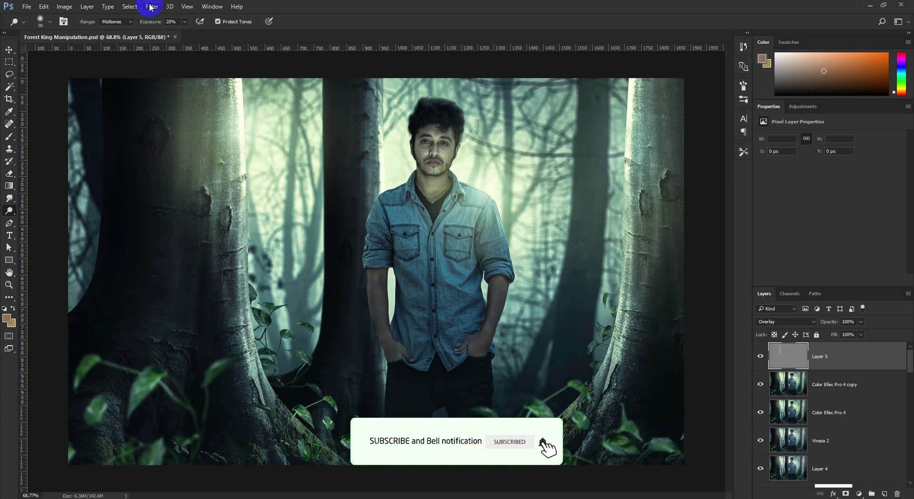
pyautogui.click(172, 22)
pyautogui.write('10')
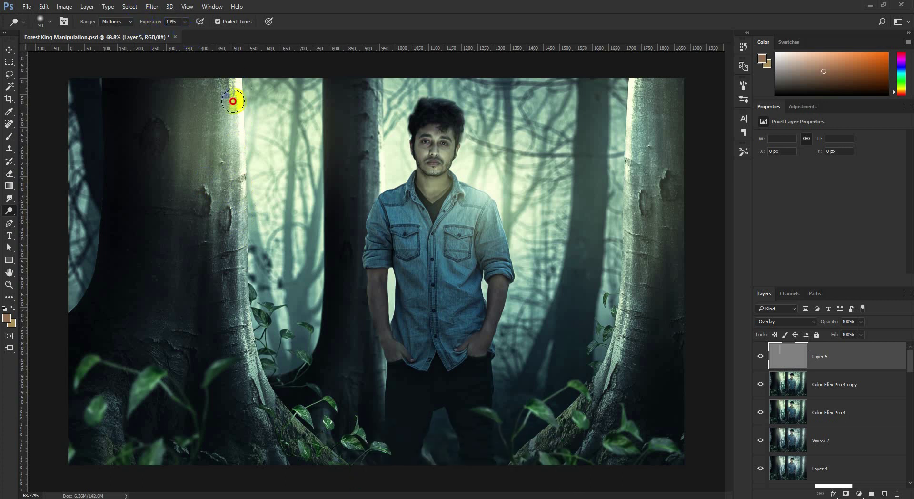
# Dodge the lit edge and bark of the left tree trunk
pyautogui.moveTo(233, 271); pyautogui.dragTo(304, 426)
pyautogui.scroll(3, 286, 415)
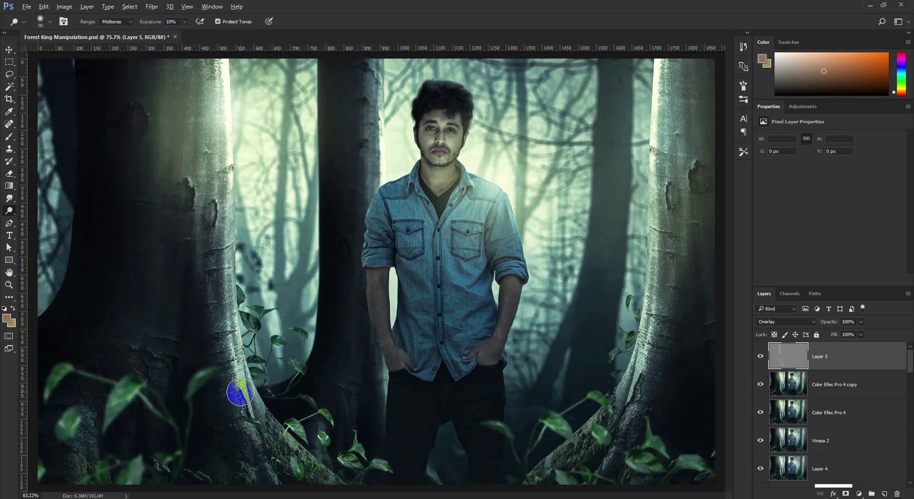
pyautogui.moveTo(263, 402); pyautogui.dragTo(312, 377)
pyautogui.press('[')
pyautogui.press('[')
pyautogui.press('[')
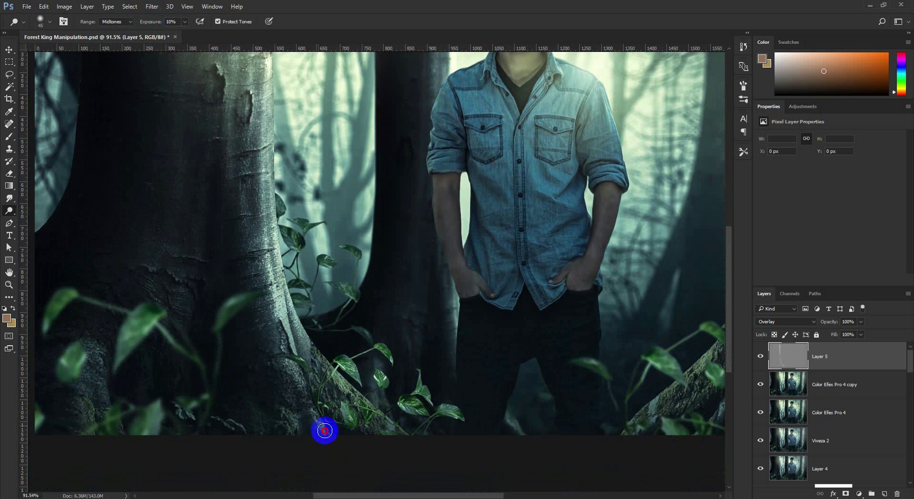
pyautogui.moveTo(315, 416); pyautogui.dragTo(288, 334)
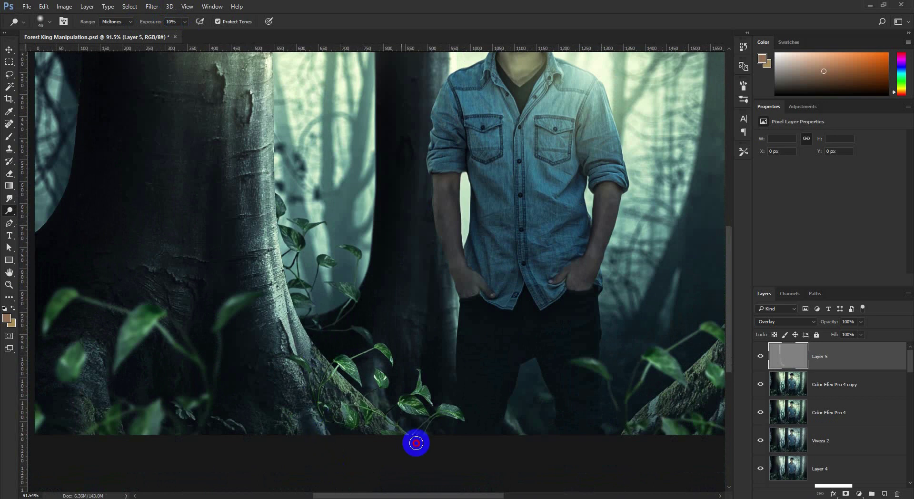
pyautogui.scroll(1, 315, 371)
pyautogui.moveTo(257, 310); pyautogui.dragTo(251, 198)
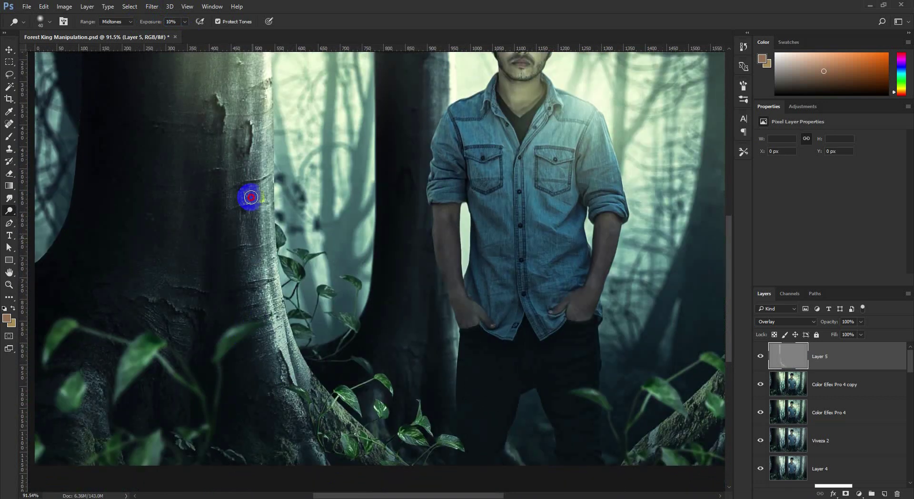
pyautogui.scroll(1, 231, 222)
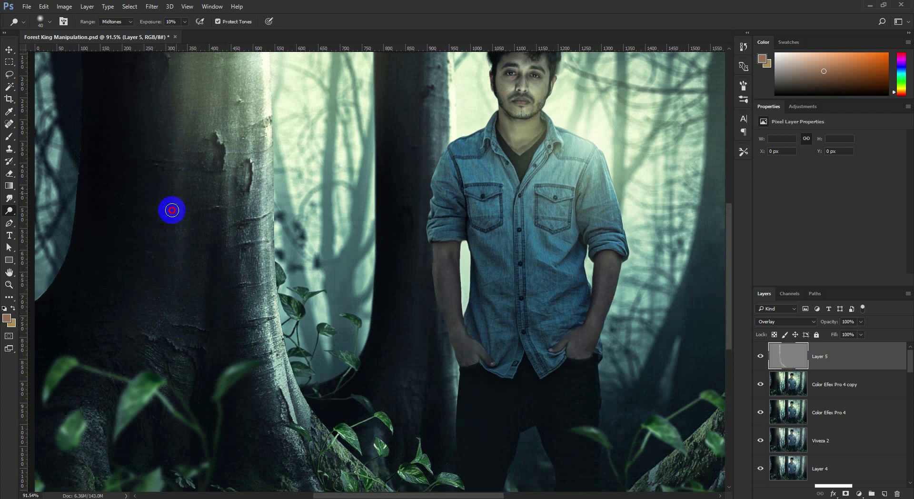
pyautogui.scroll(2, 231, 209)
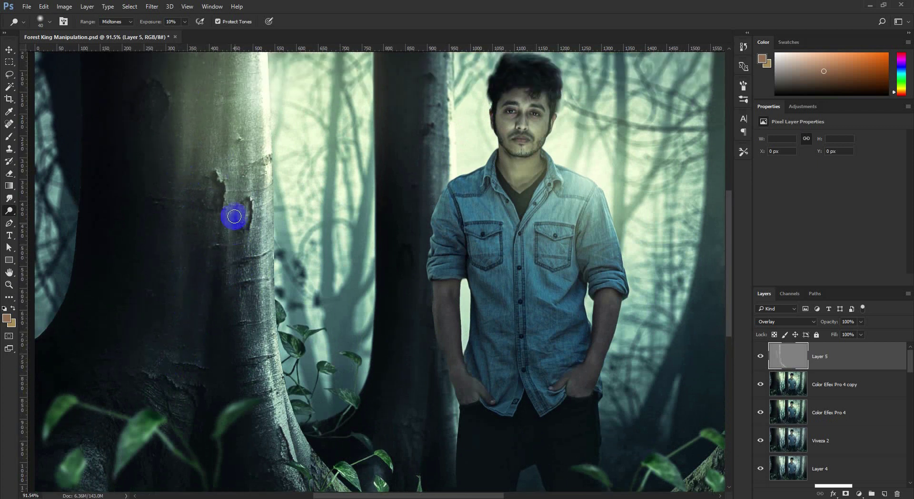
pyautogui.scroll(1, 236, 107)
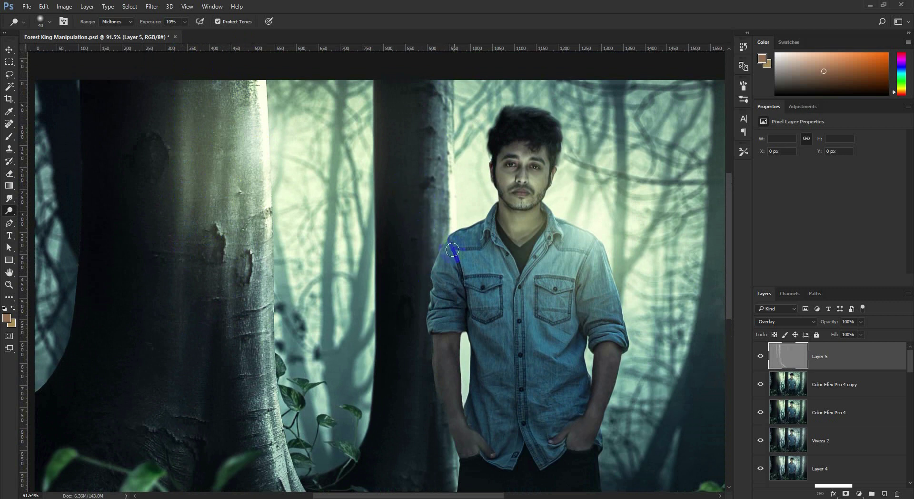
pyautogui.scroll(-4, 419, 241)
# Dodge the man's arm, forearm, forehead and shirt hem
pyautogui.moveTo(393, 267); pyautogui.dragTo(408, 222)
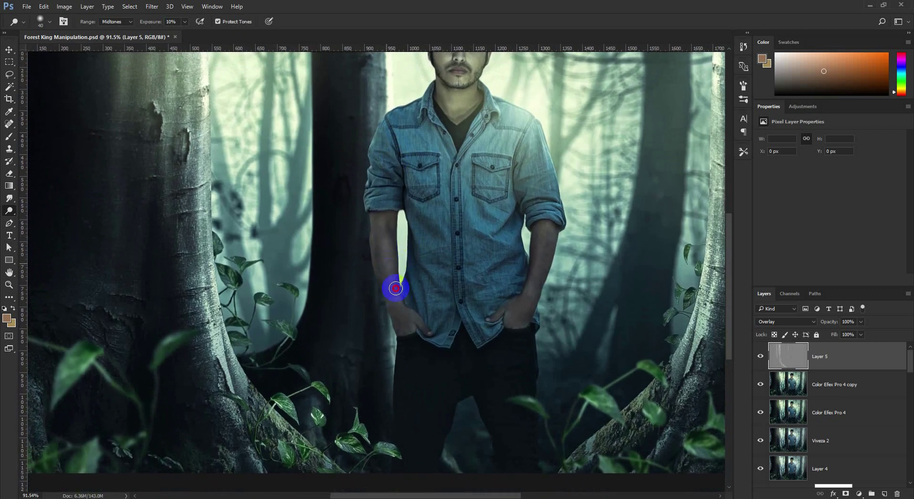
pyautogui.moveTo(530, 299); pyautogui.dragTo(525, 295)
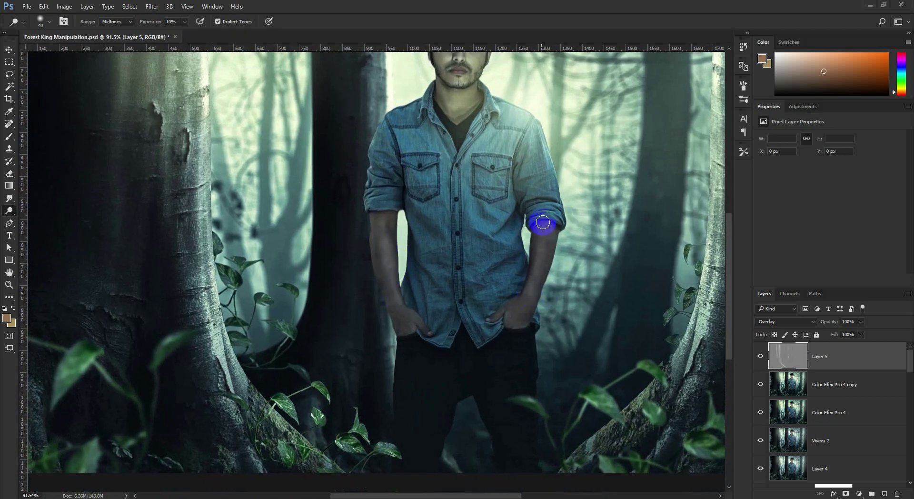
pyautogui.moveTo(549, 240); pyautogui.dragTo(500, 305)
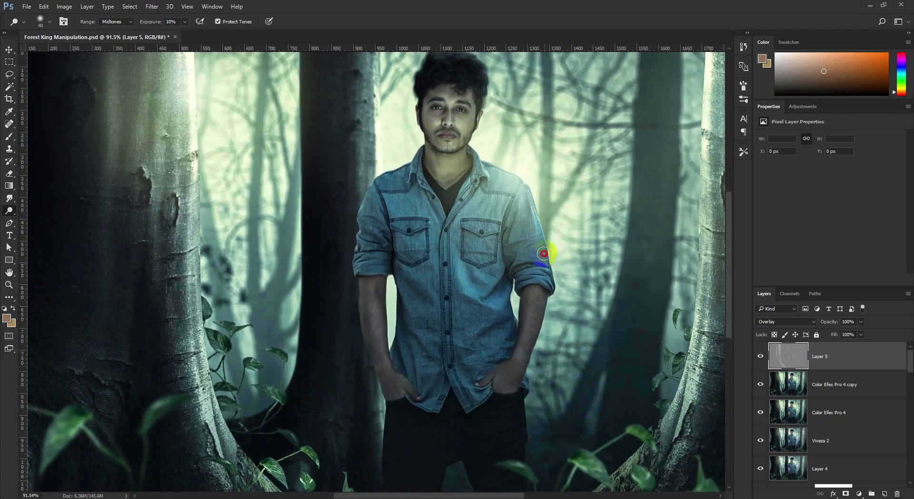
pyautogui.moveTo(428, 286)
pyautogui.mouseDown()
pyautogui.moveTo(363, 265)
pyautogui.moveTo(399, 229)
pyautogui.mouseUp()
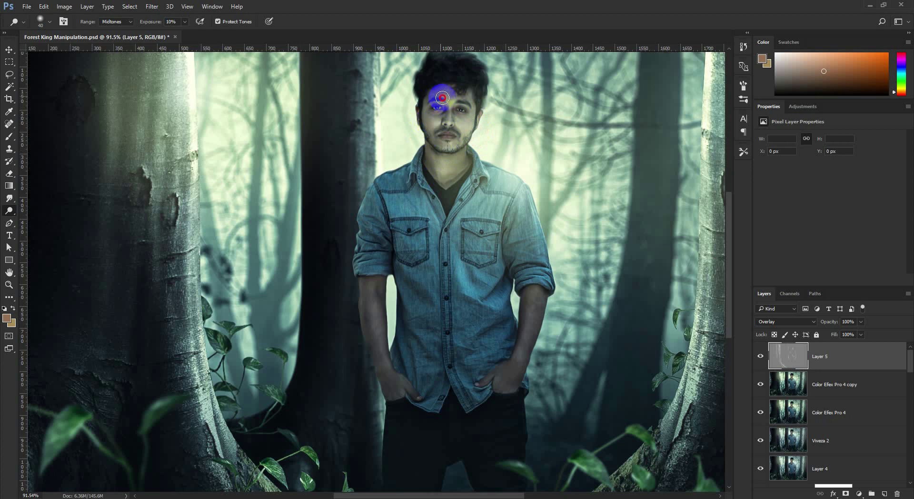
pyautogui.moveTo(454, 98); pyautogui.dragTo(462, 98)
pyautogui.moveTo(479, 390)
pyautogui.mouseDown()
pyautogui.moveTo(432, 407)
pyautogui.moveTo(456, 371)
pyautogui.moveTo(416, 364)
pyautogui.mouseUp()
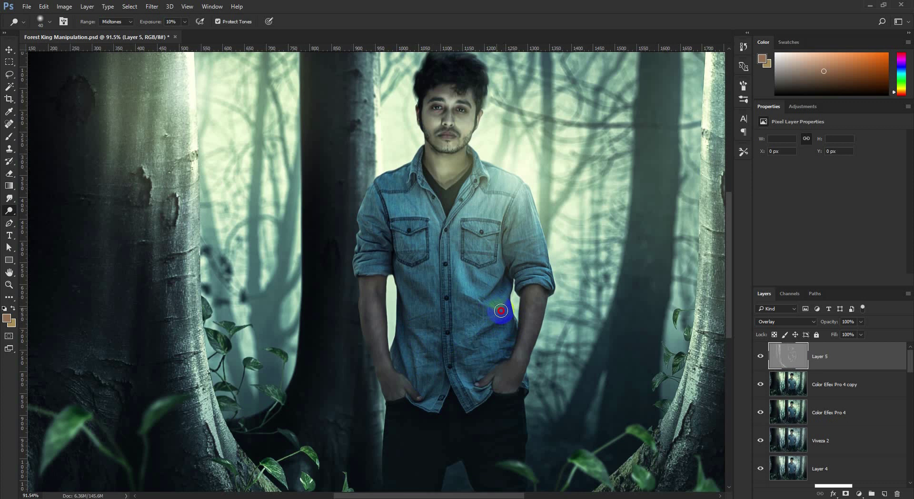
# Dodge the right trunk's root and edge and the area beside the middle trunk
pyautogui.scroll(-3, 544, 288)
pyautogui.hscroll(2, 544, 287)
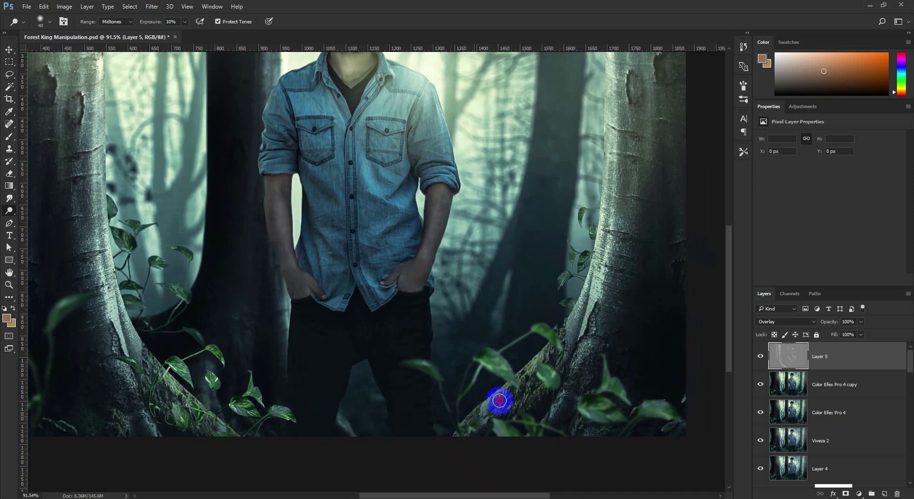
pyautogui.moveTo(500, 400); pyautogui.dragTo(596, 262)
pyautogui.scroll(2, 604, 218)
pyautogui.hscroll(1, 604, 219)
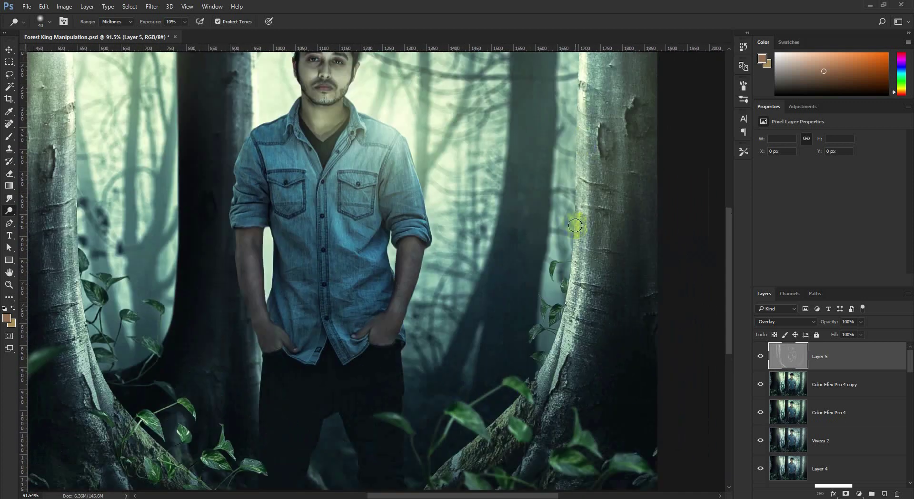
pyautogui.scroll(1, 571, 200)
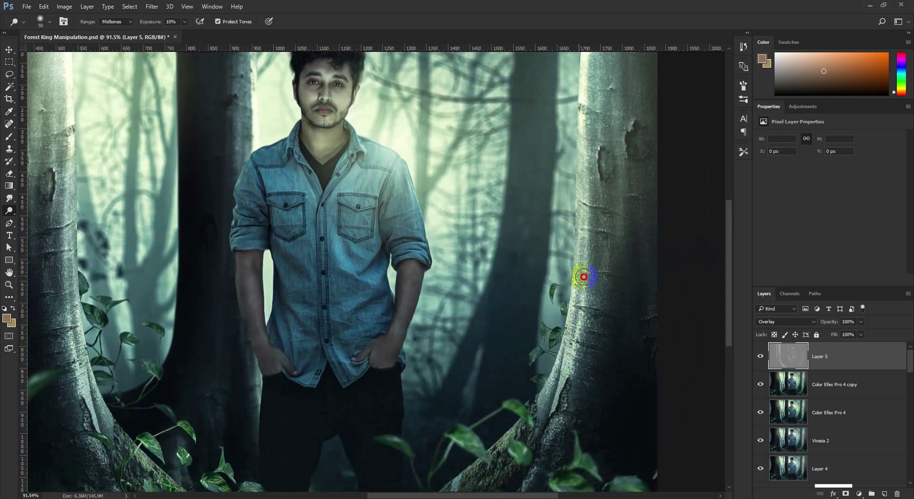
pyautogui.moveTo(620, 189); pyautogui.dragTo(612, 260)
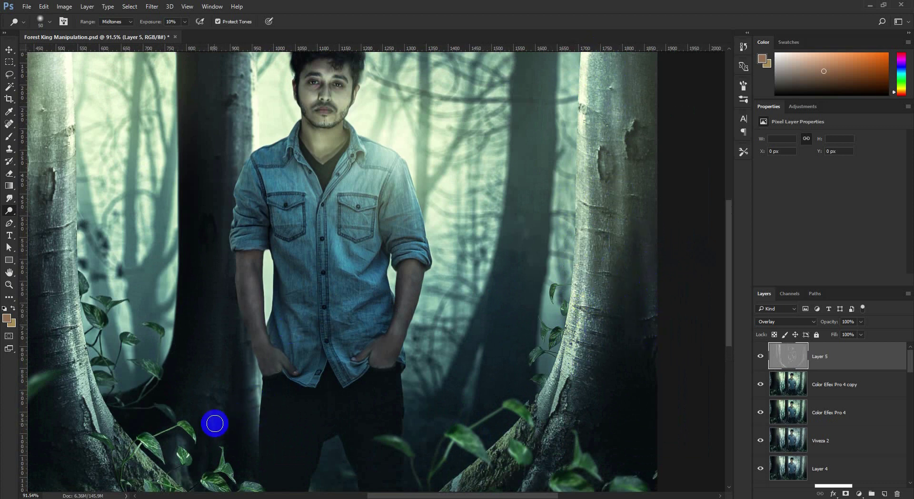
pyautogui.moveTo(227, 332)
pyautogui.mouseDown()
pyautogui.moveTo(184, 436)
pyautogui.moveTo(236, 142)
pyautogui.mouseUp()
pyautogui.scroll(-2, 632, 302)
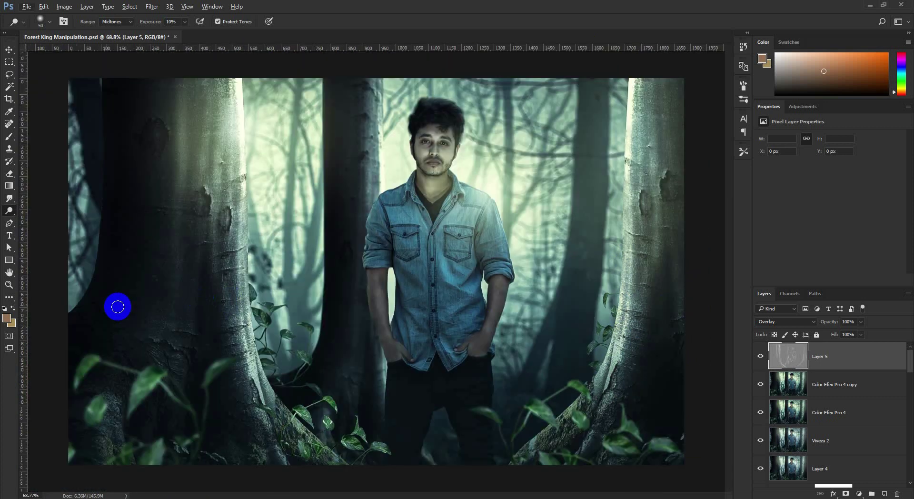
# Burn the shaded side of the left trunk and the bark across the middle trunk
pyautogui.rightClick(9, 210)
pyautogui.click(45, 219)
pyautogui.click(214, 132)
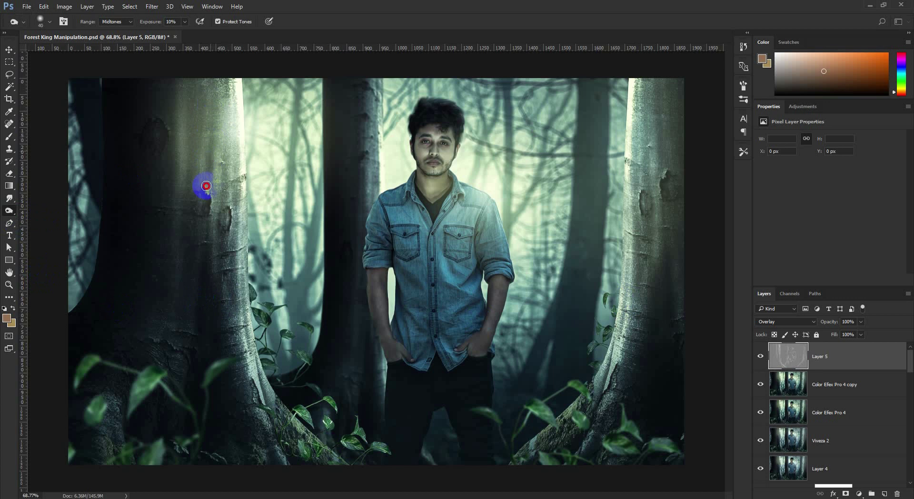
pyautogui.moveTo(206, 185)
pyautogui.mouseDown()
pyautogui.moveTo(190, 114)
pyautogui.moveTo(221, 232)
pyautogui.mouseUp()
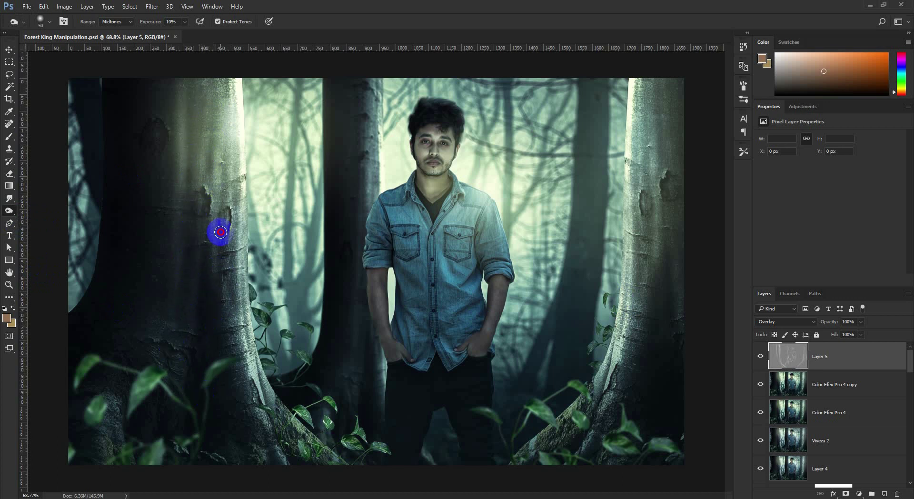
pyautogui.moveTo(266, 385)
pyautogui.mouseDown()
pyautogui.moveTo(368, 332)
pyautogui.moveTo(386, 272)
pyautogui.mouseUp()
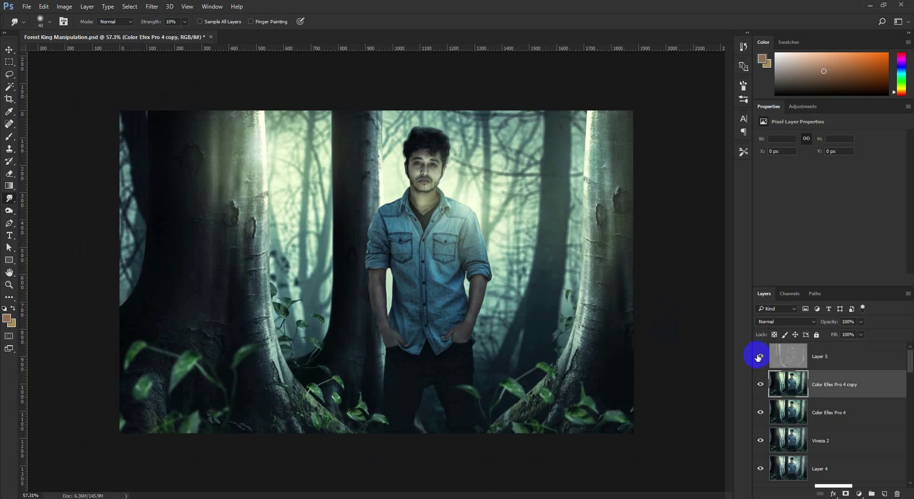
# Compare Layer 5 on and off, then stamp a merged copy of the image into new Layer 6
pyautogui.click(760, 356)
pyautogui.click(760, 356)
pyautogui.click(759, 357)
pyautogui.click(759, 357)
pyautogui.click(804, 355)
pyautogui.click(884, 494)
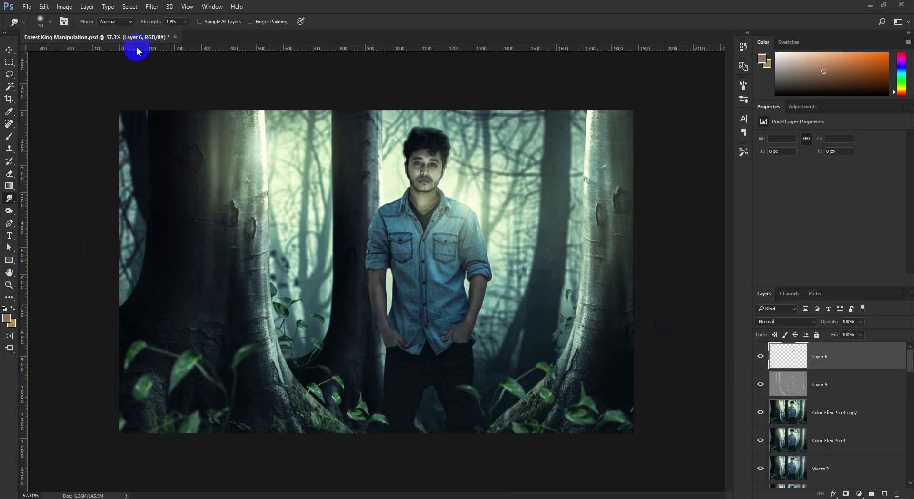
pyautogui.click(65, 6)
pyautogui.click(93, 143)
pyautogui.click(541, 147)
# Grade Layer 6 in Camera Raw: Clarity +23, Highlights +15, Whites +16, Blacks +12, Dehaze -13
pyautogui.click(9, 49)
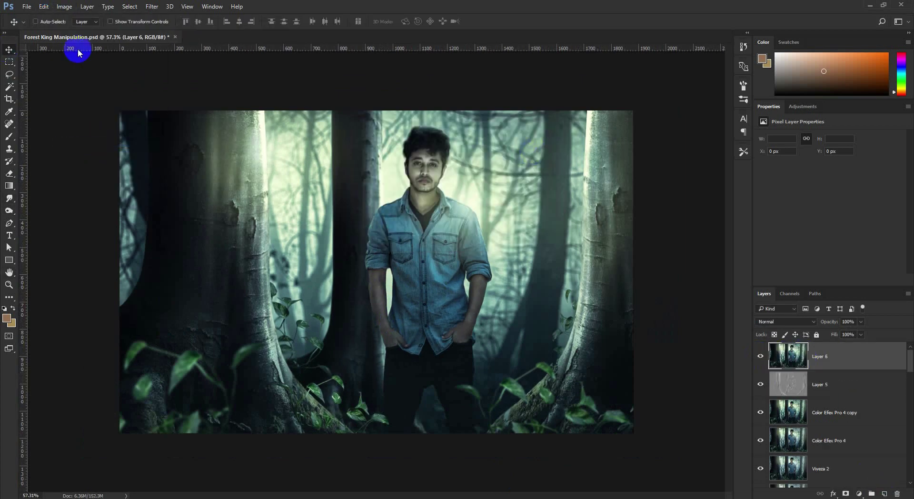
pyautogui.click(152, 6)
pyautogui.click(176, 62)
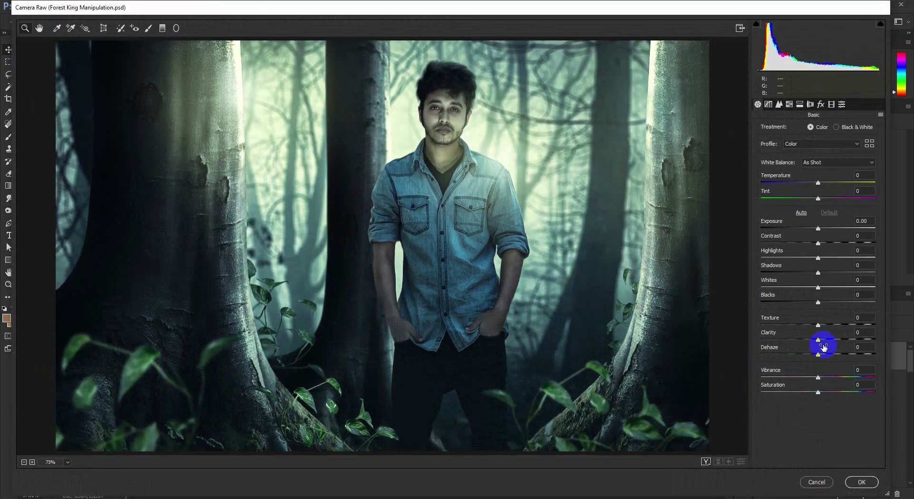
pyautogui.moveTo(818, 340); pyautogui.dragTo(832, 341)
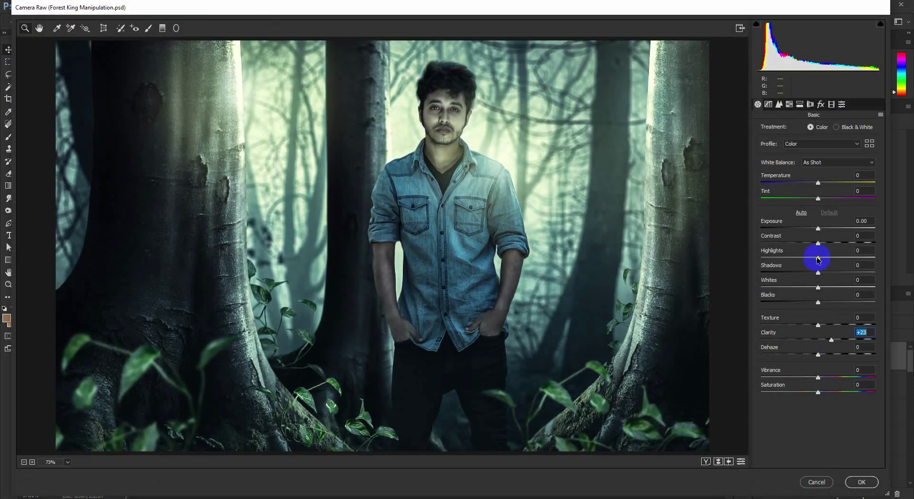
pyautogui.moveTo(818, 257)
pyautogui.mouseDown()
pyautogui.moveTo(831, 262)
pyautogui.moveTo(831, 288)
pyautogui.moveTo(807, 299)
pyautogui.moveTo(826, 301)
pyautogui.moveTo(795, 298)
pyautogui.moveTo(825, 302)
pyautogui.mouseUp()
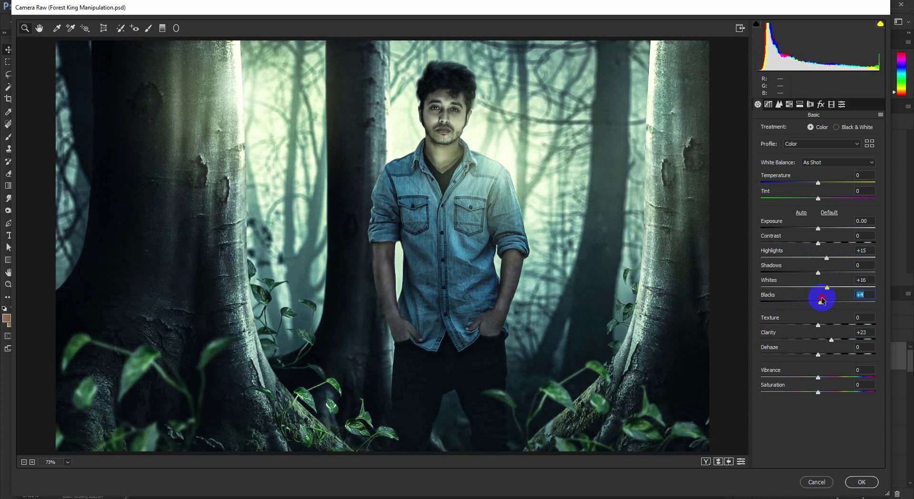
pyautogui.moveTo(818, 355)
pyautogui.mouseDown()
pyautogui.moveTo(826, 352)
pyautogui.moveTo(812, 351)
pyautogui.mouseUp()
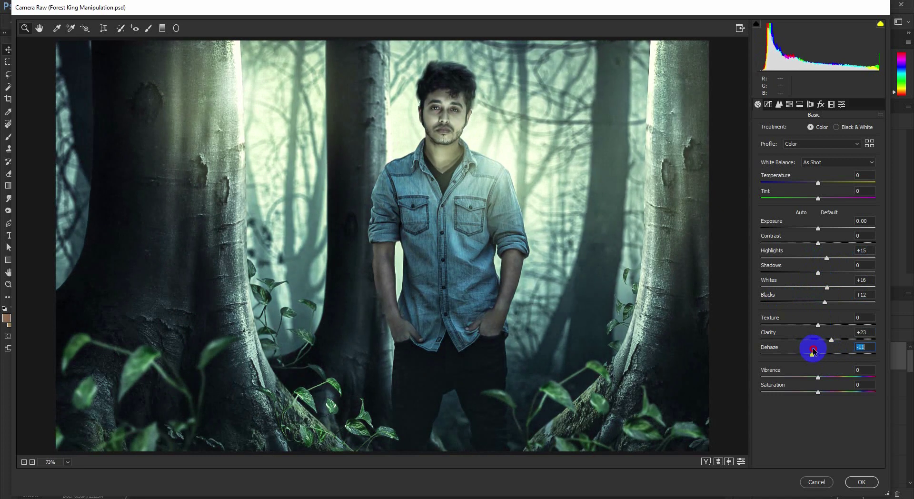
pyautogui.click(862, 482)
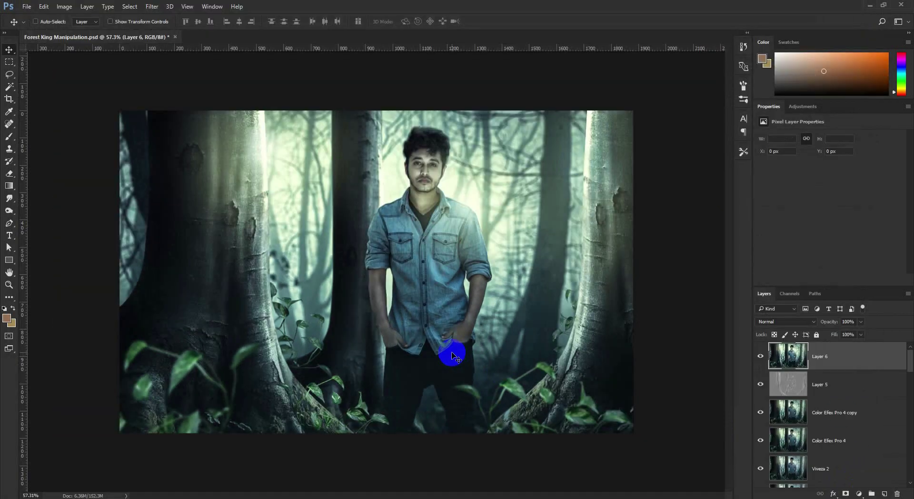
# Save, zoom in, and try a Color Lookup adjustment layer before deleting it unused
pyautogui.hotkey('ctrl', 's')
pyautogui.hotkey('ctrl', '+')
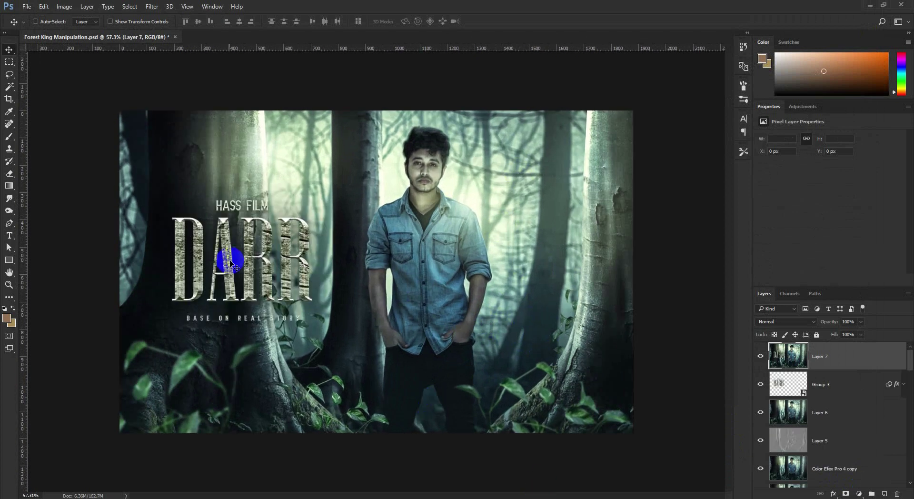
pyautogui.click(859, 494)
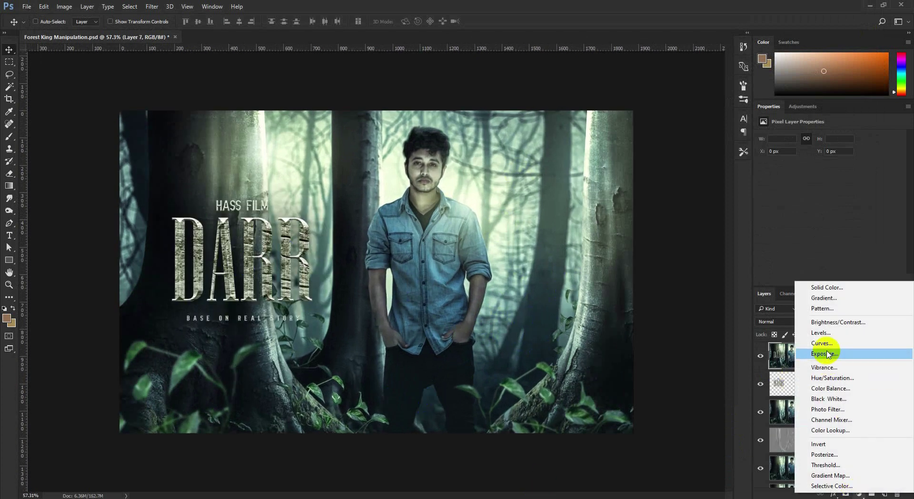
pyautogui.click(830, 430)
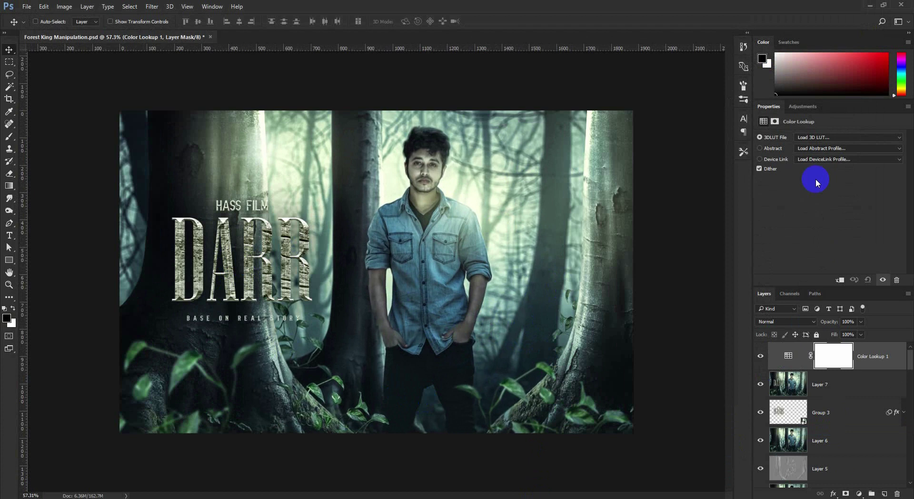
pyautogui.click(819, 137)
pyautogui.click(865, 390)
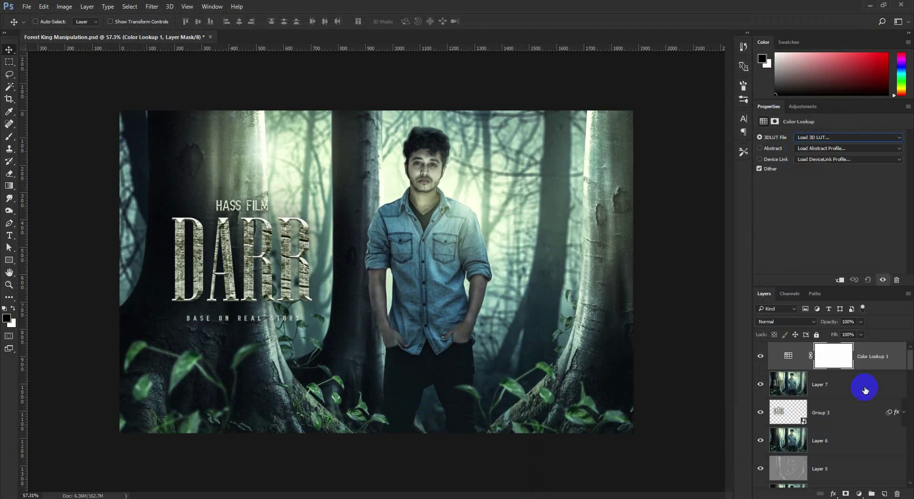
pyautogui.click(859, 493)
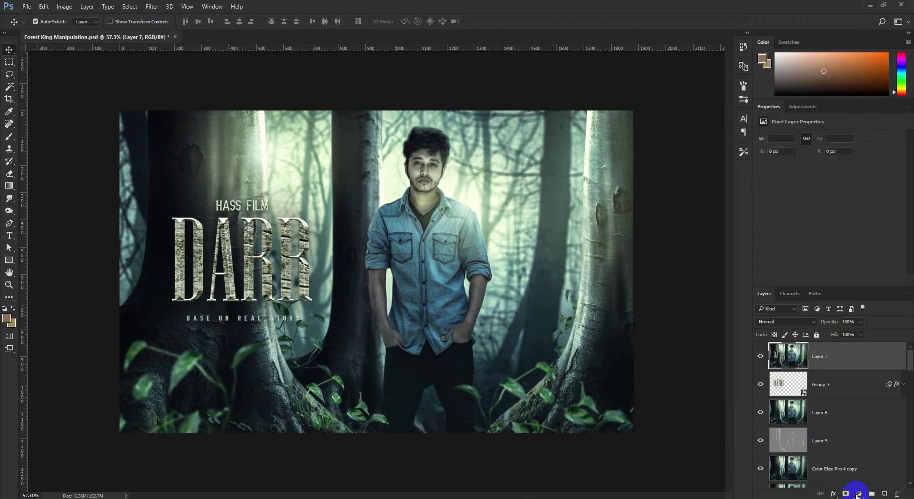
# Add a Deep Emerald Photo Filter at 25% density, save, and stamp all layers into one
pyautogui.click(859, 494)
pyautogui.click(828, 410)
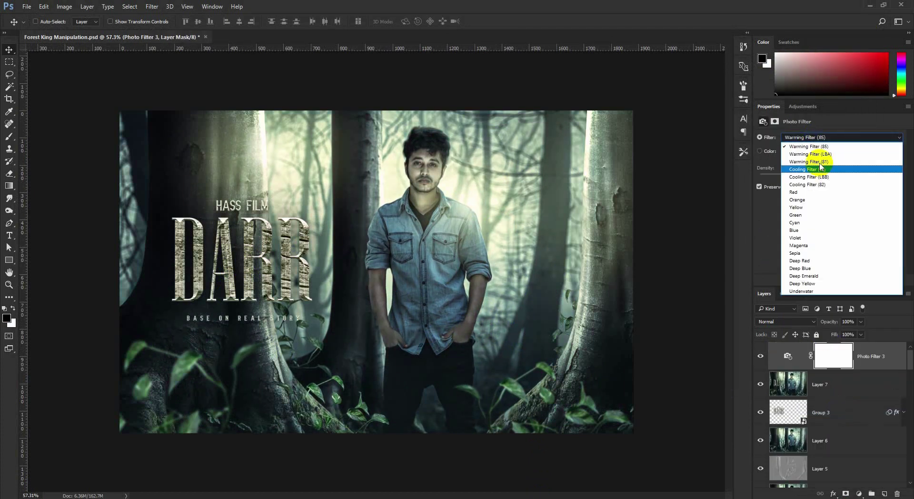
pyautogui.click(817, 138)
pyautogui.click(816, 291)
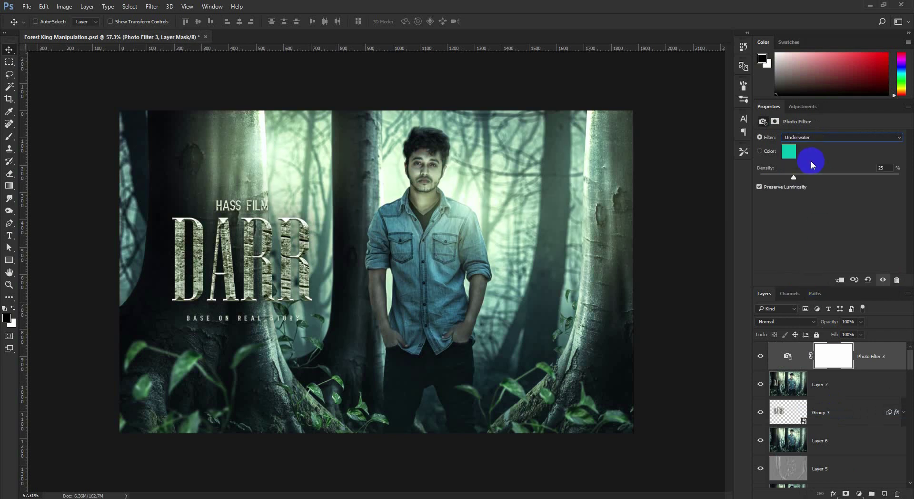
pyautogui.press('Up')
pyautogui.press('Up')
pyautogui.press('Up')
pyautogui.press('Up')
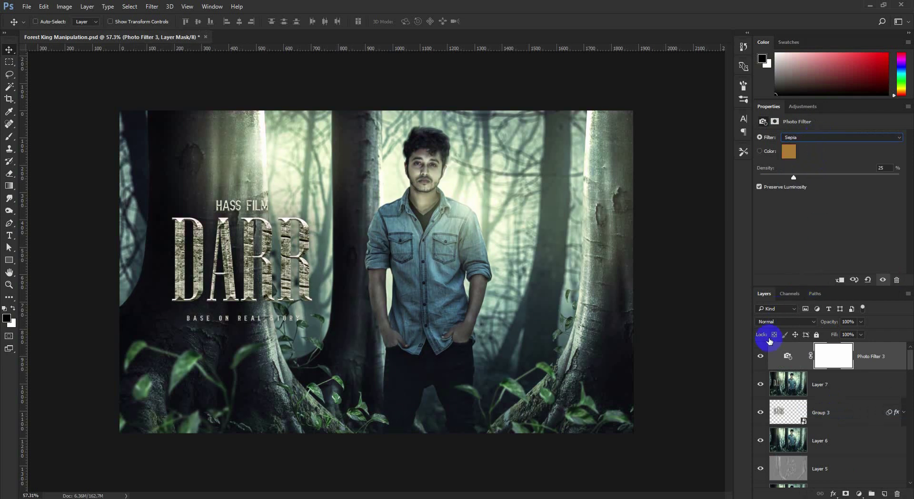
pyautogui.press('Down')
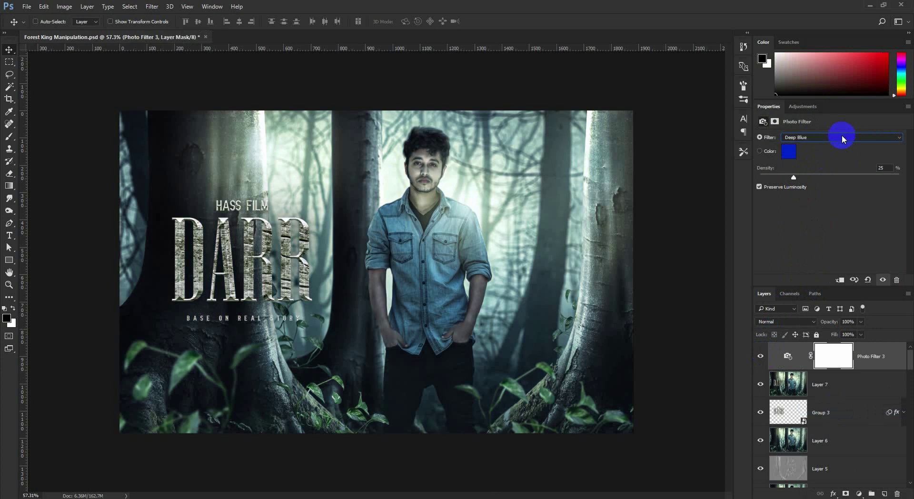
pyautogui.press('Down')
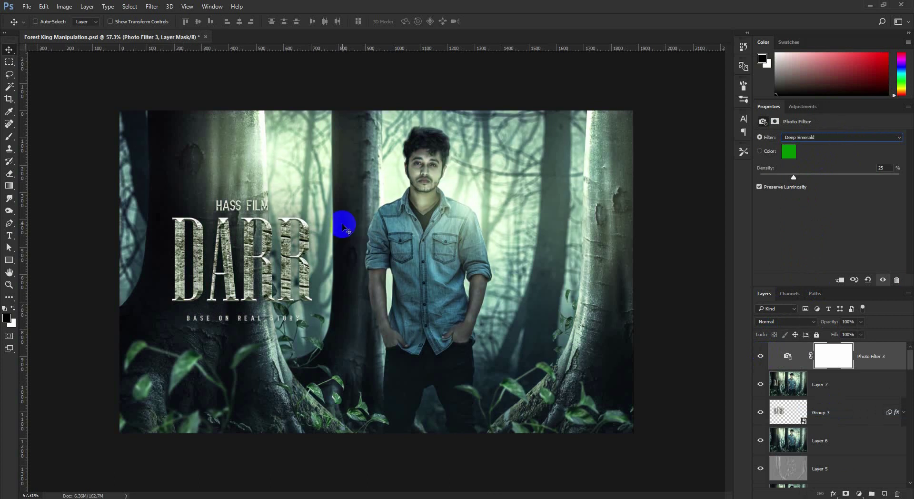
pyautogui.hotkey('ctrl', 's')
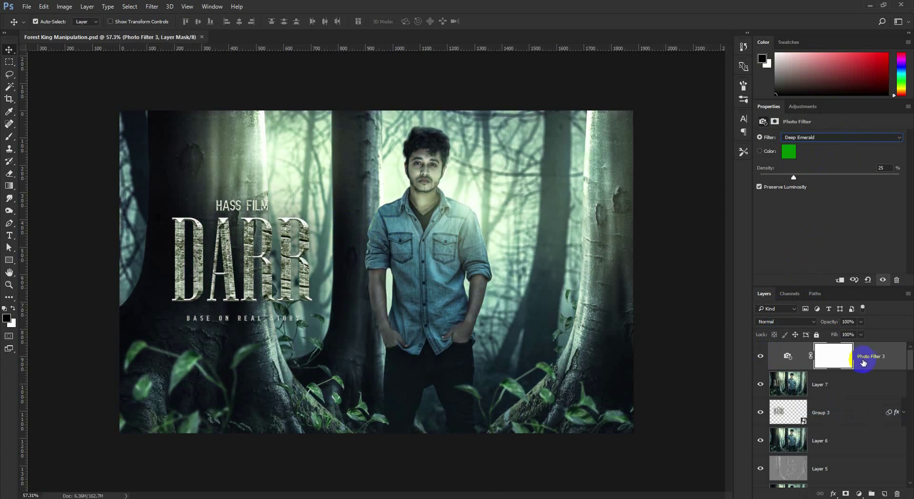
pyautogui.hotkey('ctrl', 'shift', 'e')
# In Camera Raw, add a darkening post-crop vignette and apply the Turquoise & Red preset
pyautogui.click(152, 6)
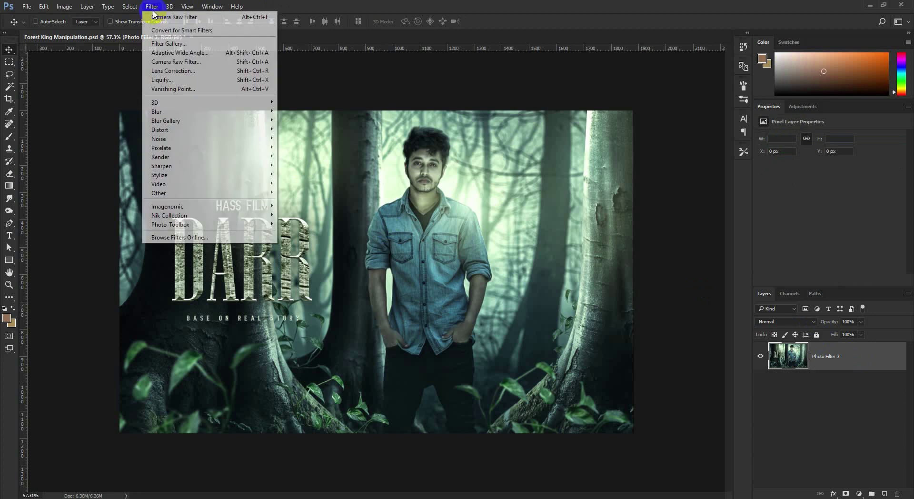
pyautogui.click(181, 62)
pyautogui.click(821, 105)
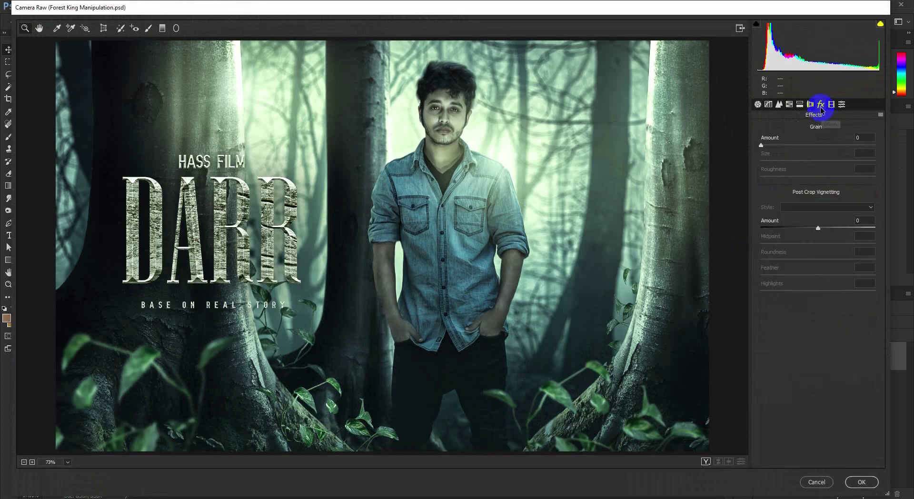
pyautogui.moveTo(818, 230); pyautogui.dragTo(801, 230)
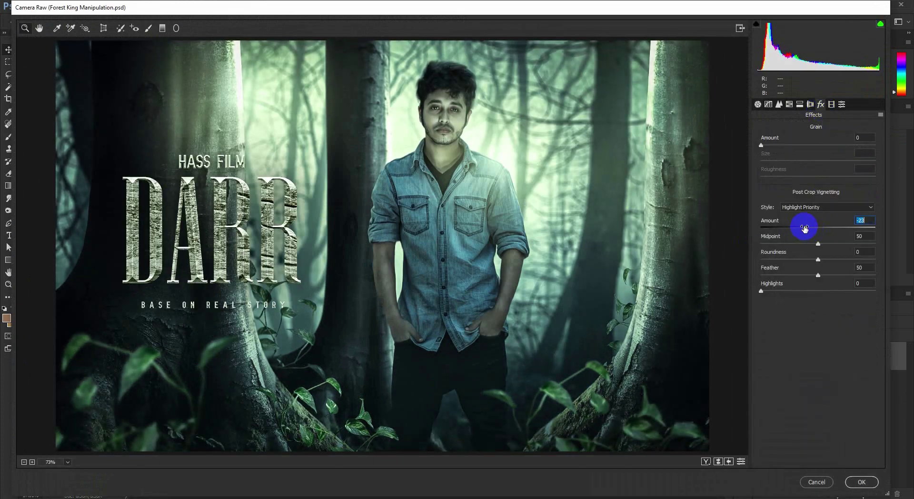
pyautogui.click(841, 104)
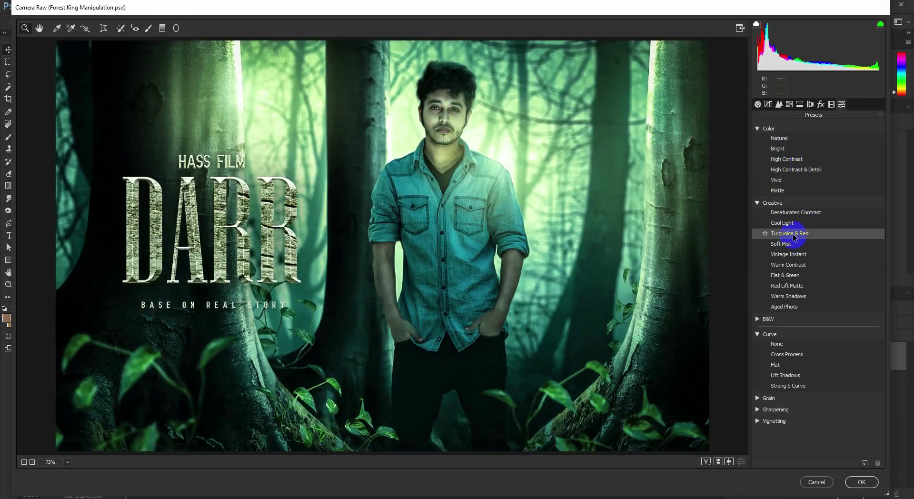
pyautogui.click(793, 234)
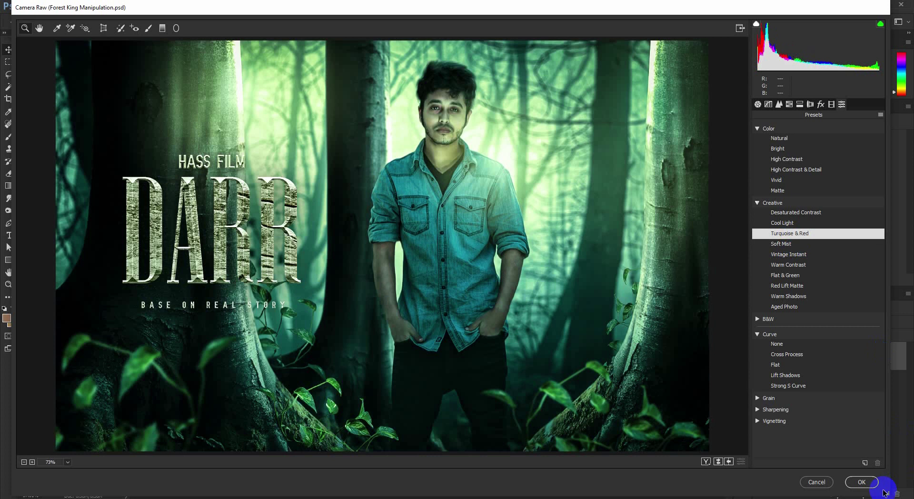
pyautogui.click(862, 481)
pyautogui.scroll(-2, 524, 238)
# Zoom in to review the finished forest poster, then save it
pyautogui.scroll(-2, 504, 231)
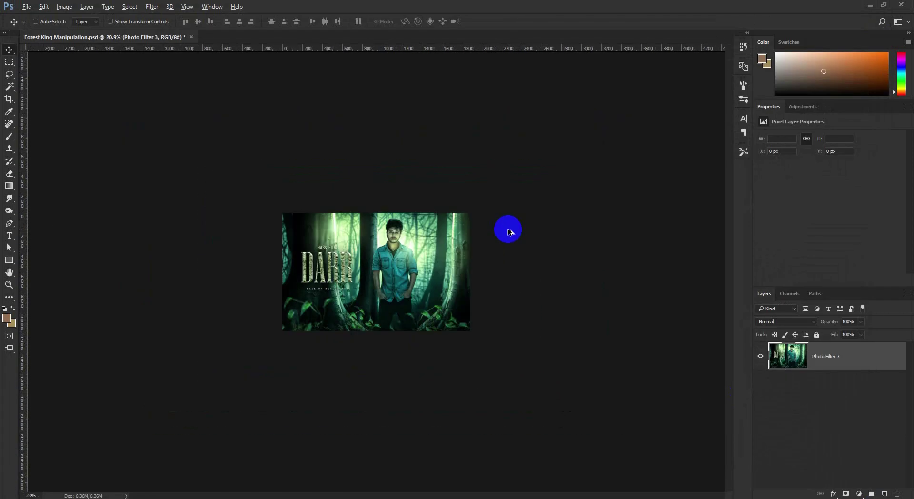
pyautogui.scroll(3, 508, 232)
pyautogui.press('ctrl')
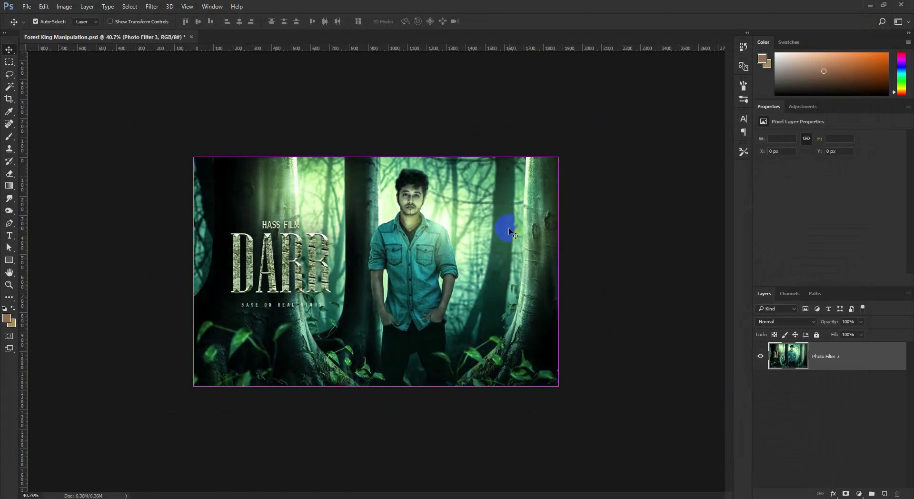
pyautogui.scroll(1, 508, 229)
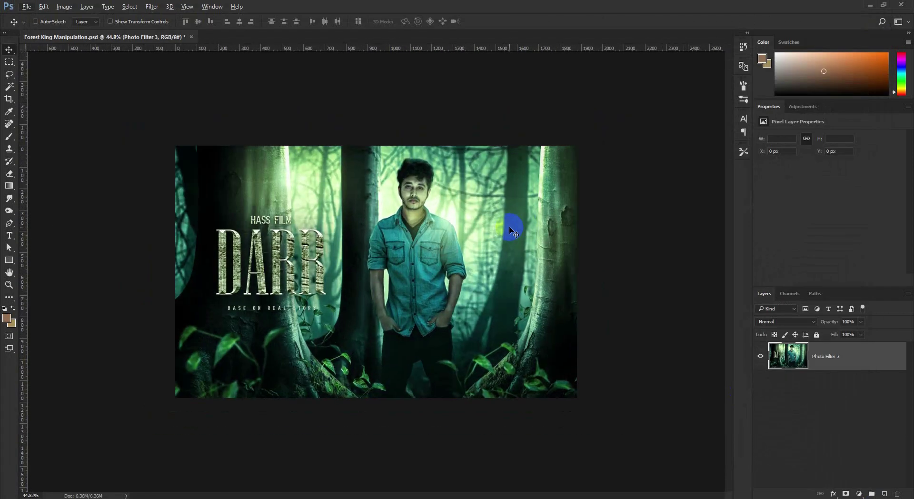
pyautogui.hotkey('ctrl', 's')
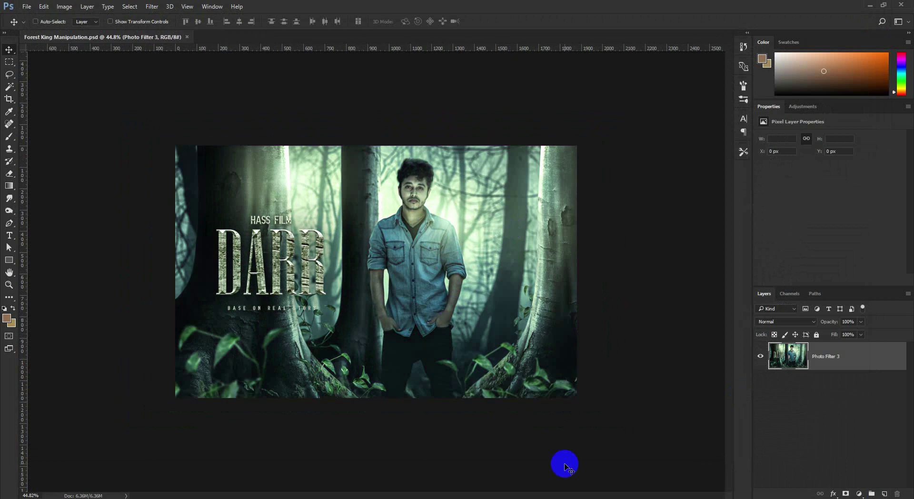